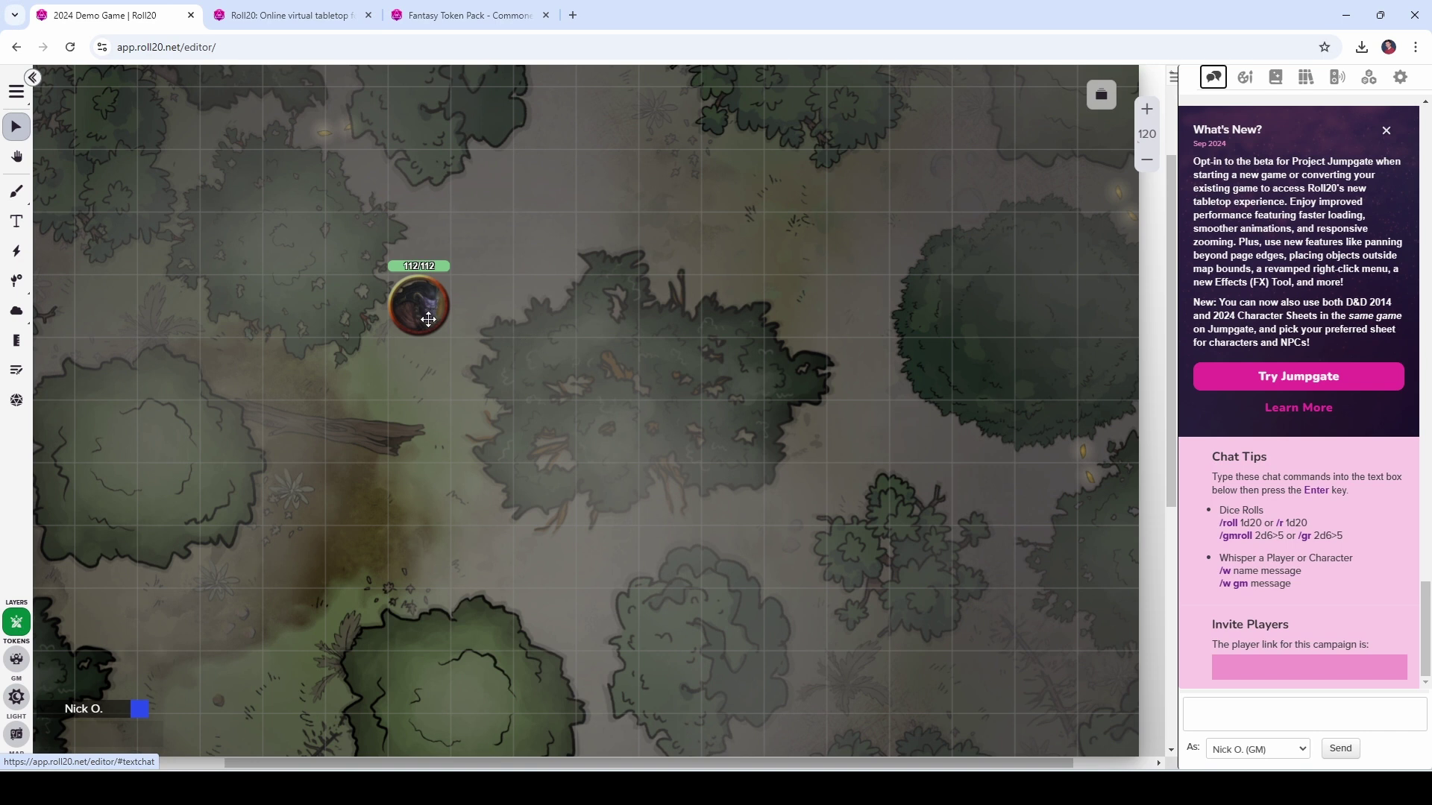
Step: Search the 5e compendium for 'werewolf' and drag the Werewolf monster onto the map
{"action": "left_click", "coordinate": [1307, 79]}
{"action": "left_click", "coordinate": [1282, 155]}
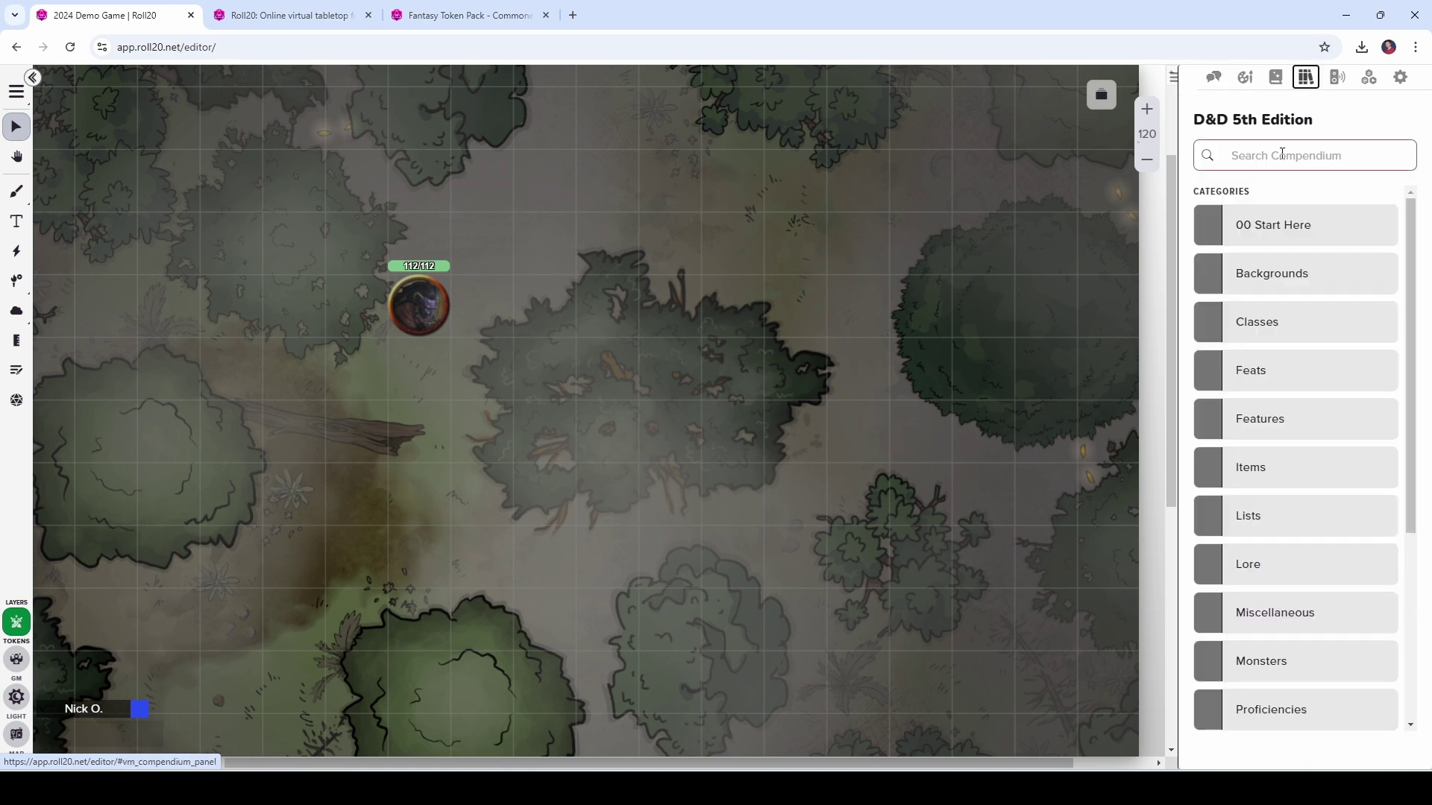
{"action": "type", "text": "werewolf"}
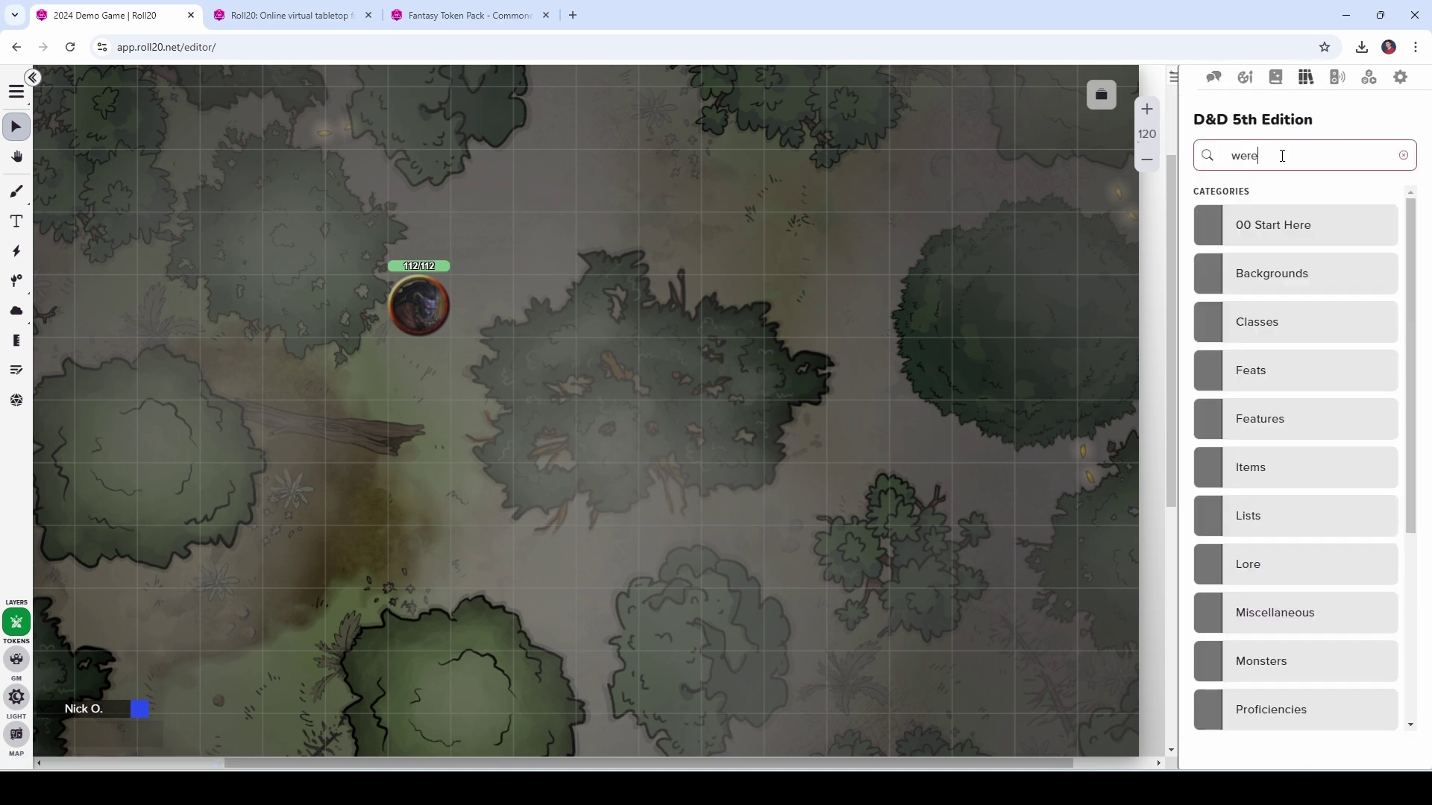
{"action": "mouse_move", "coordinate": [1260, 296]}
{"action": "left_mouse_down"}
{"action": "mouse_move", "coordinate": [348, 446]}
{"action": "mouse_move", "coordinate": [411, 434]}
{"action": "left_mouse_up"}
Step: Inspect the right-click Layer options of the upper and lower werewolf tokens
{"action": "left_click", "coordinate": [676, 420]}
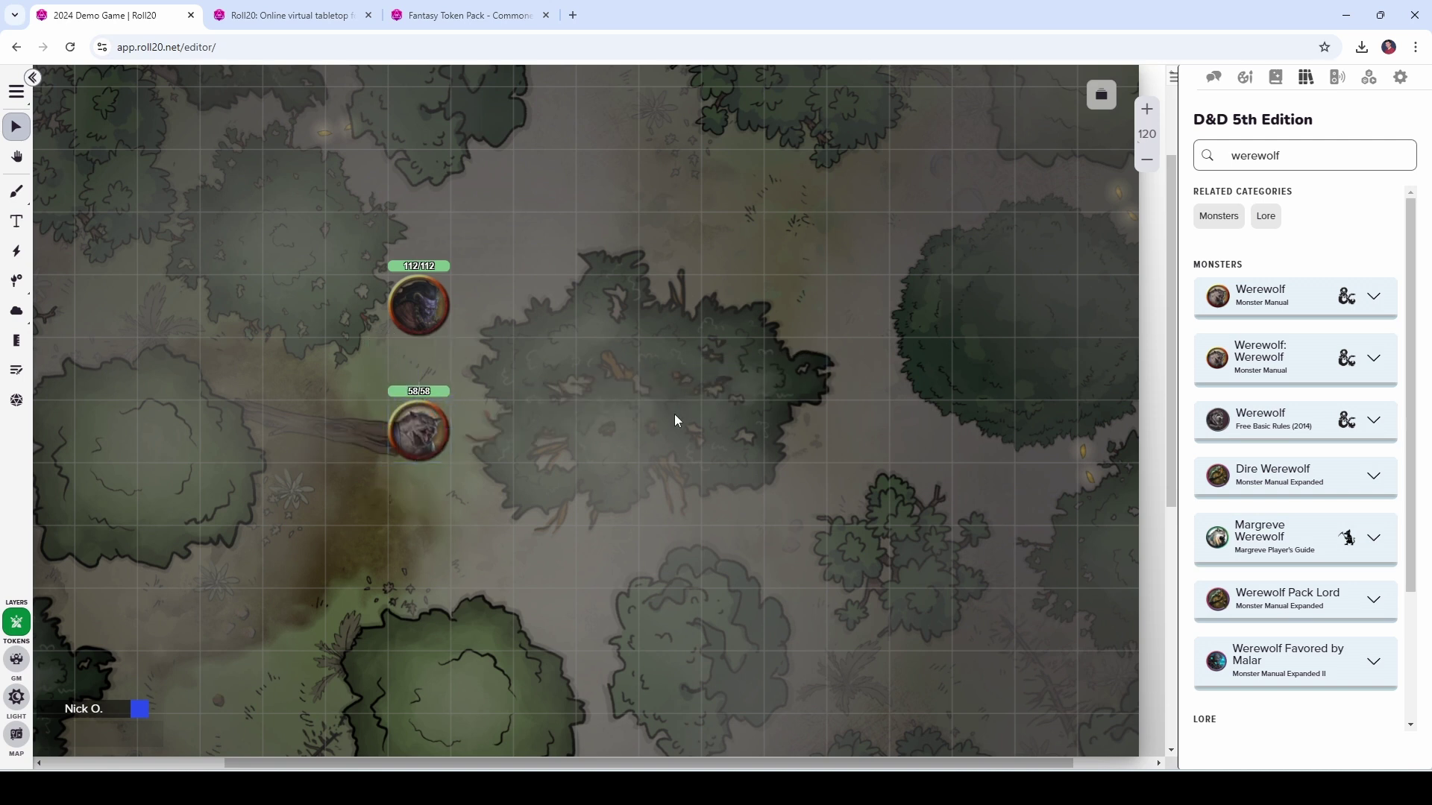
{"action": "left_click", "coordinate": [413, 306]}
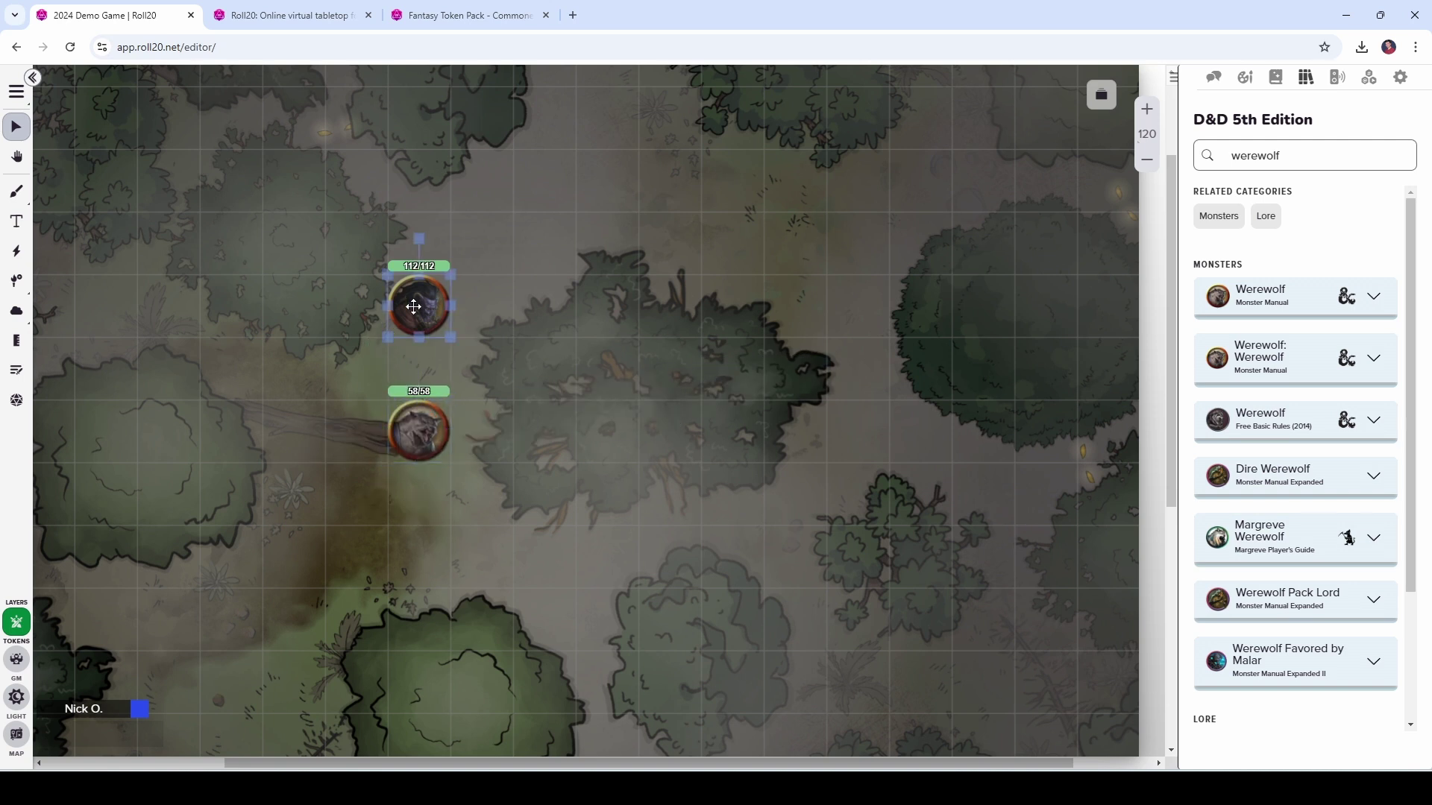
{"action": "right_click", "coordinate": [413, 307]}
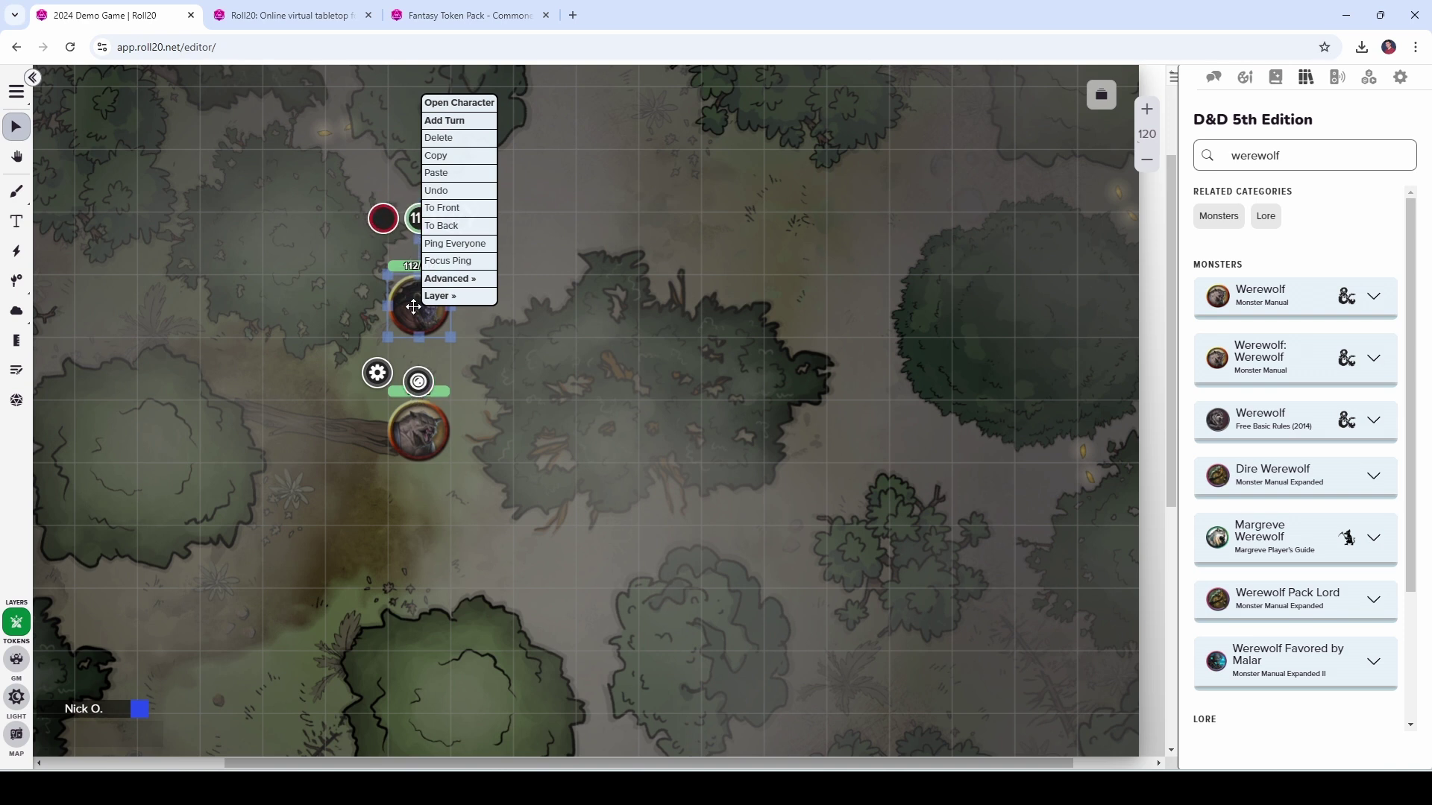
{"action": "mouse_move", "coordinate": [440, 296]}
{"action": "left_click", "coordinate": [502, 377]}
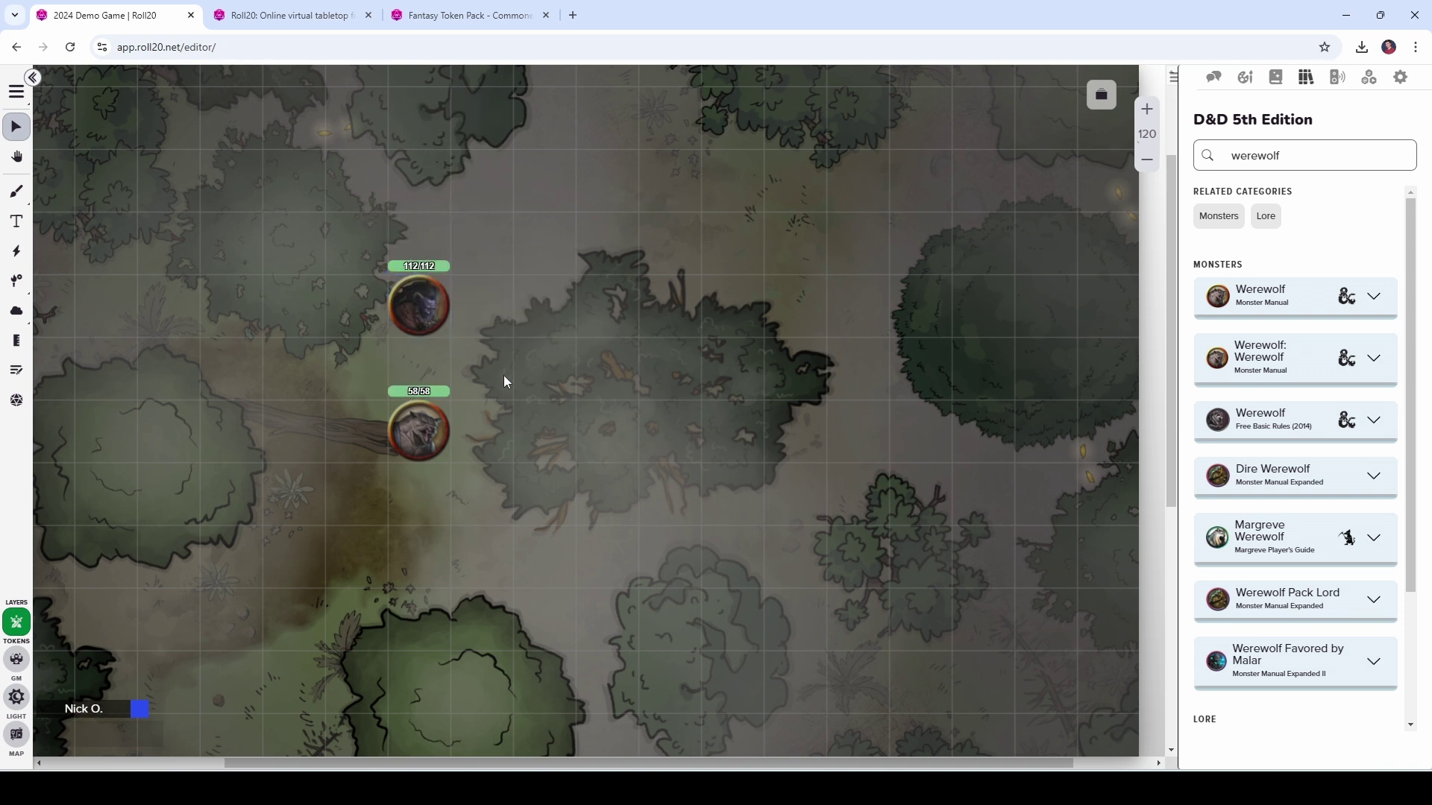
{"action": "right_click", "coordinate": [409, 424]}
{"action": "mouse_move", "coordinate": [475, 417]}
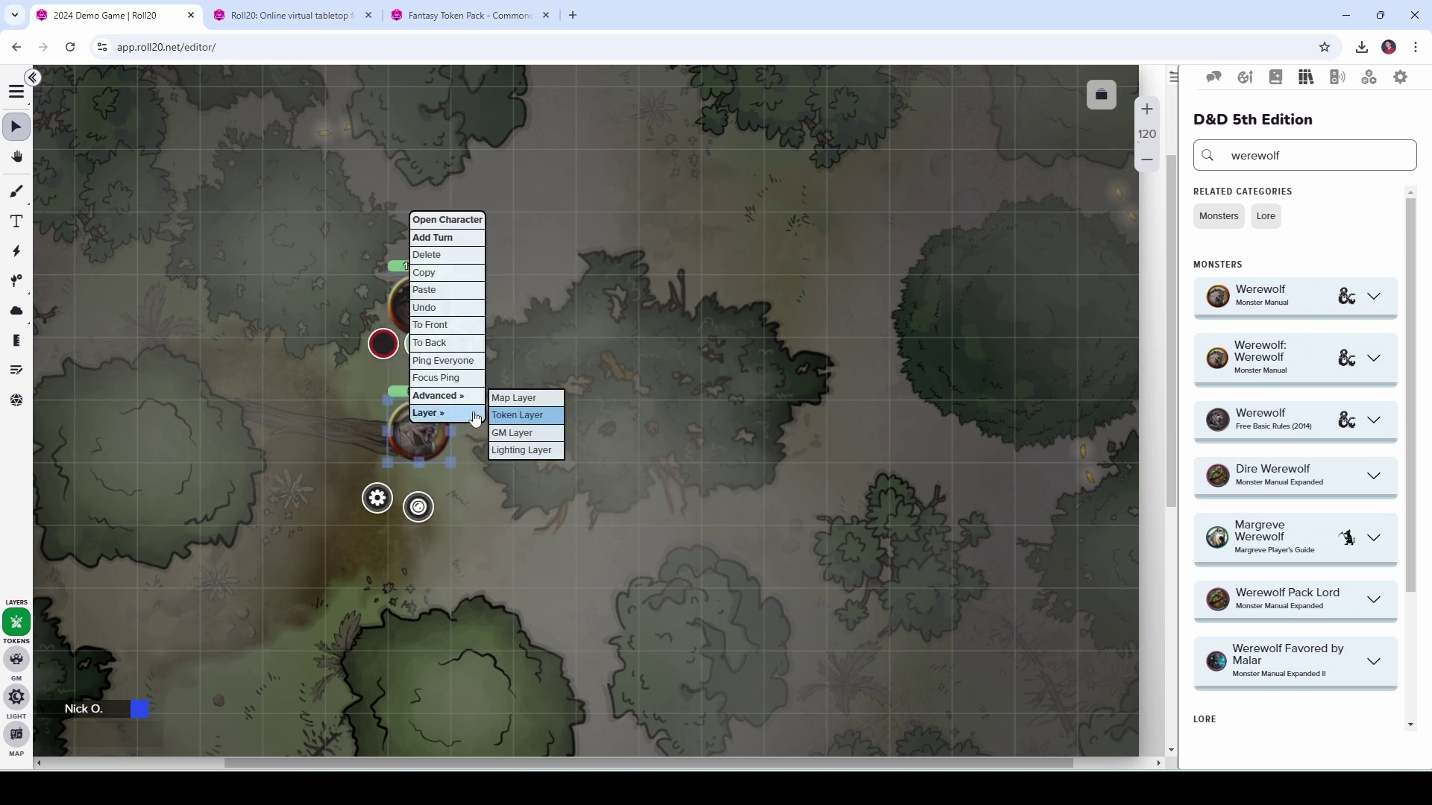
{"action": "left_click", "coordinate": [570, 344]}
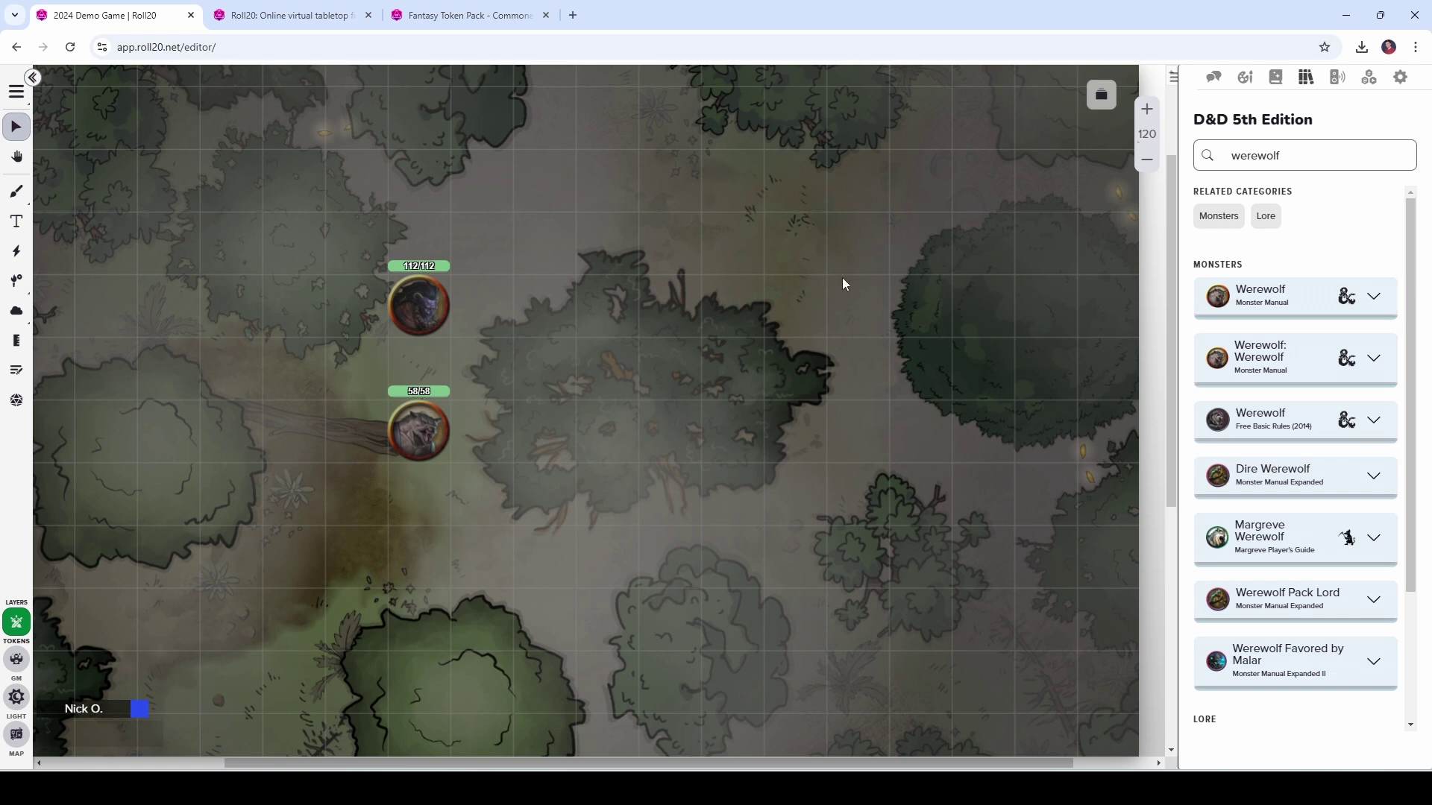
Step: Check the Fantasy Token Pack marketplace page from the Journal, then return to the game
{"action": "left_click", "coordinate": [1249, 85]}
{"action": "left_click", "coordinate": [463, 15]}
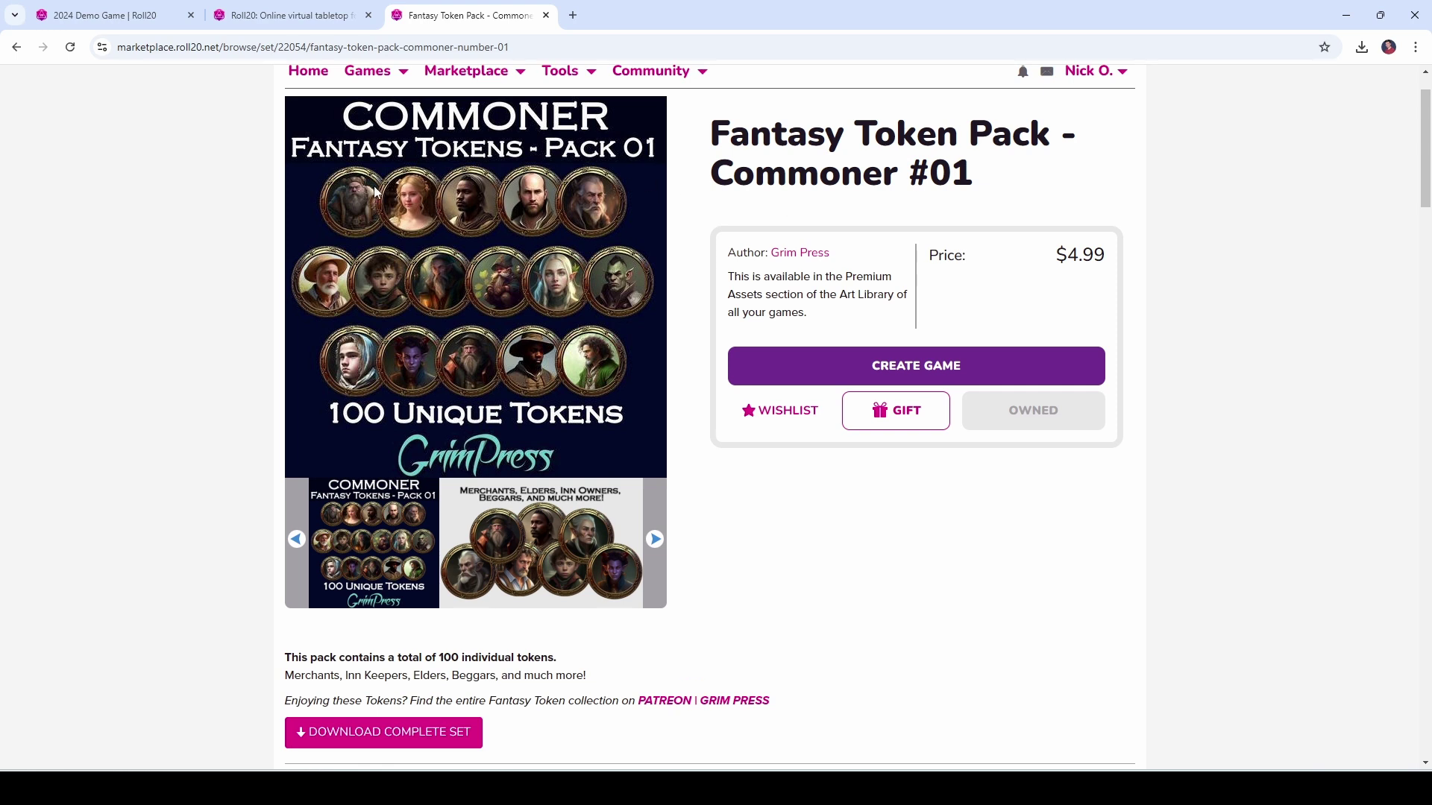
{"action": "left_click", "coordinate": [142, 17]}
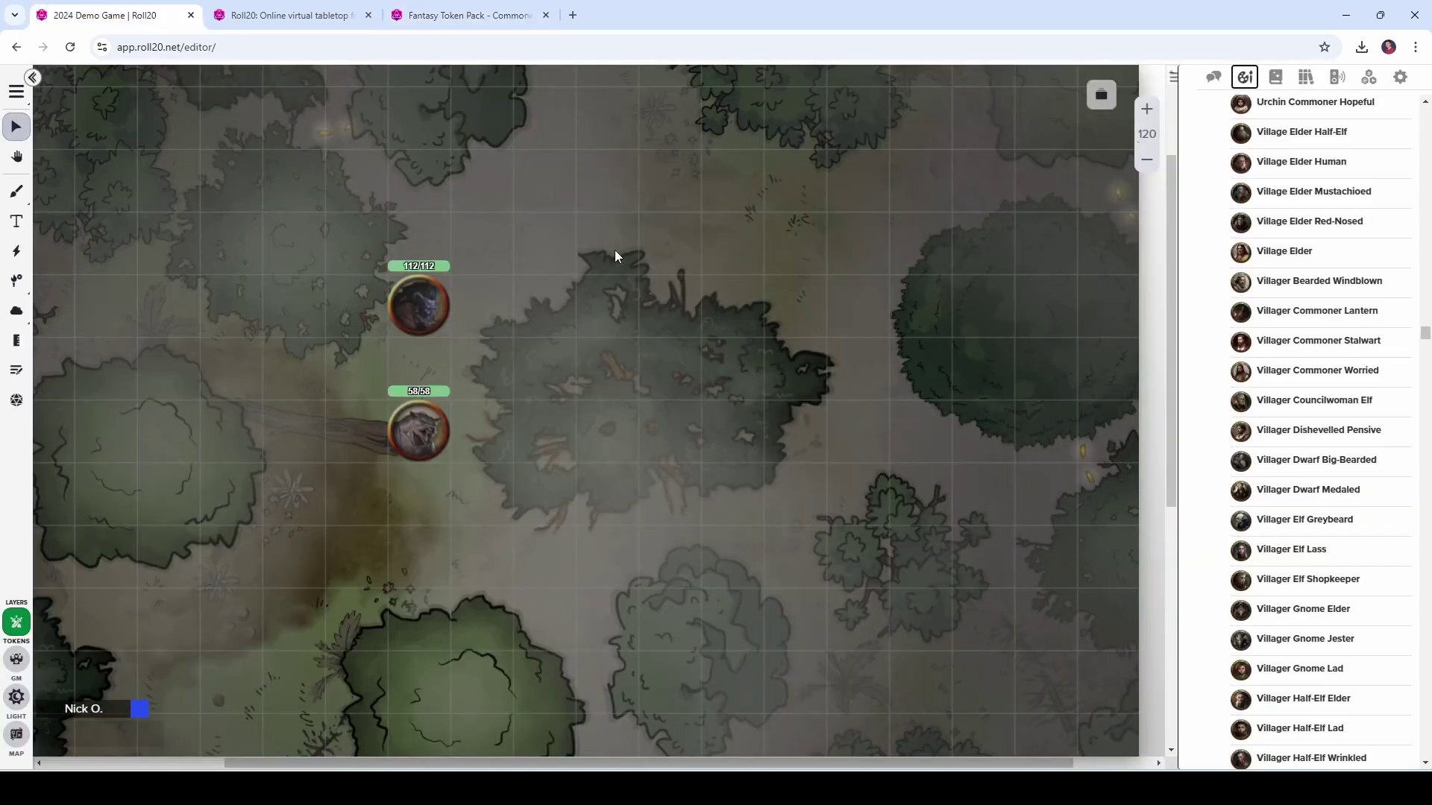
Step: Drag Villager Elf Lass and Villager Commoner Stalwart from the Journal onto the map
{"action": "mouse_move", "coordinate": [1252, 524]}
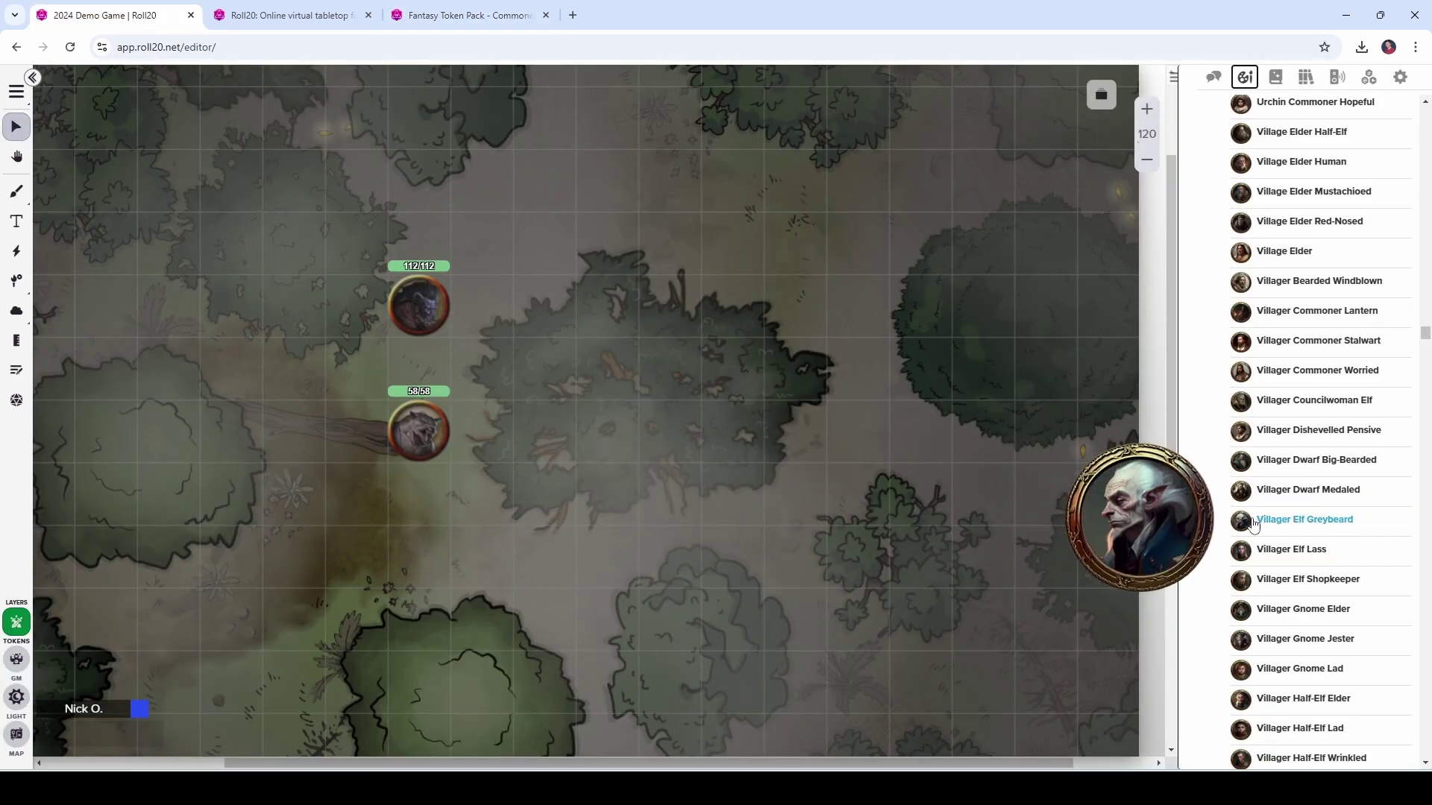
{"action": "mouse_move", "coordinate": [1294, 550]}
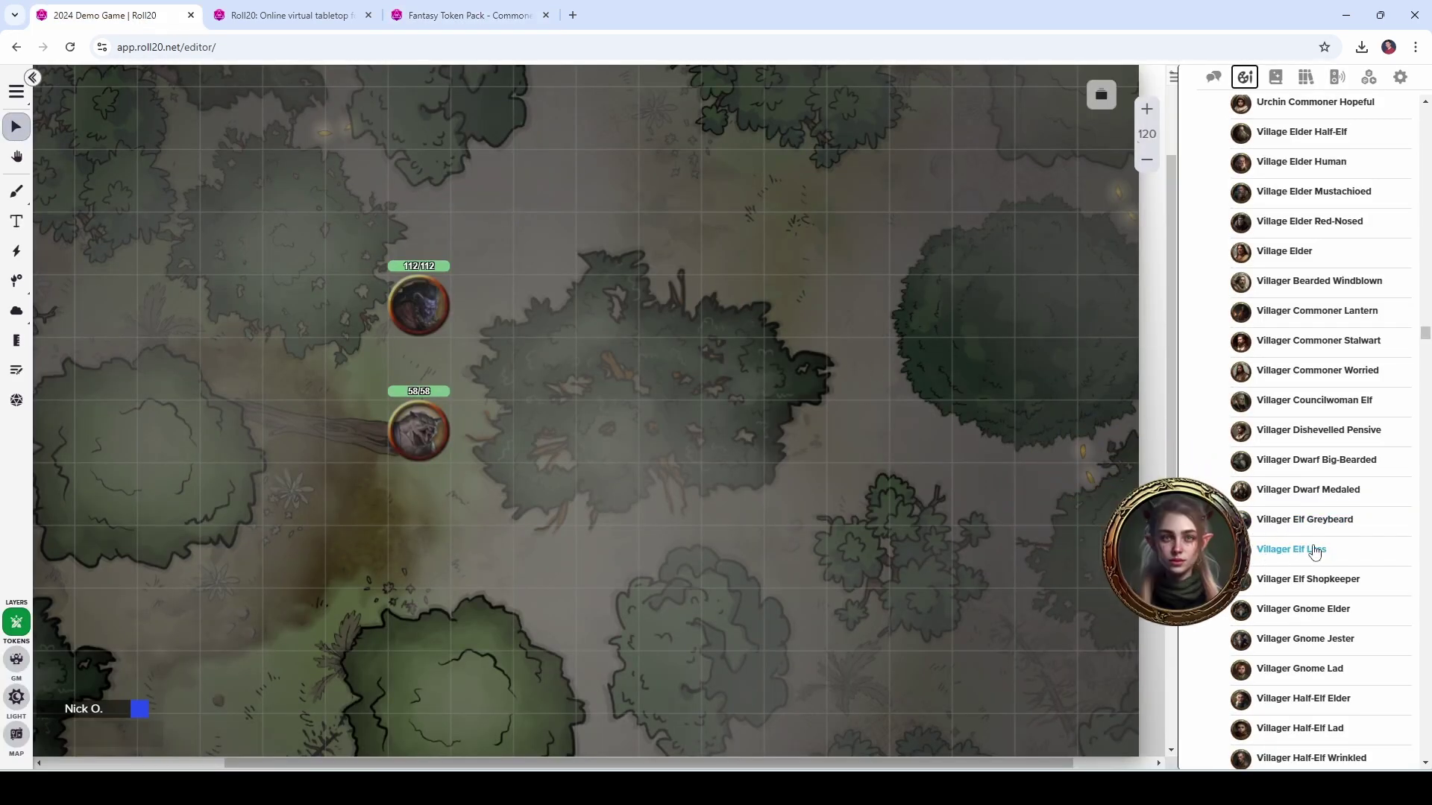
{"action": "left_click_drag", "start_coordinate": [1294, 550], "coordinate": [575, 304]}
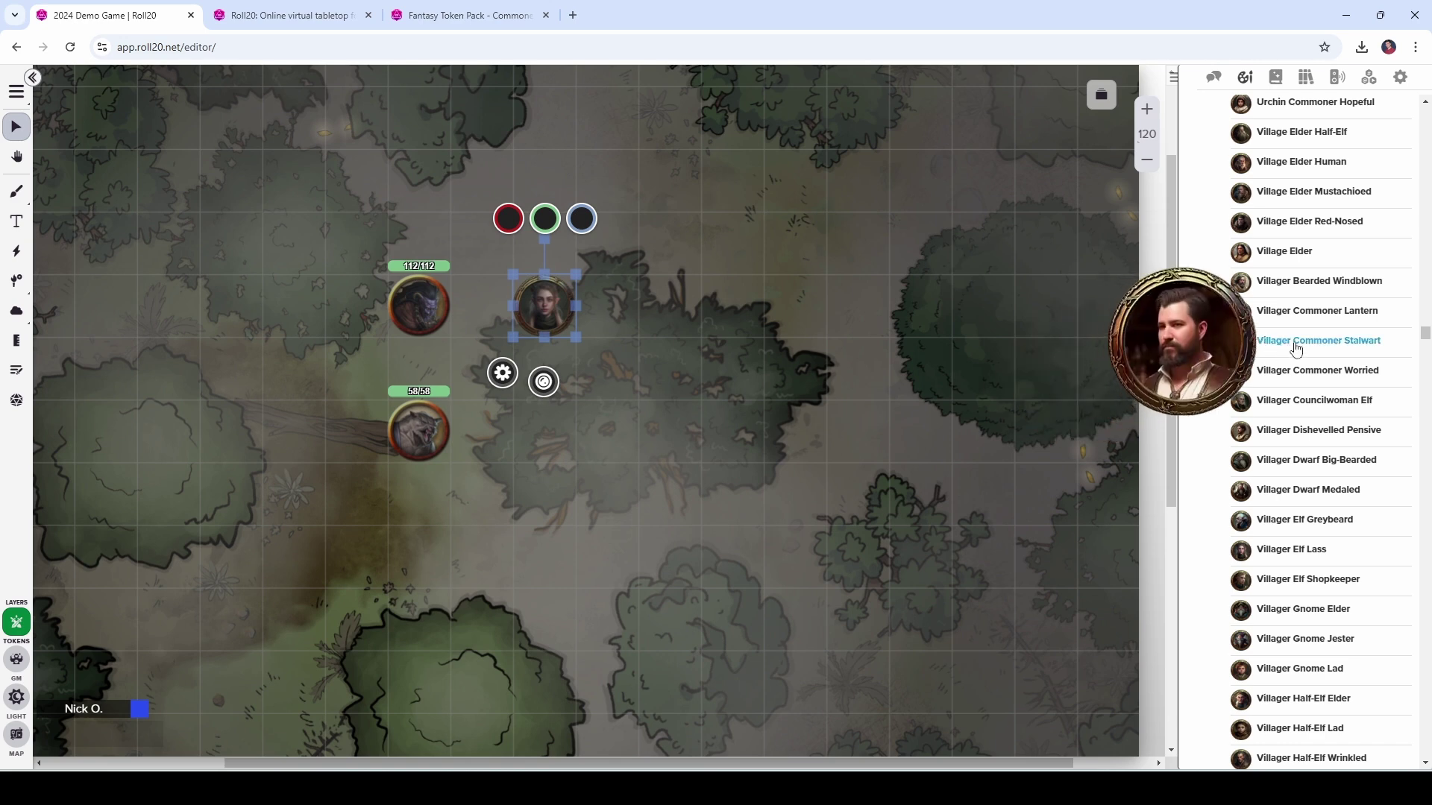
{"action": "left_click_drag", "start_coordinate": [1314, 350], "coordinate": [587, 454]}
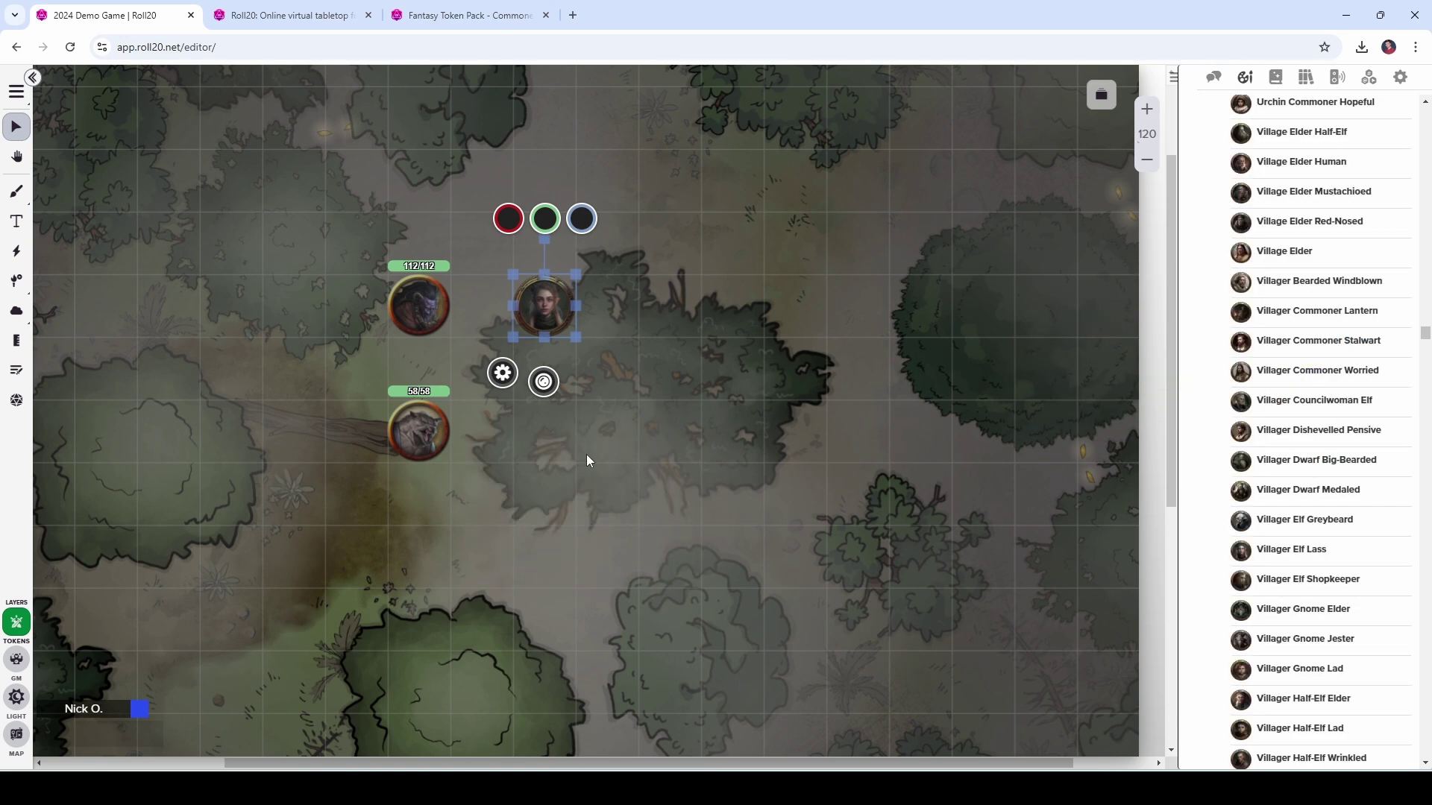
{"action": "left_click", "coordinate": [698, 423]}
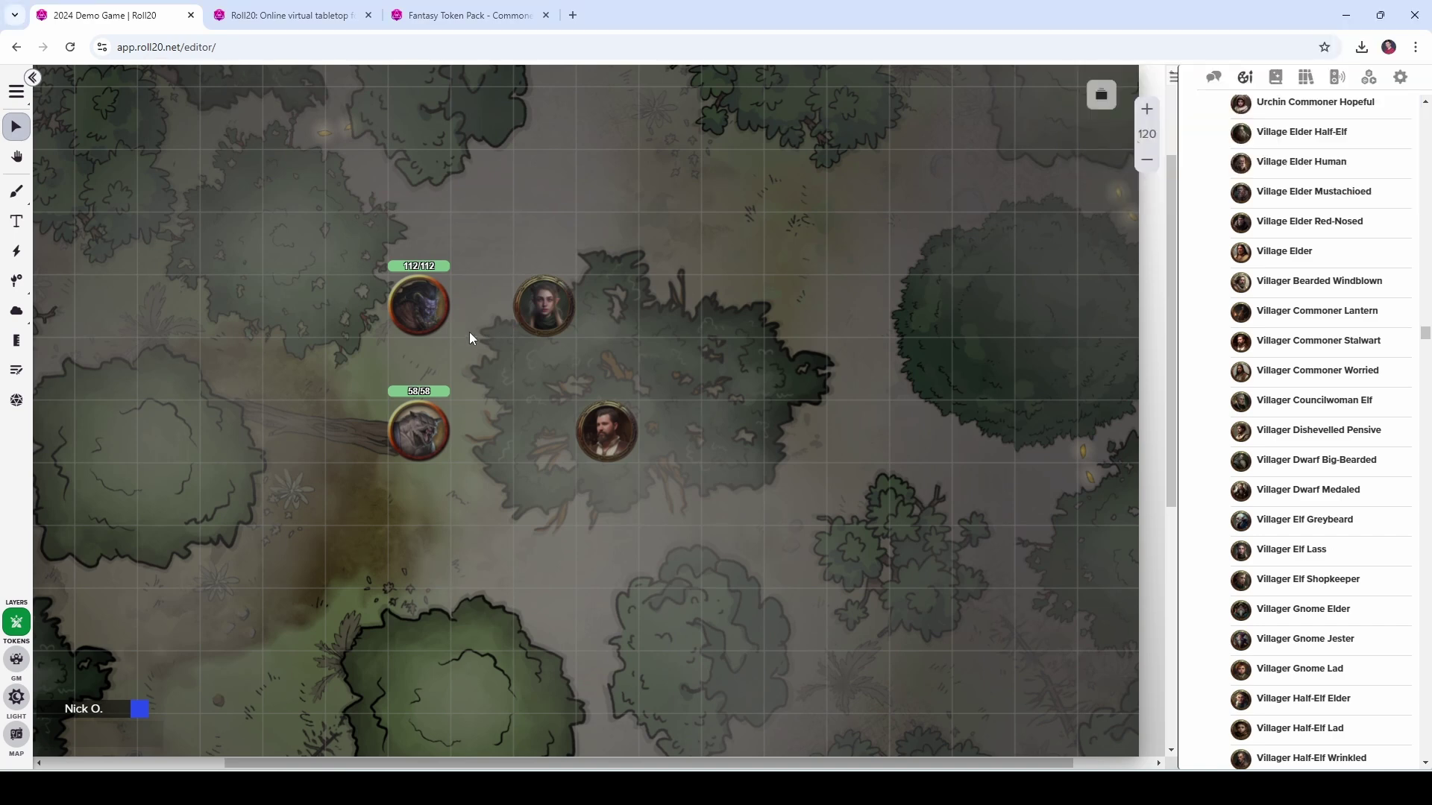
Step: Save the upper token's enlarged portrait to Downloads as nightHagToken.png
{"action": "left_click", "coordinate": [423, 307]}
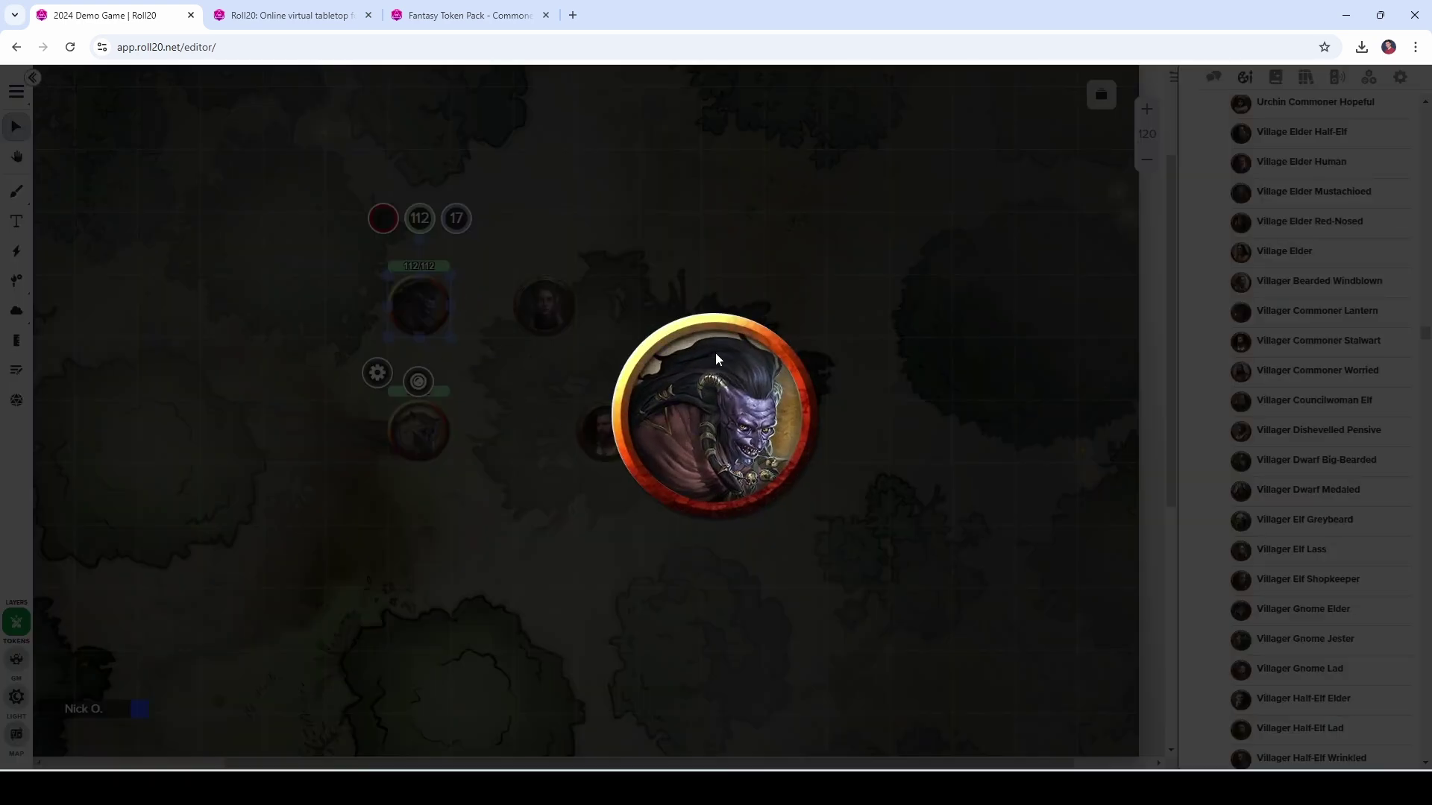
{"action": "right_click", "coordinate": [707, 378]}
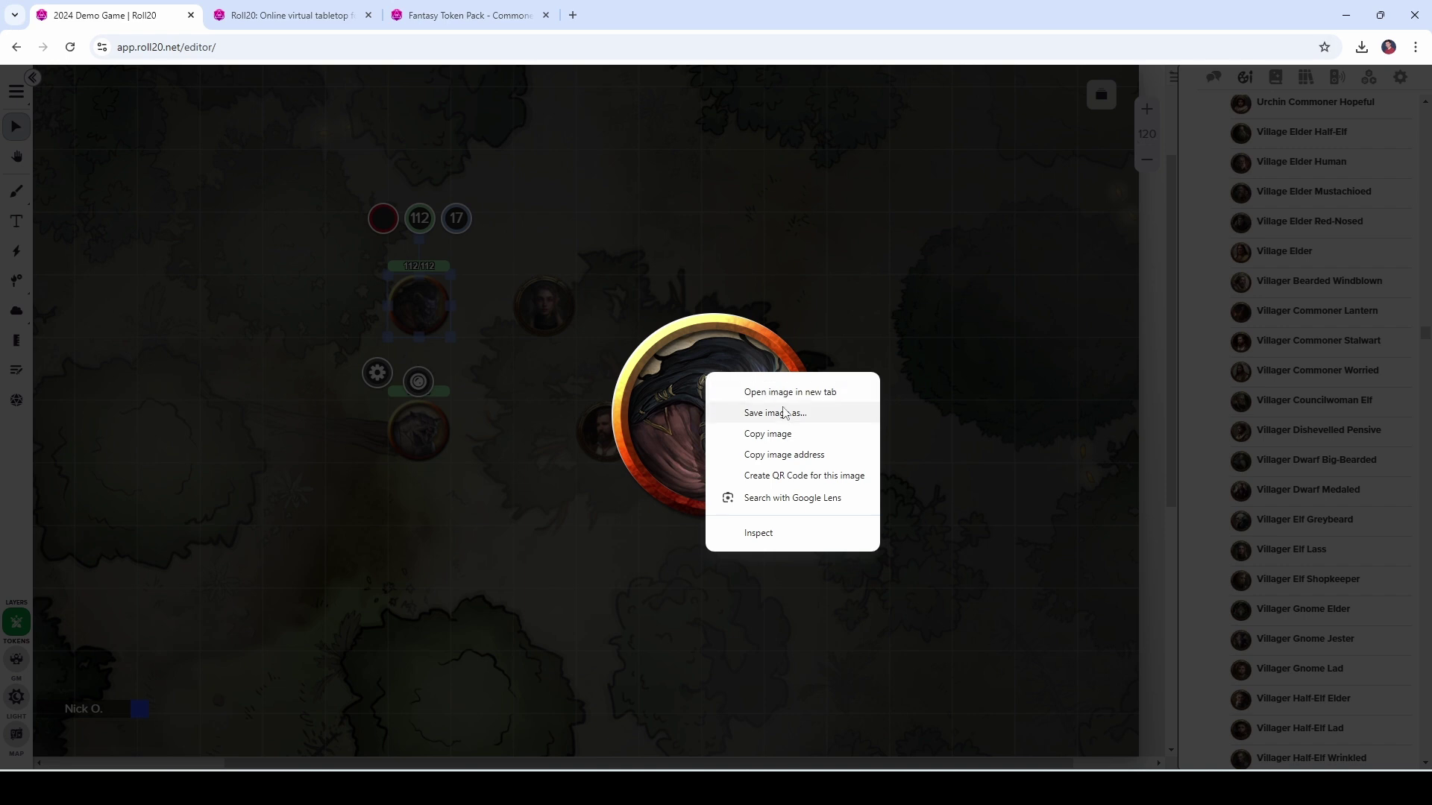
{"action": "left_click", "coordinate": [784, 412]}
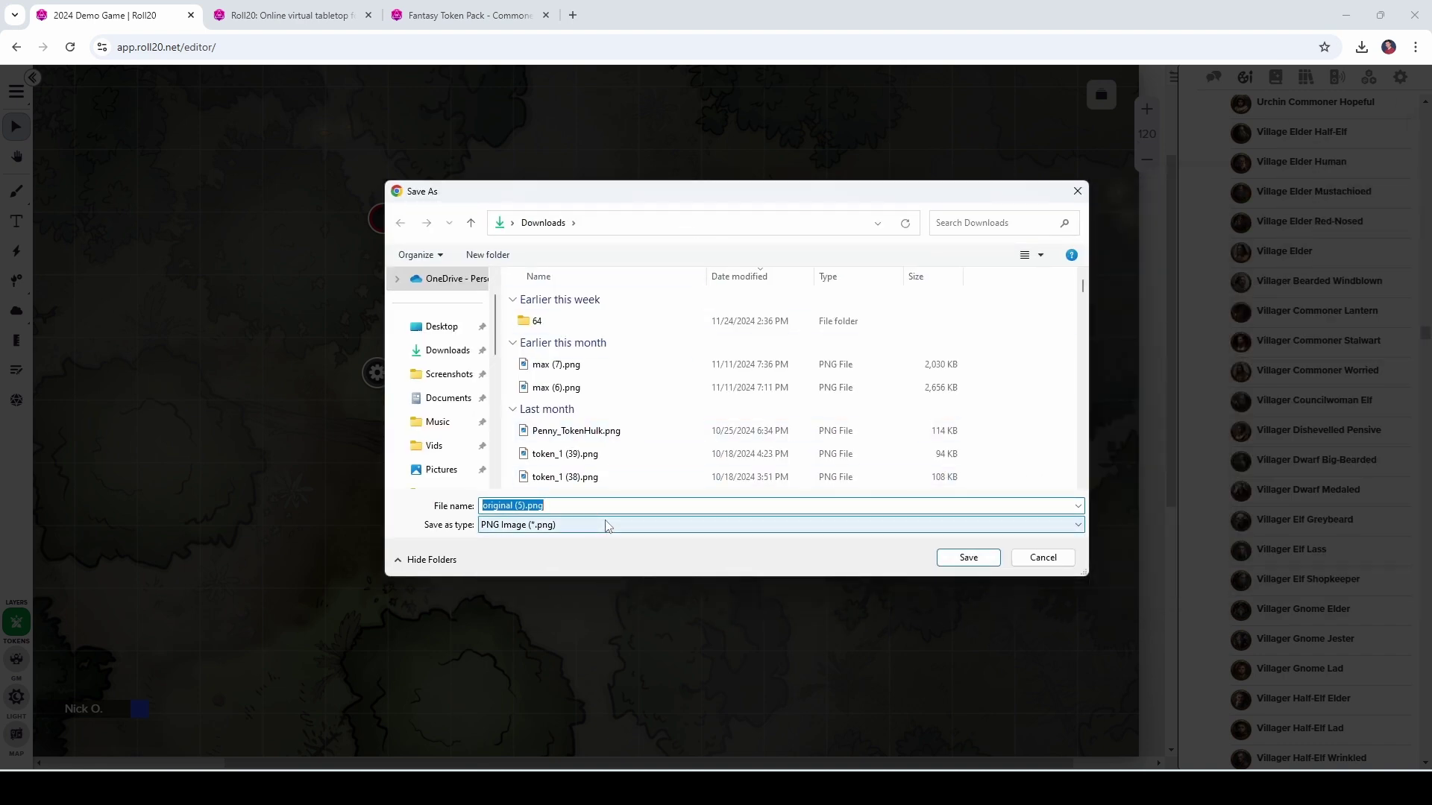
{"action": "type", "text": "nightHagToken"}
{"action": "left_click", "coordinate": [968, 558]}
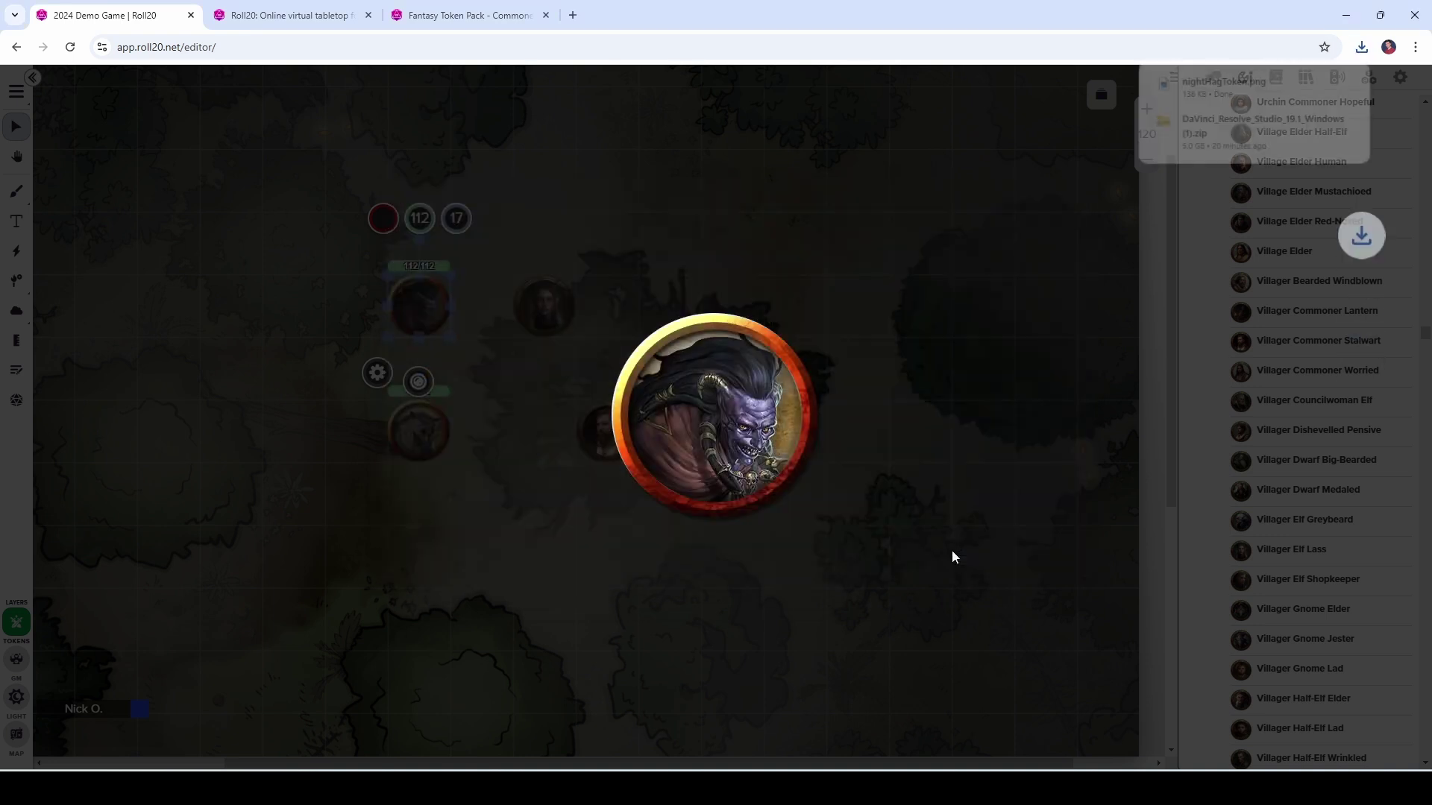
Step: Save the elf token's enlarged portrait as hagAltForm.jpg using the All Files type
{"action": "left_click", "coordinate": [564, 306]}
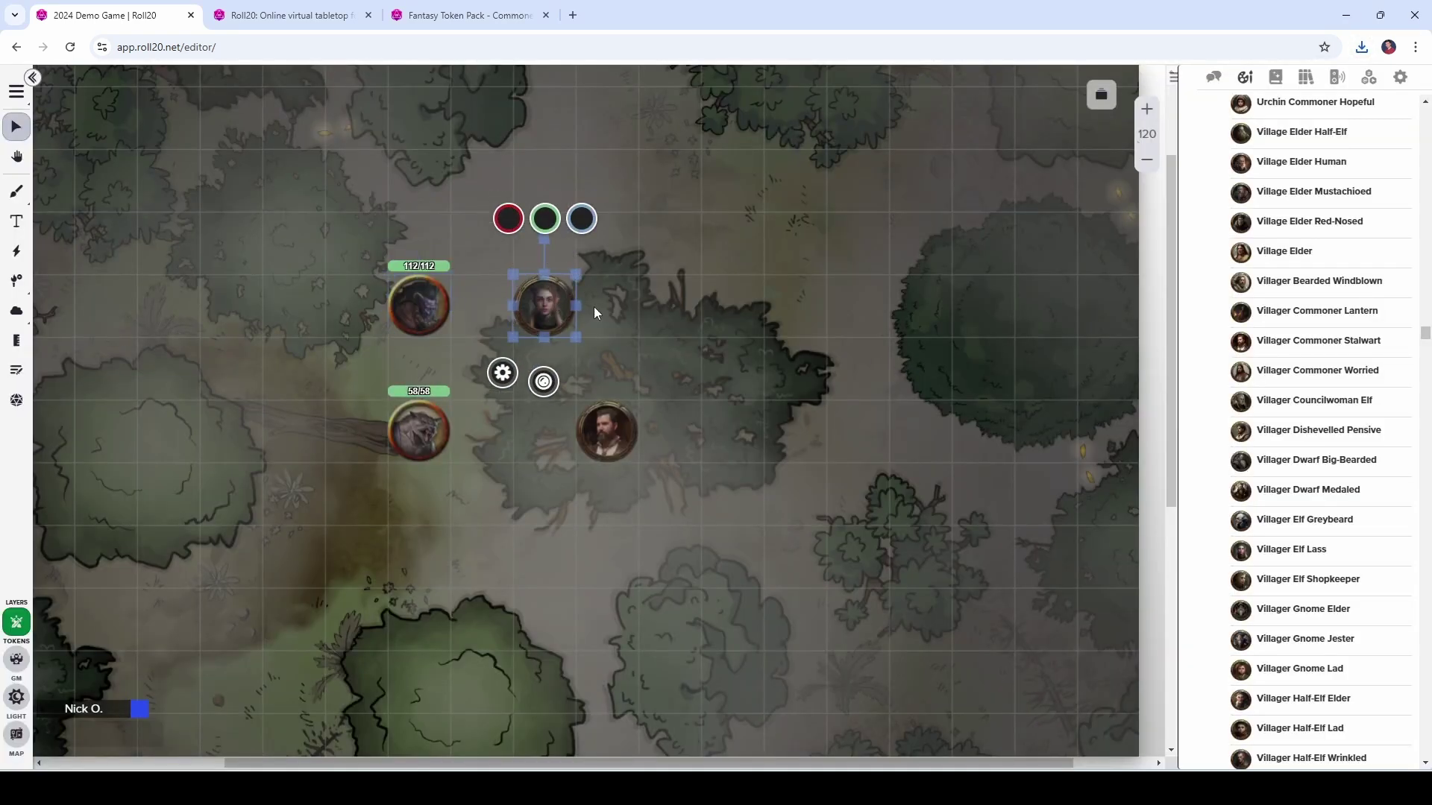
{"action": "key", "text": "shift+z"}
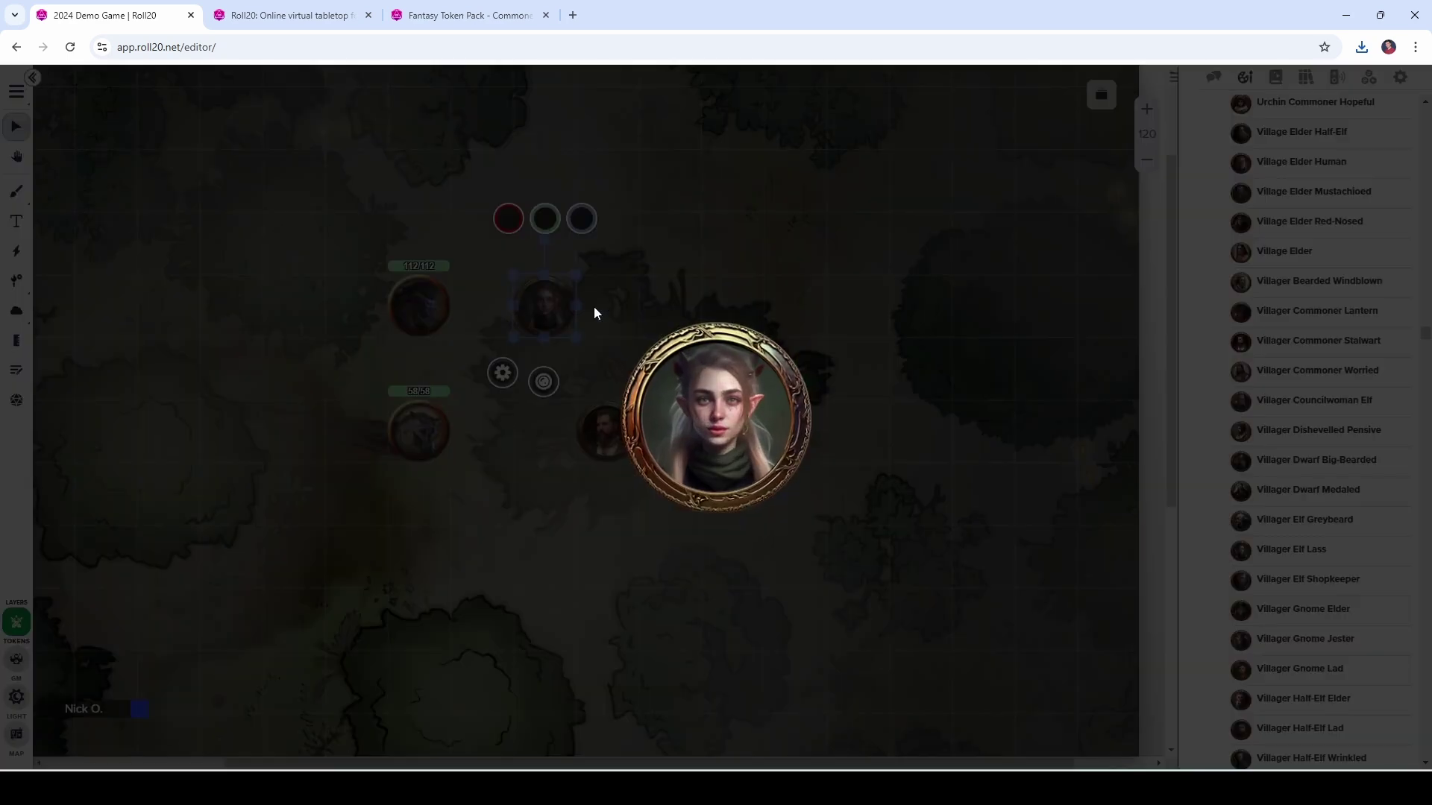
{"action": "right_click", "coordinate": [714, 403]}
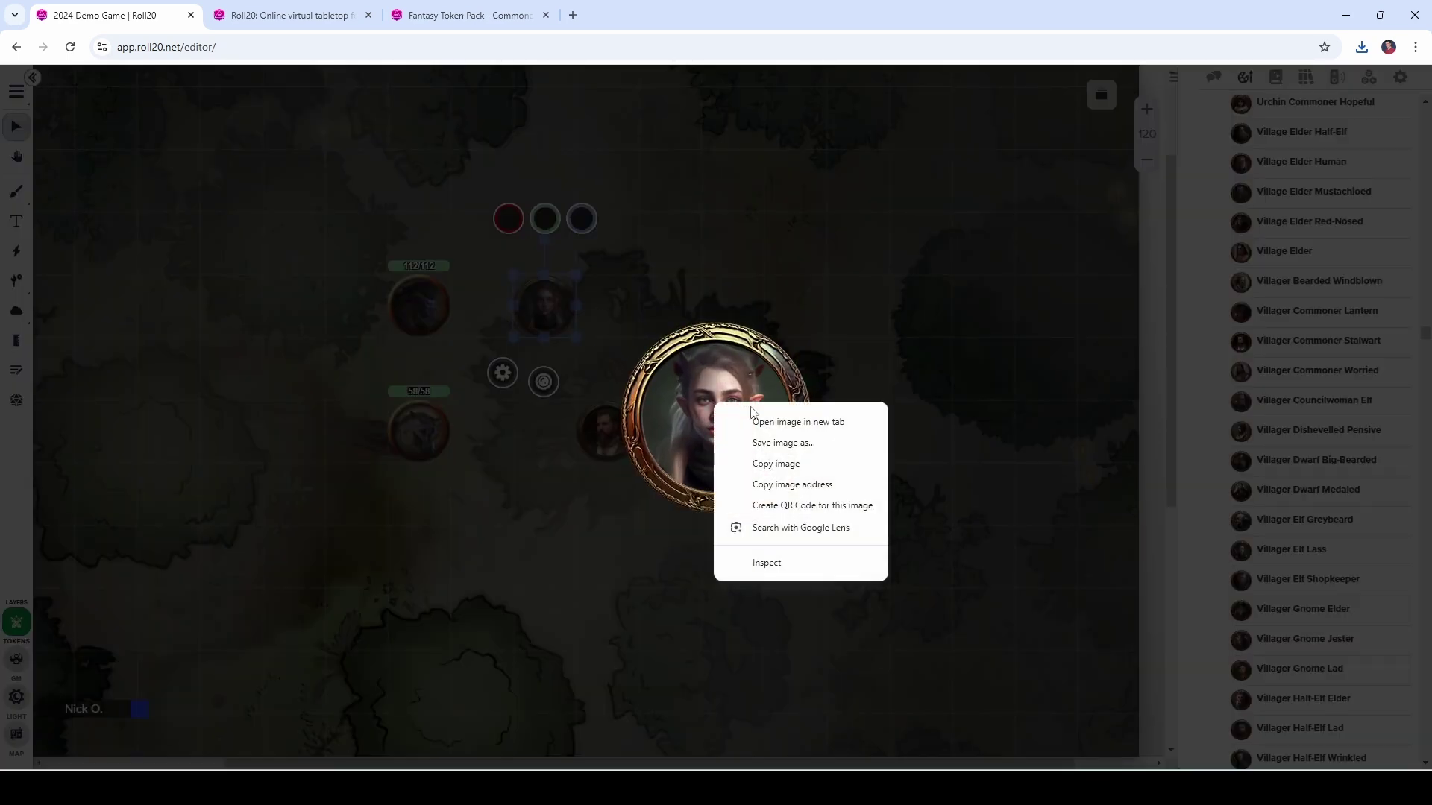
{"action": "left_click", "coordinate": [794, 443]}
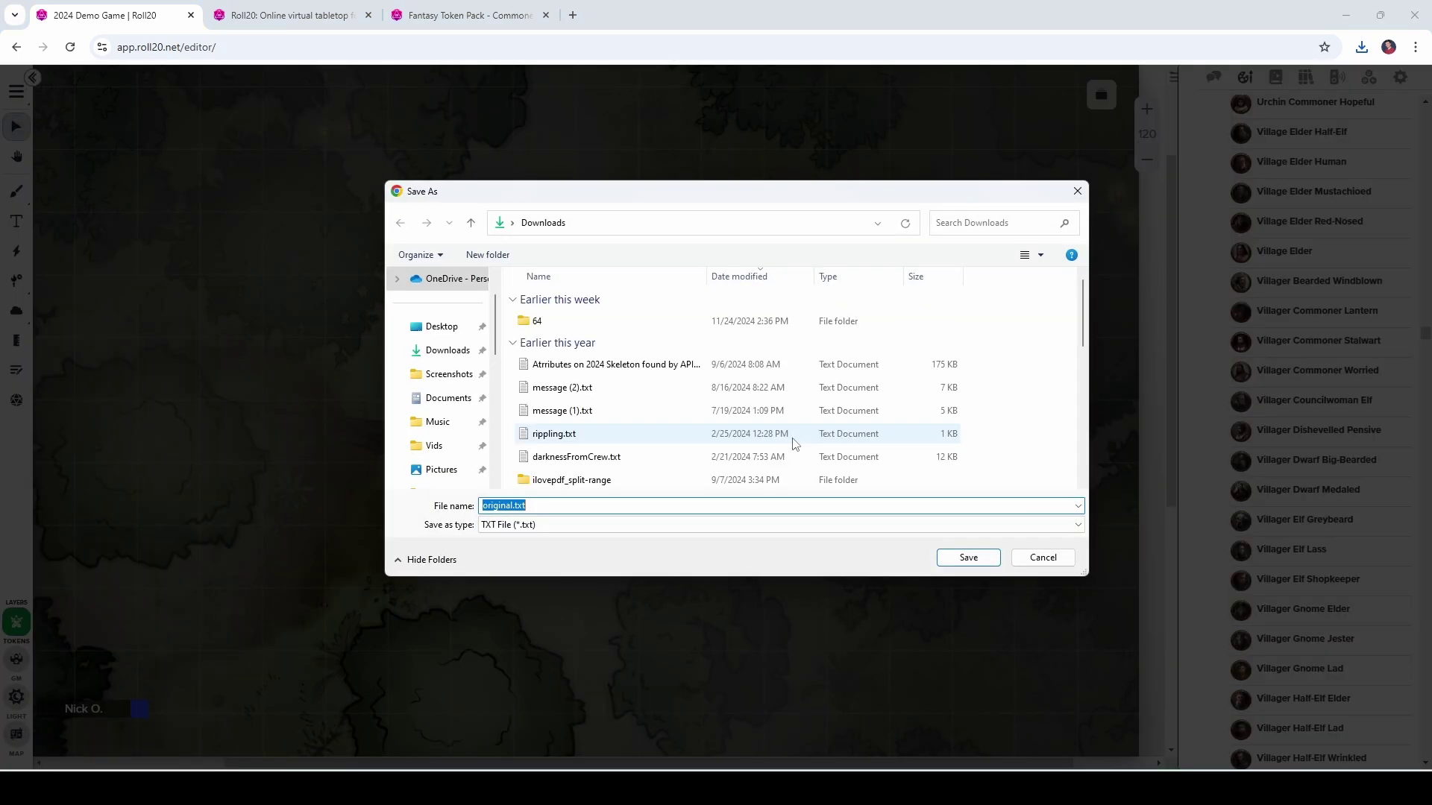
{"action": "left_click", "coordinate": [555, 524]}
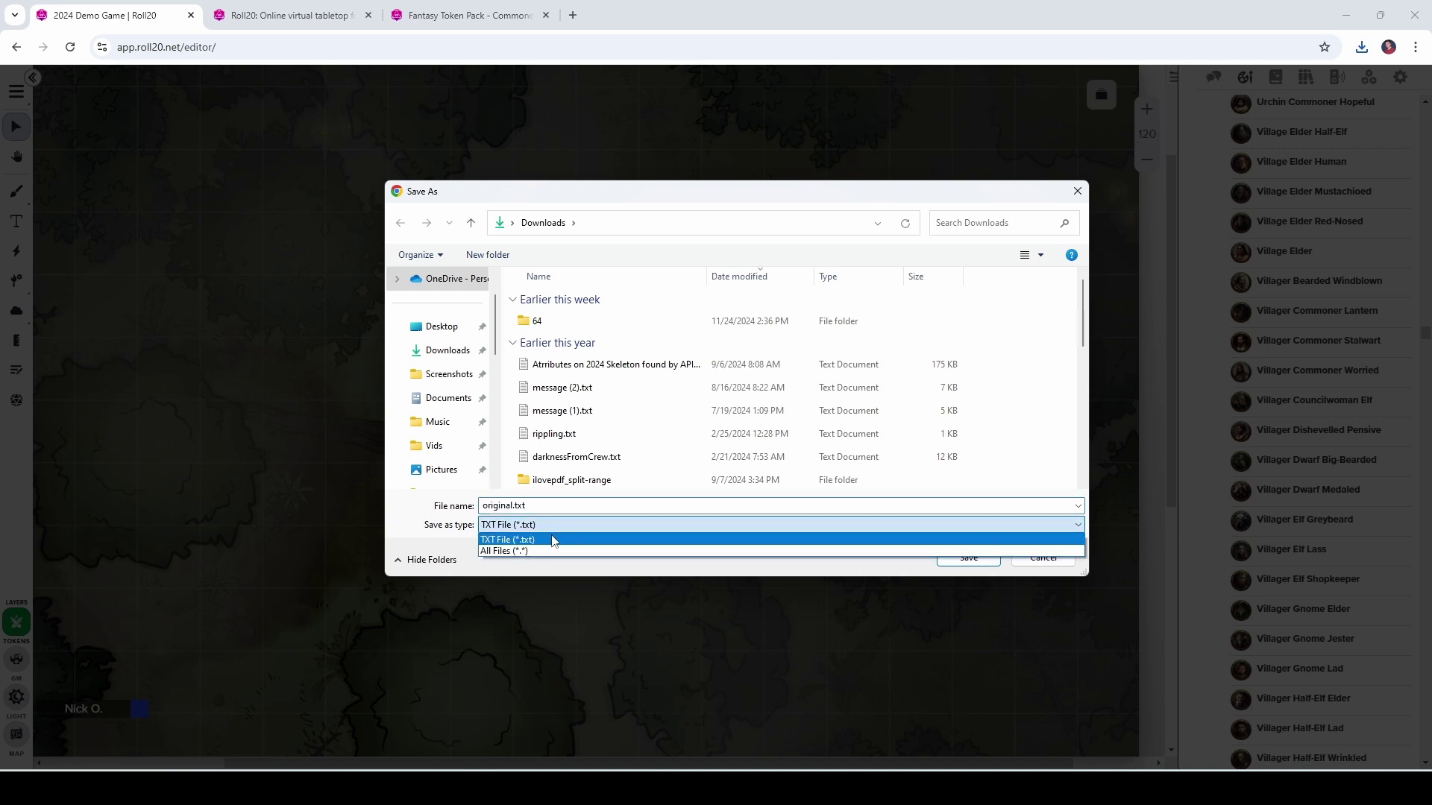
{"action": "left_click", "coordinate": [553, 539]}
{"action": "type", "text": "ha"}
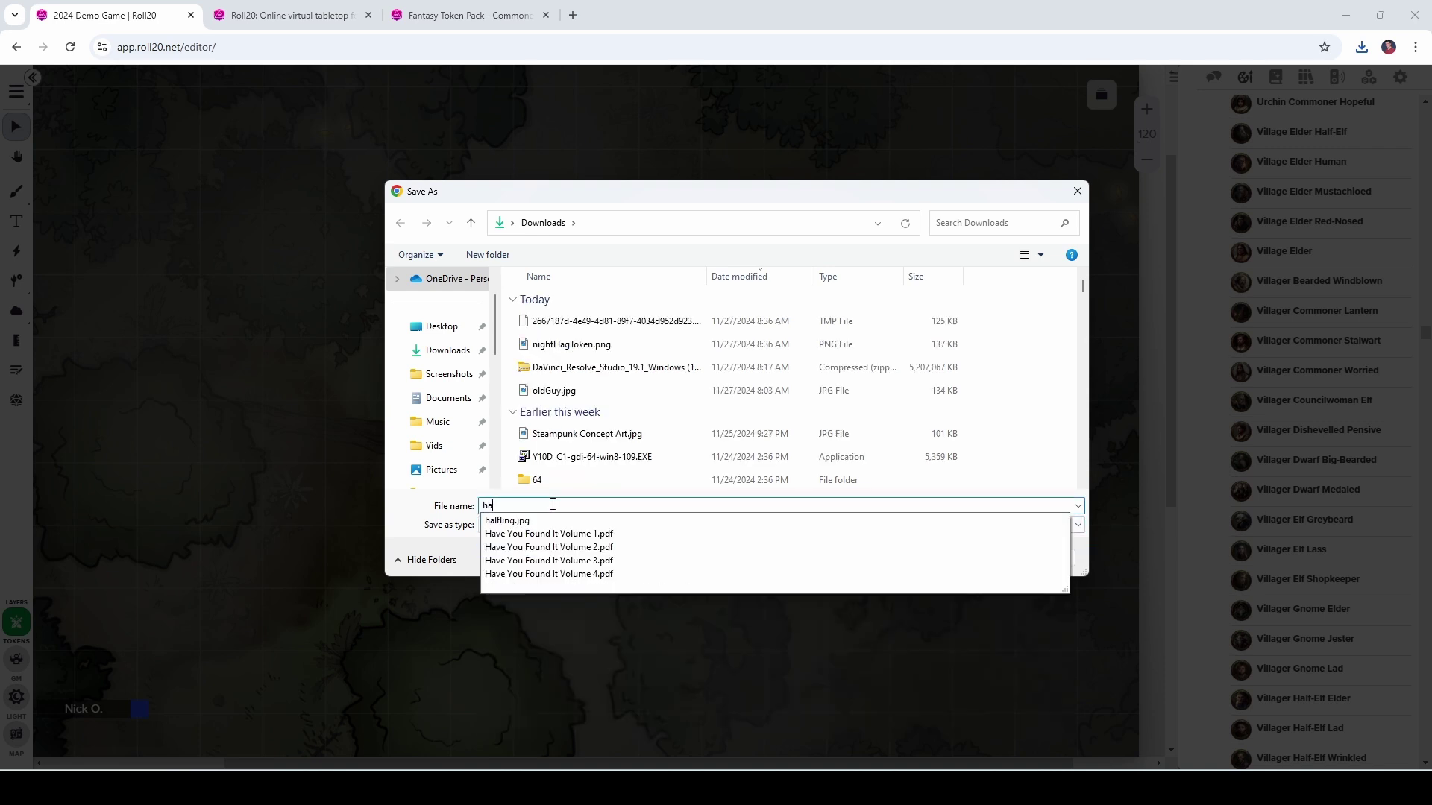
{"action": "type", "text": "gAl"}
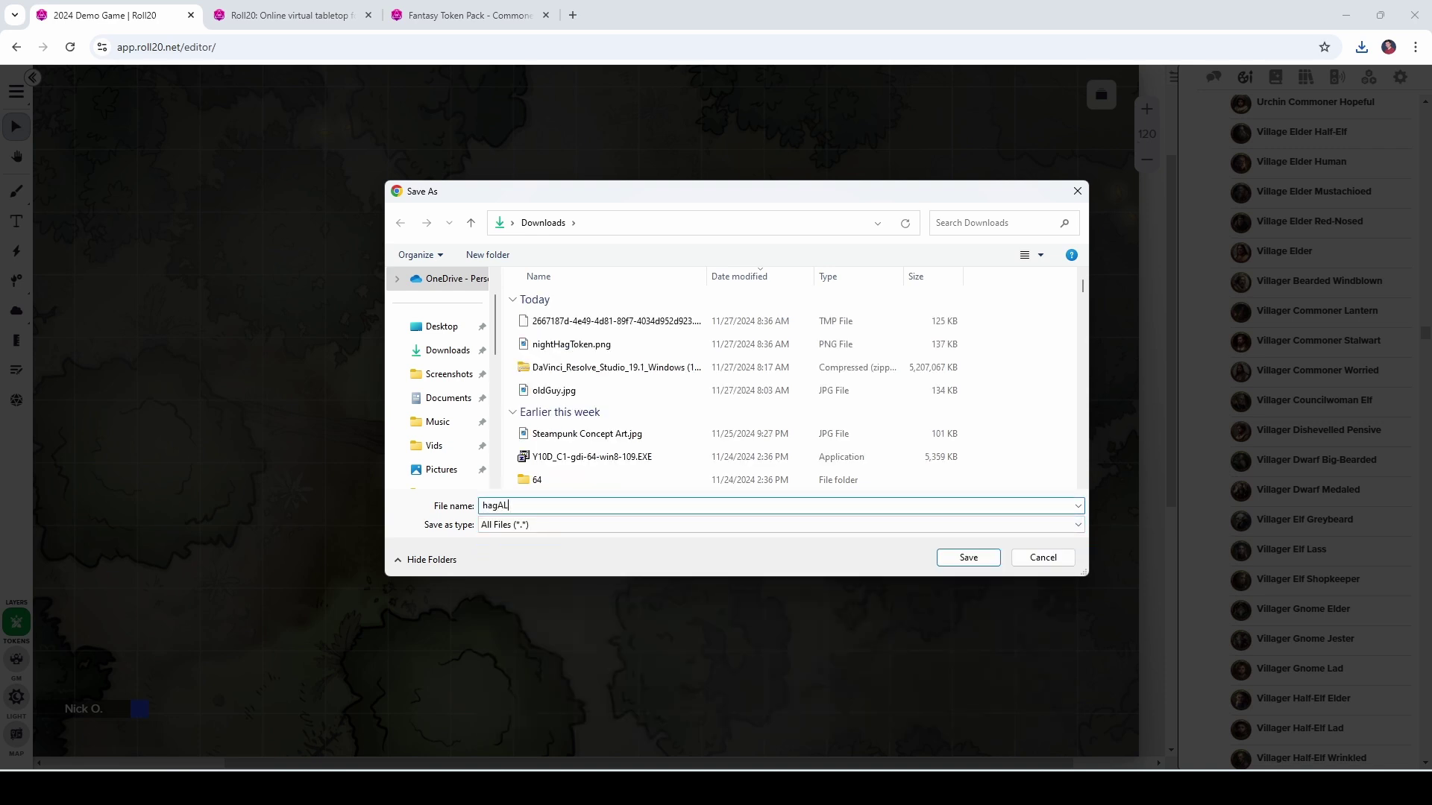
{"action": "type", "text": "tForm.jpg"}
{"action": "left_click", "coordinate": [969, 558]}
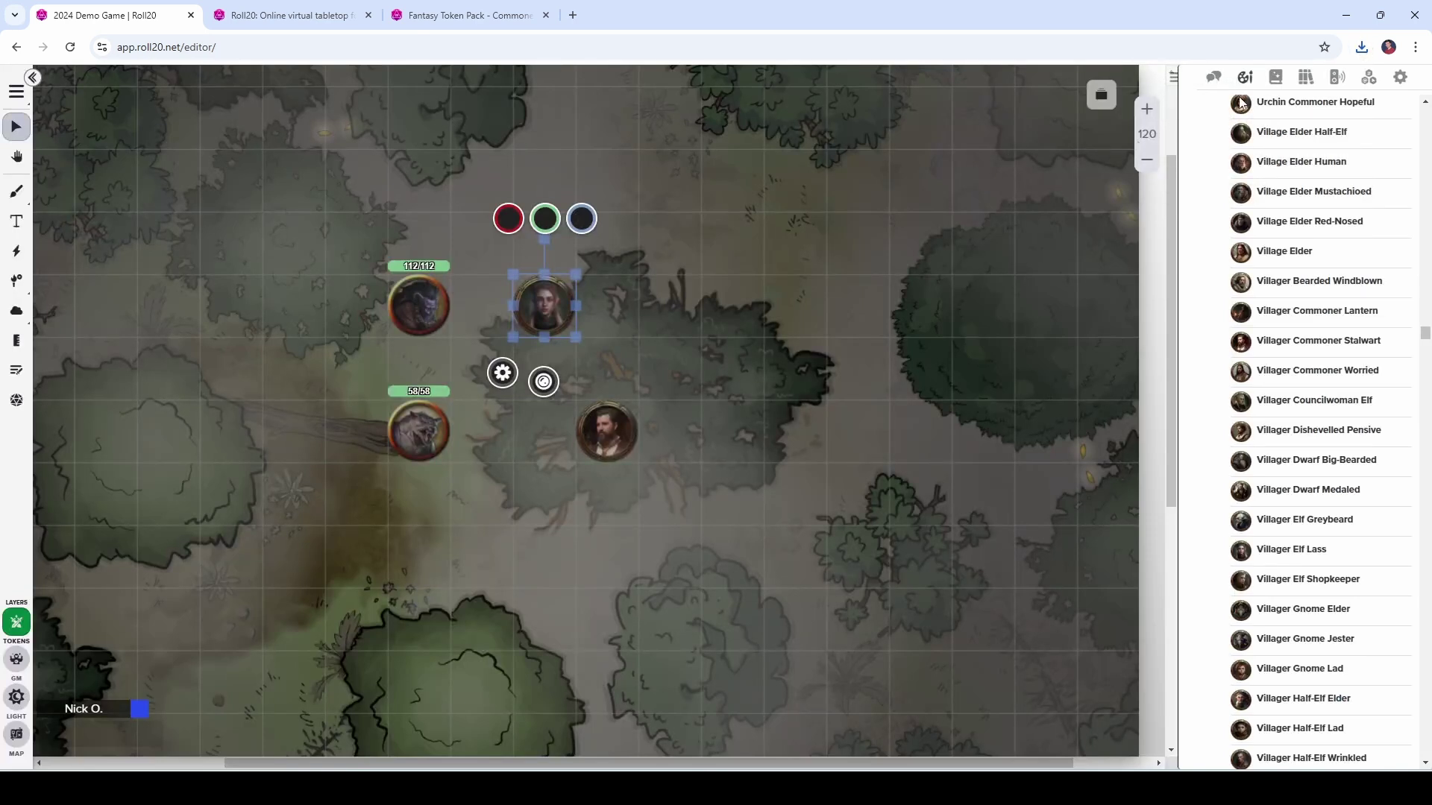
Step: Upload hagAltForm.jpg to the personal art library
{"action": "left_click_drag", "start_coordinate": [1425, 334], "coordinate": [1415, 78]}
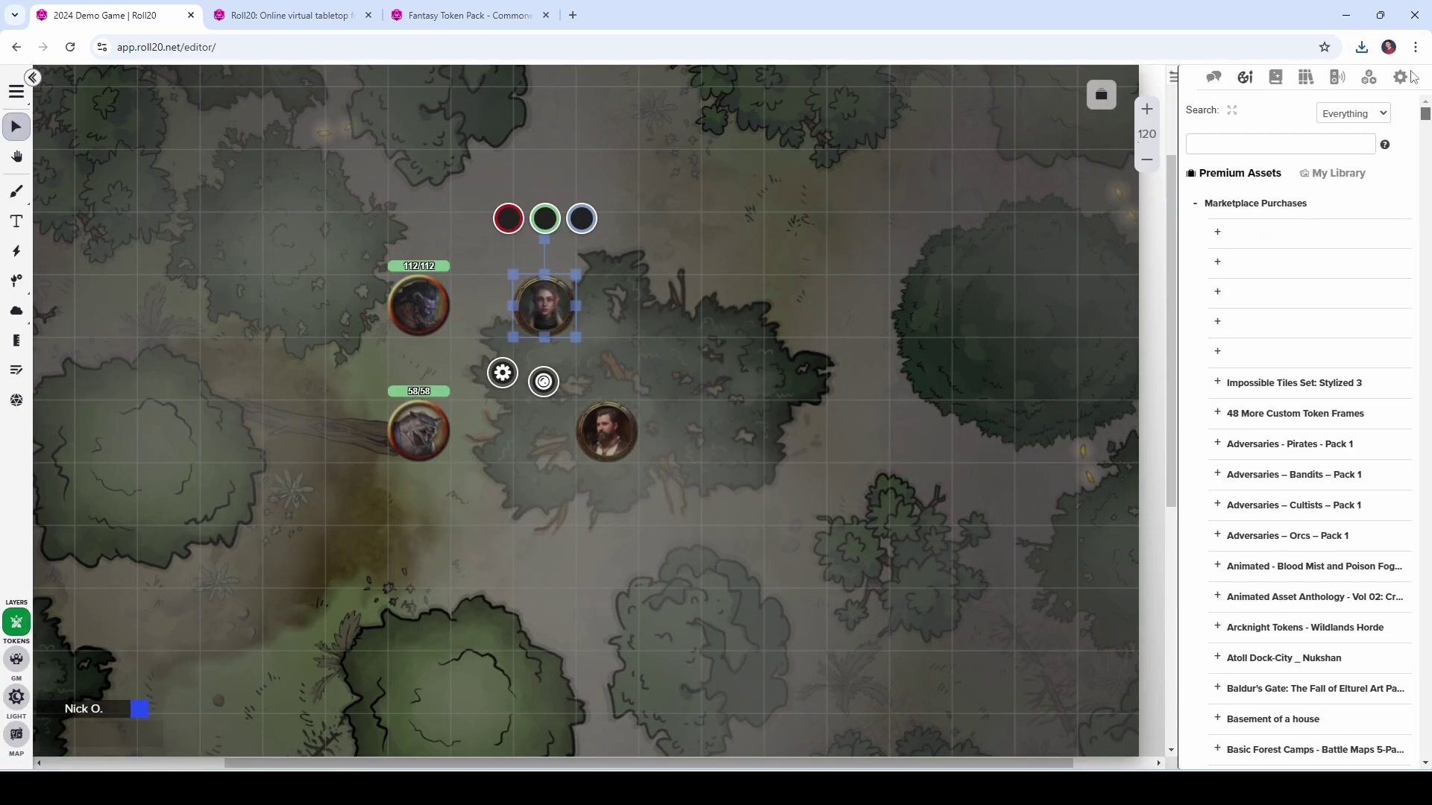
{"action": "left_click", "coordinate": [1341, 173]}
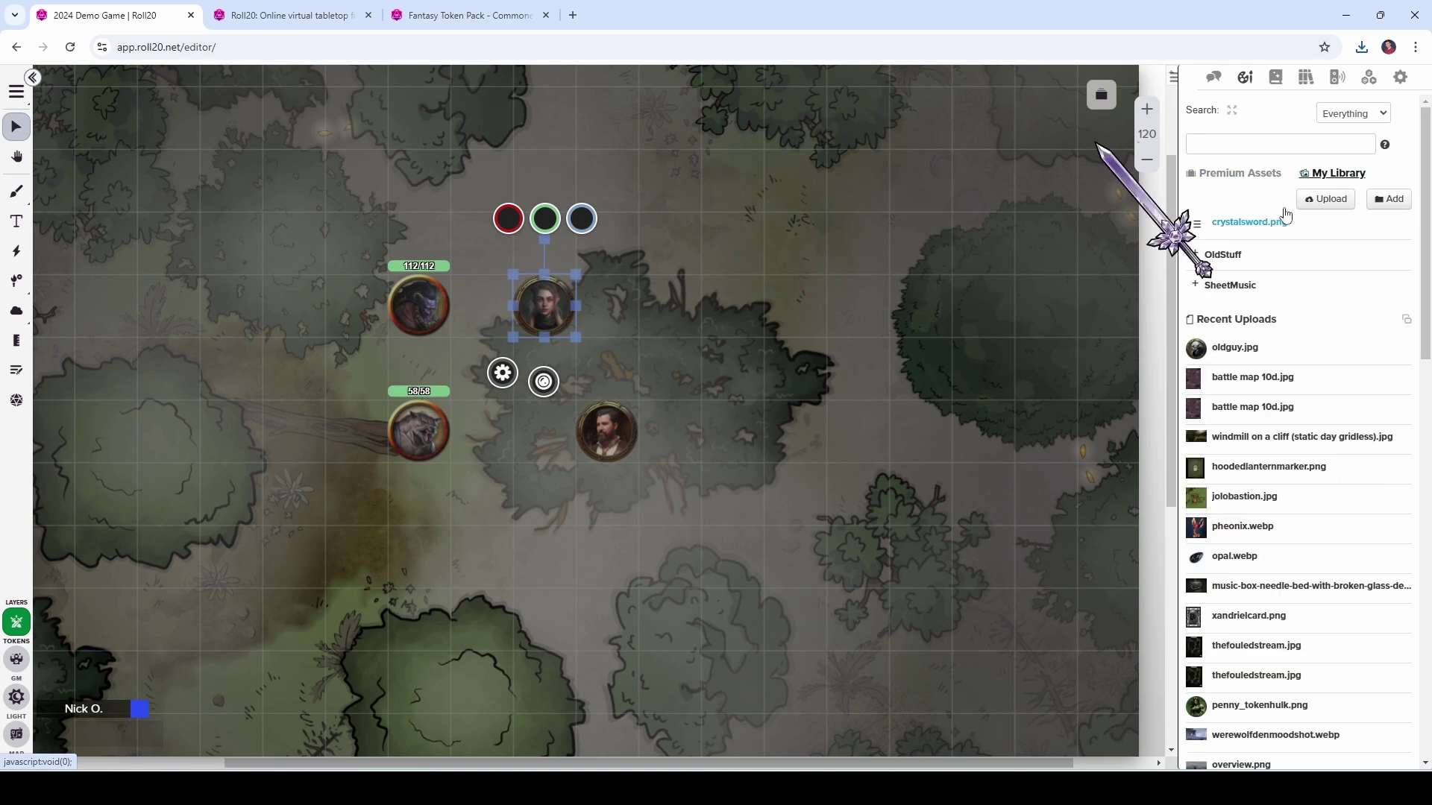
{"action": "left_click", "coordinate": [1324, 199]}
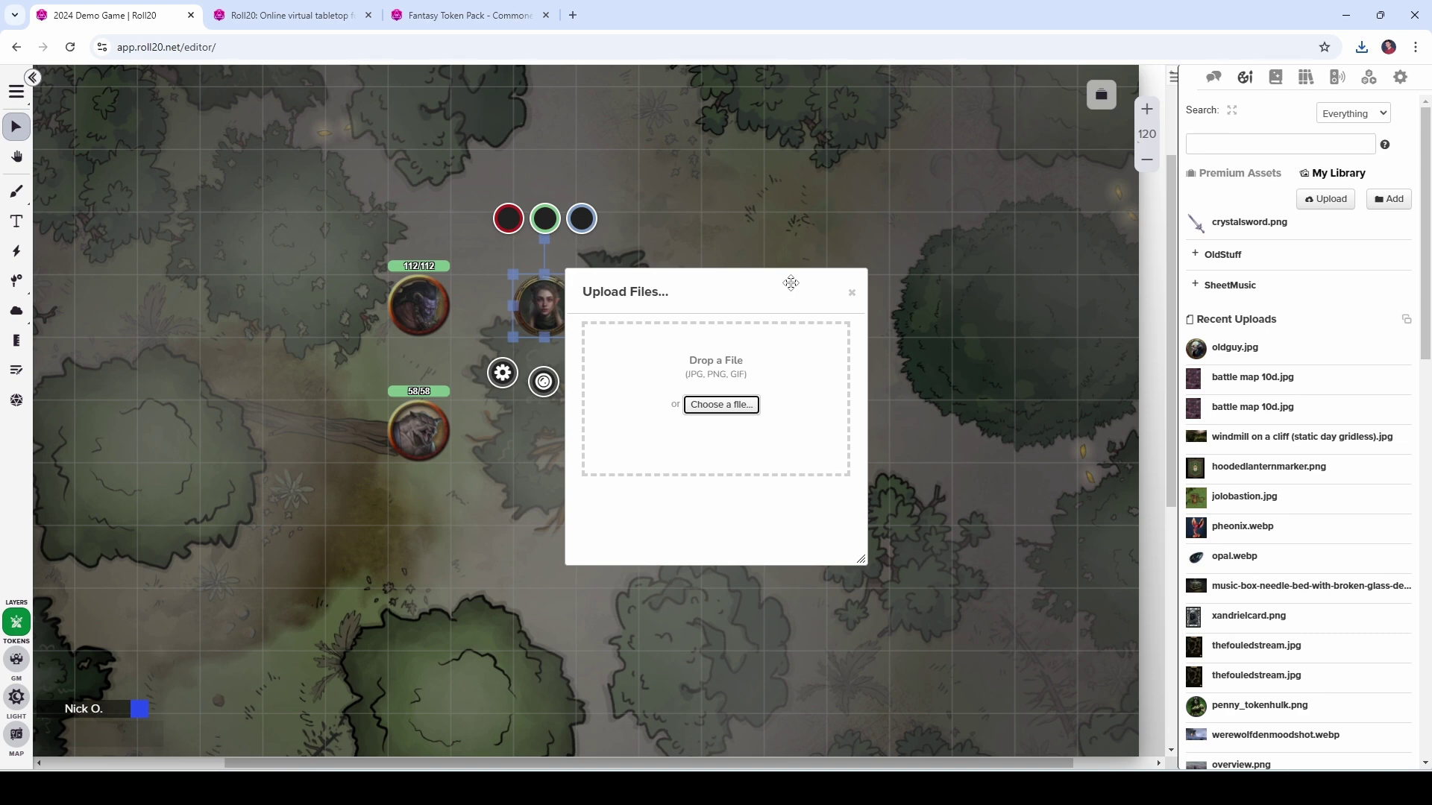
{"action": "left_click", "coordinate": [735, 408]}
{"action": "left_click", "coordinate": [593, 344]}
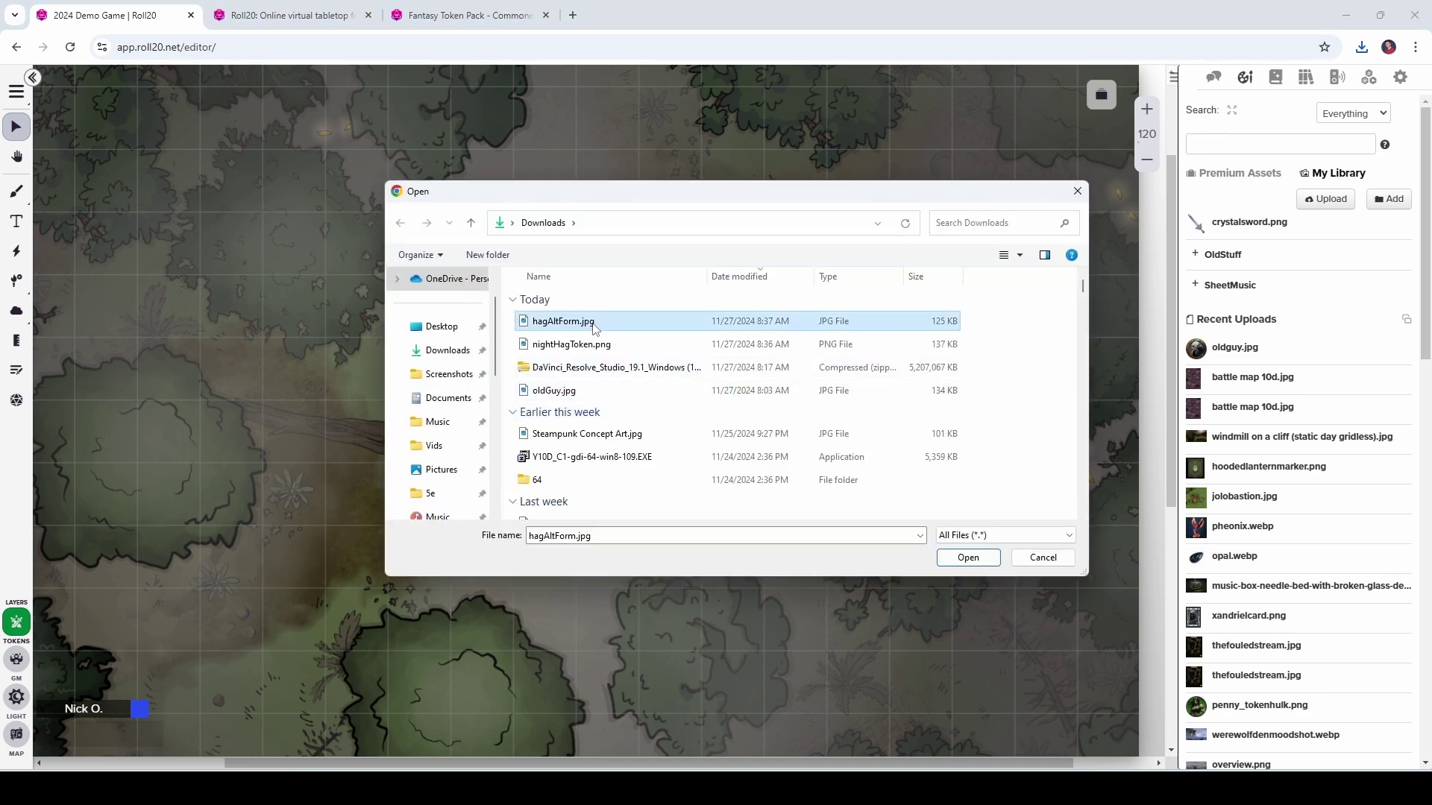
{"action": "left_click", "coordinate": [595, 328]}
{"action": "left_click", "coordinate": [951, 555]}
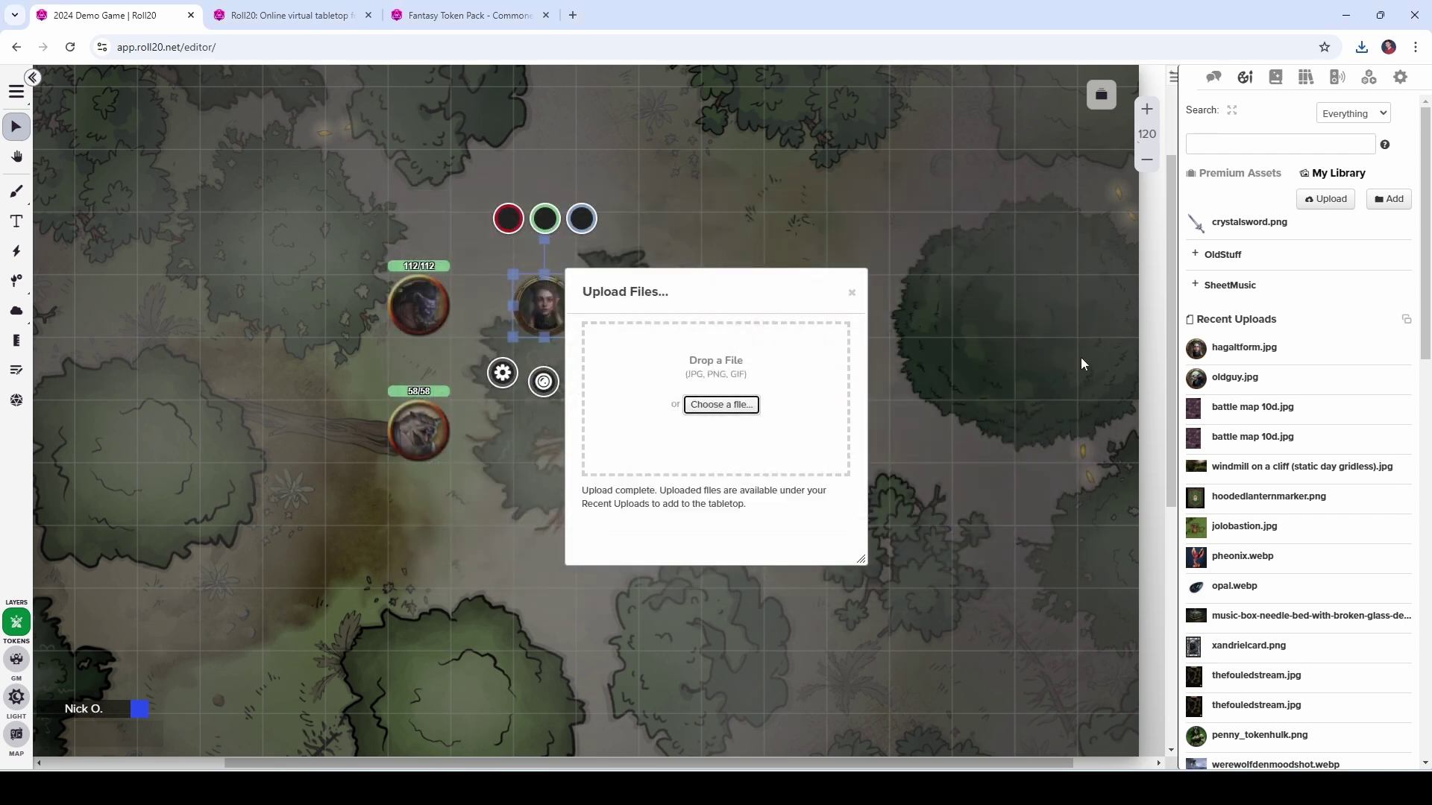
Step: Upload nightHagToken.png as well and close the Upload Files dialog
{"action": "left_click", "coordinate": [708, 405]}
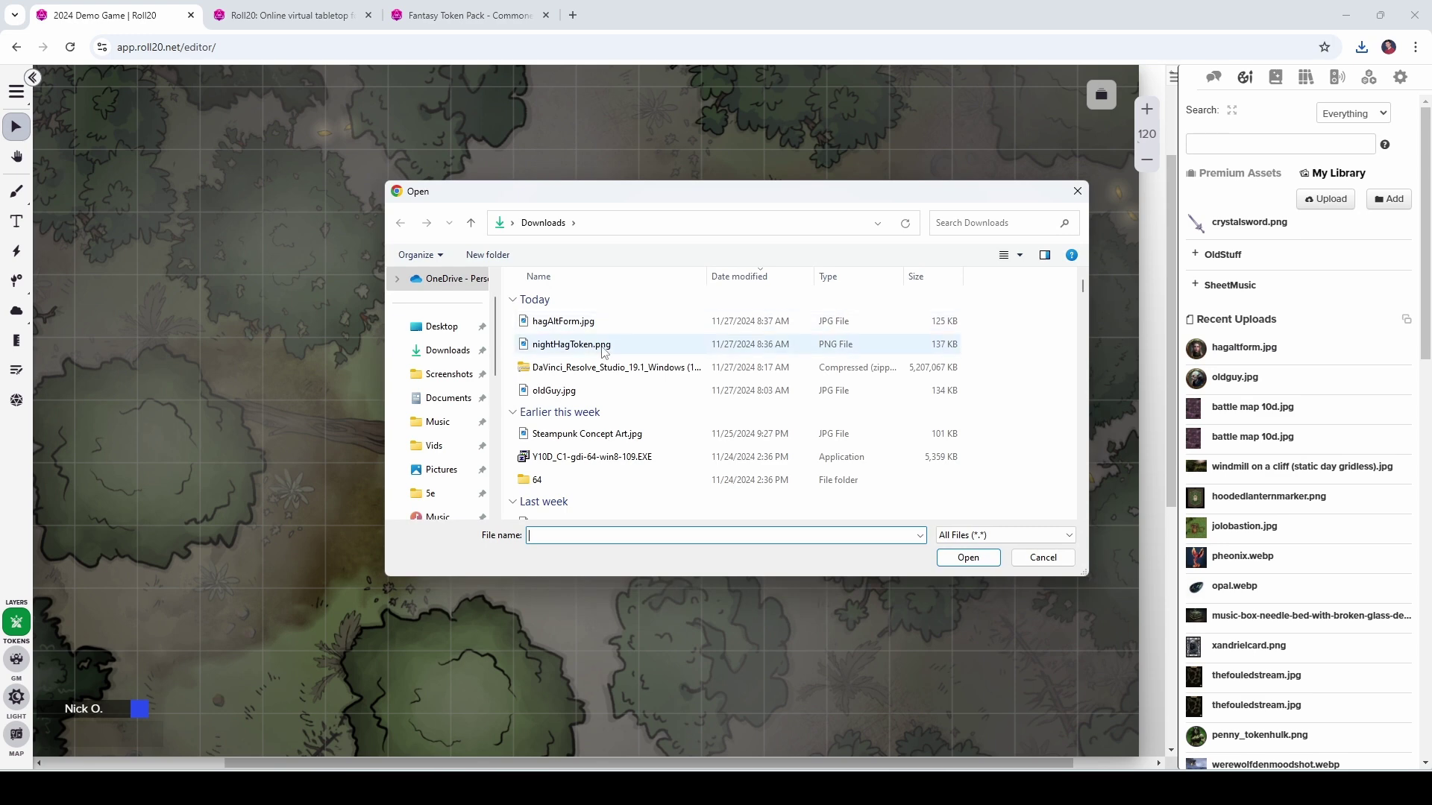
{"action": "left_click", "coordinate": [622, 344]}
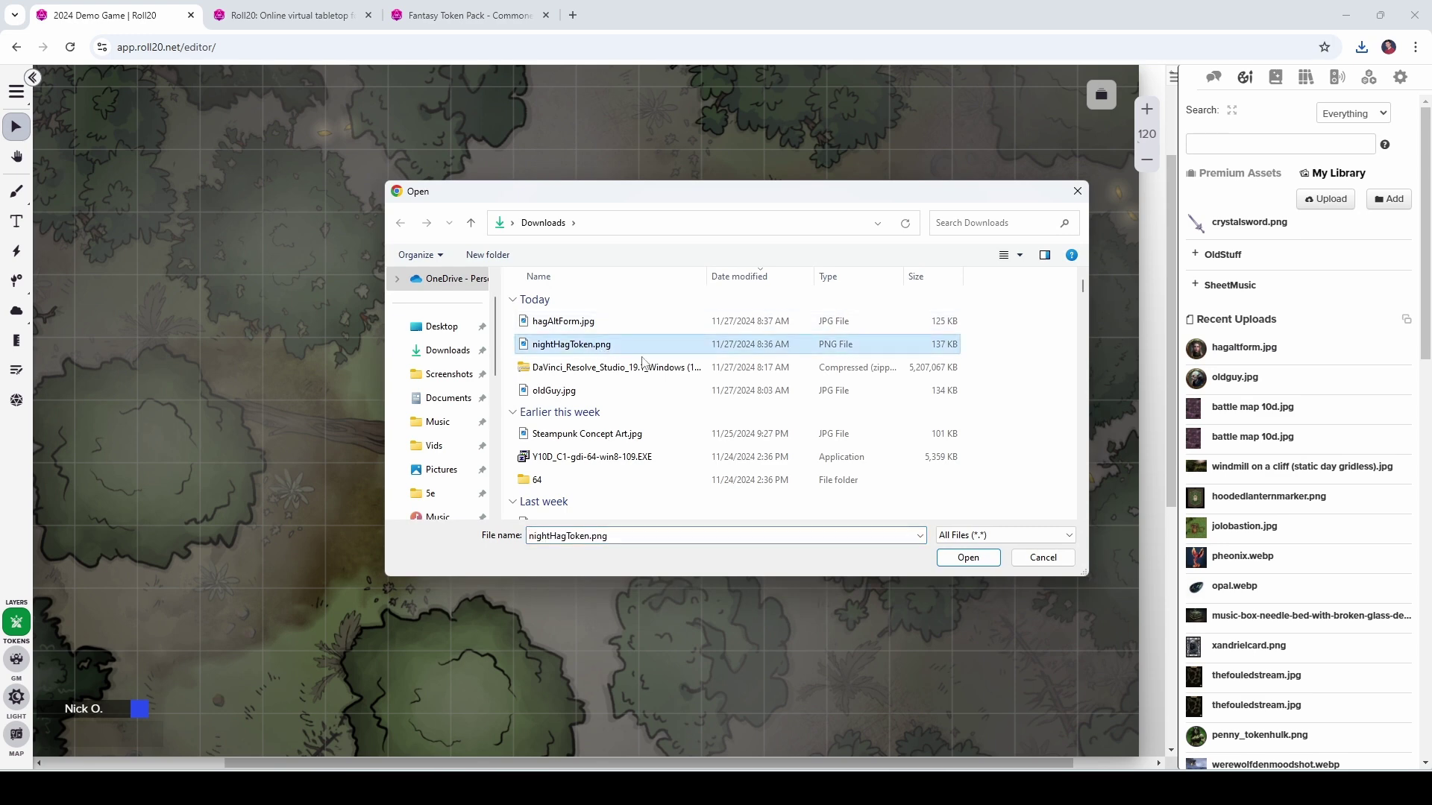
{"action": "left_click", "coordinate": [955, 558]}
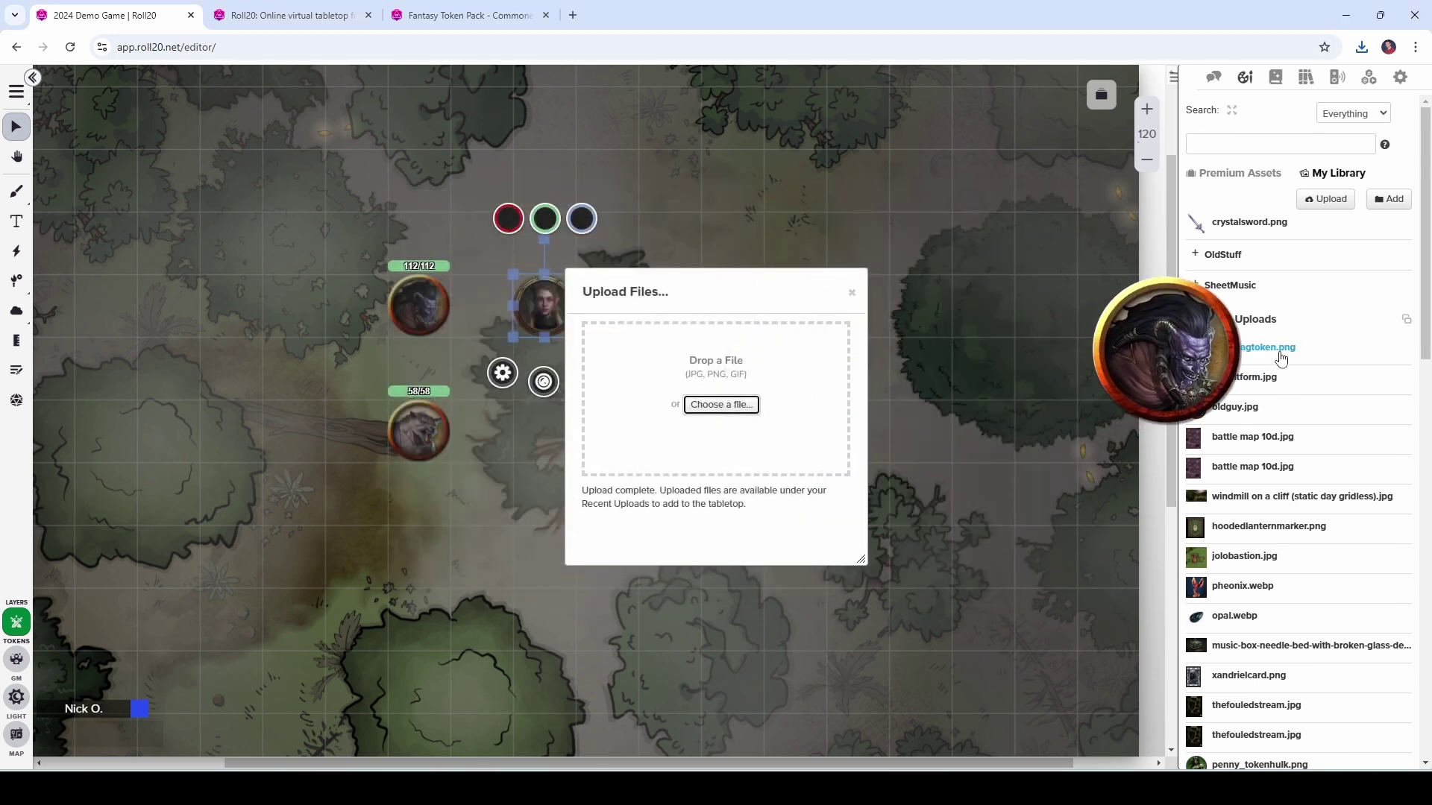
{"action": "mouse_move", "coordinate": [1216, 386]}
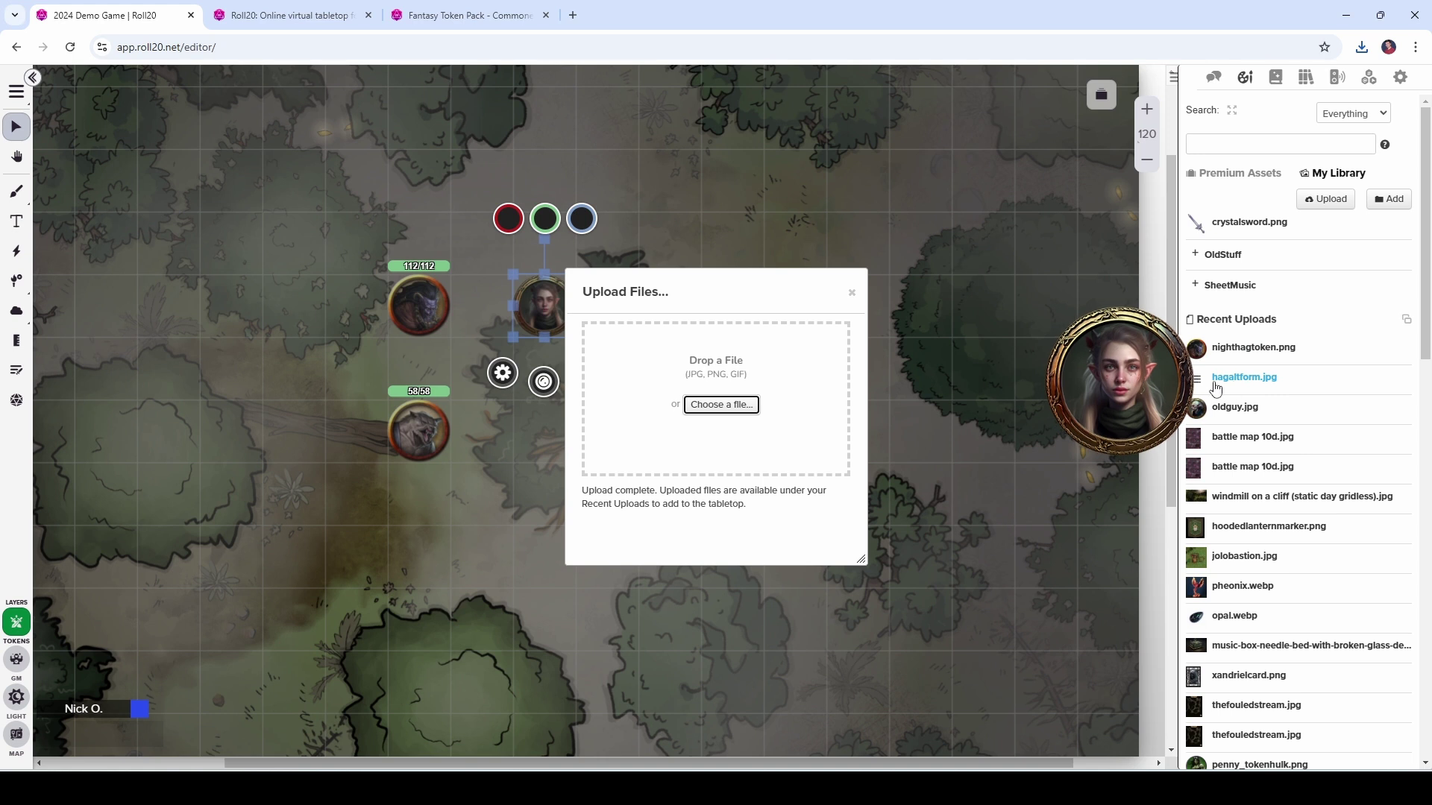
{"action": "left_click", "coordinate": [853, 293]}
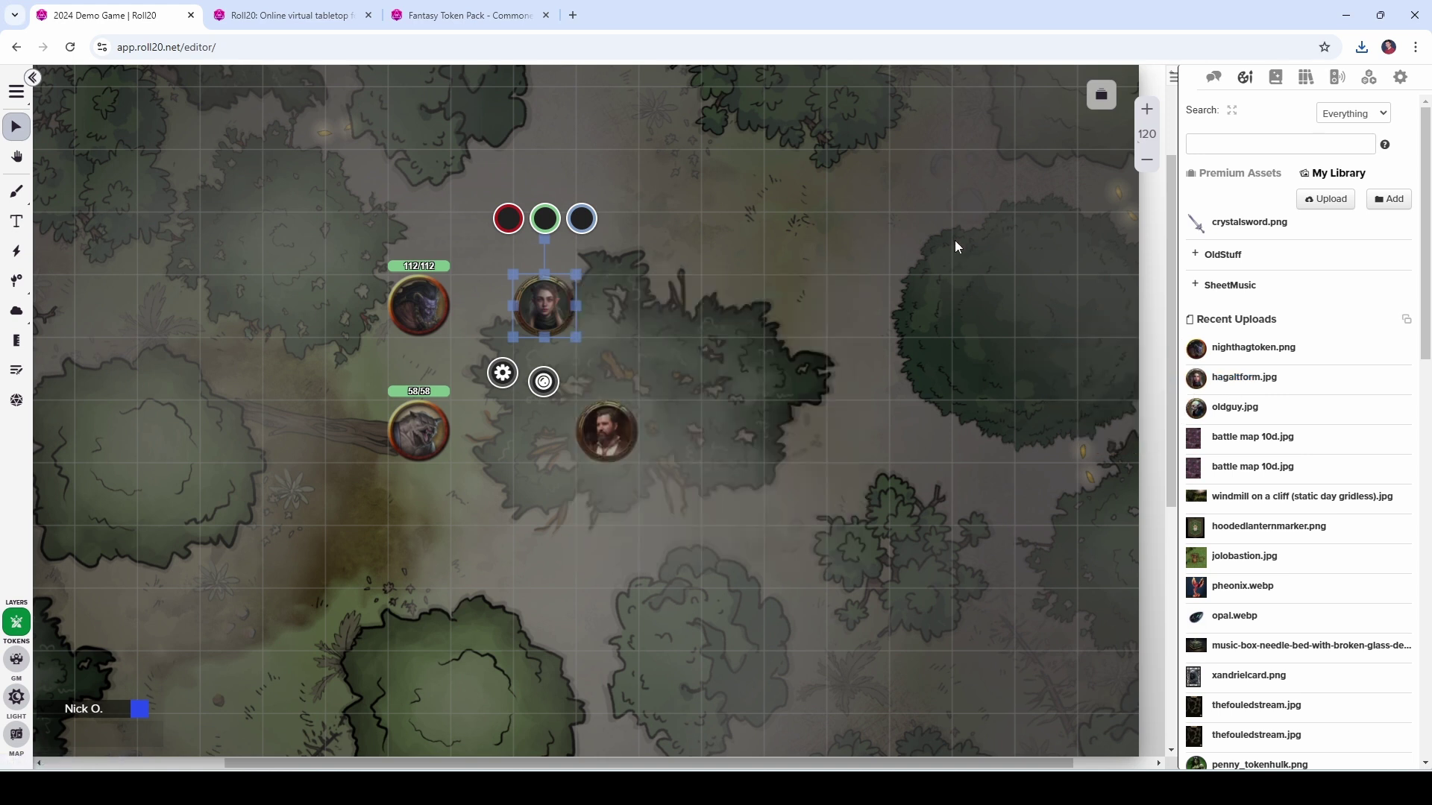
Step: Open the Collection panel and scroll to the empty new-table at the end of Rollable Tables
{"action": "left_click", "coordinate": [1368, 84]}
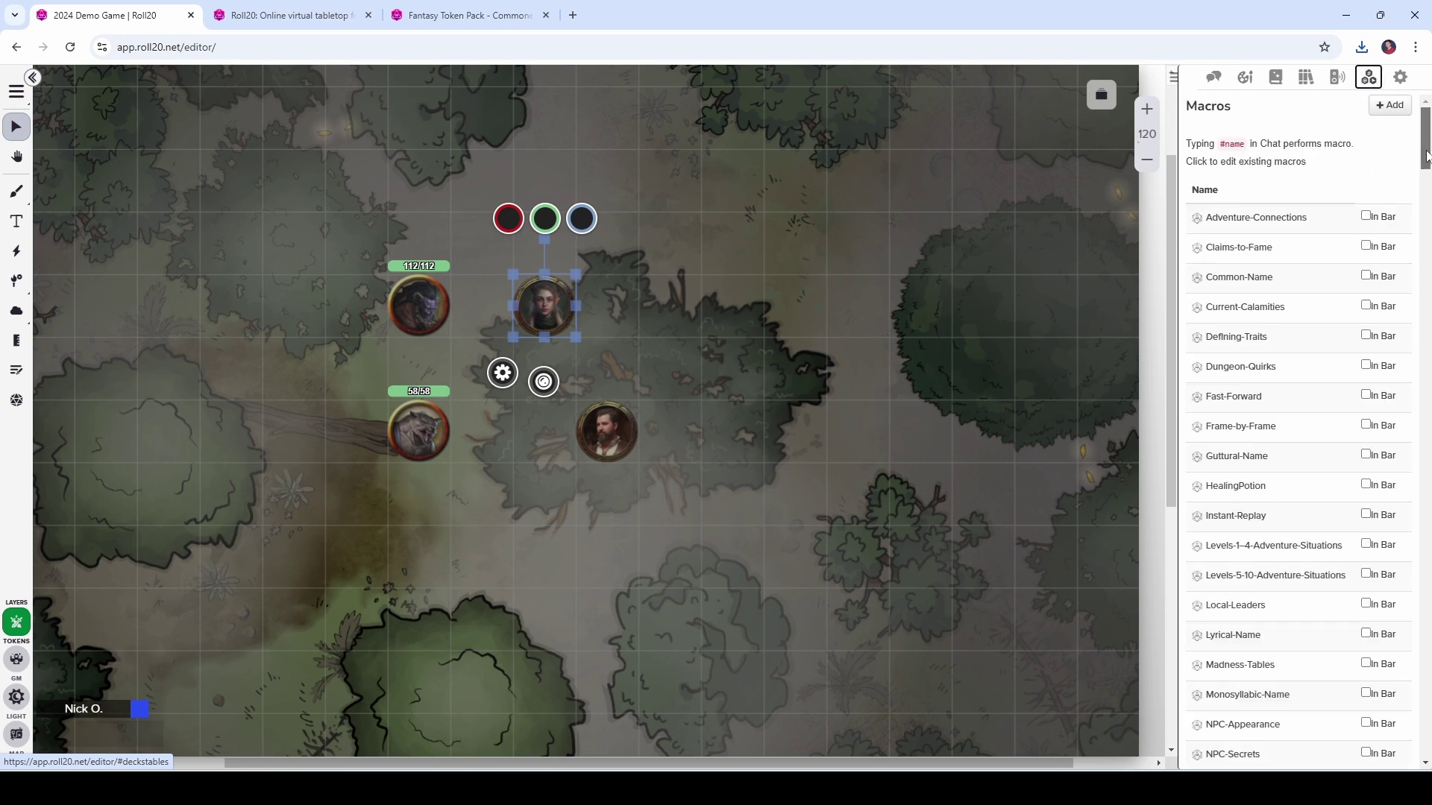
{"action": "left_click_drag", "start_coordinate": [1426, 155], "coordinate": [1426, 312]}
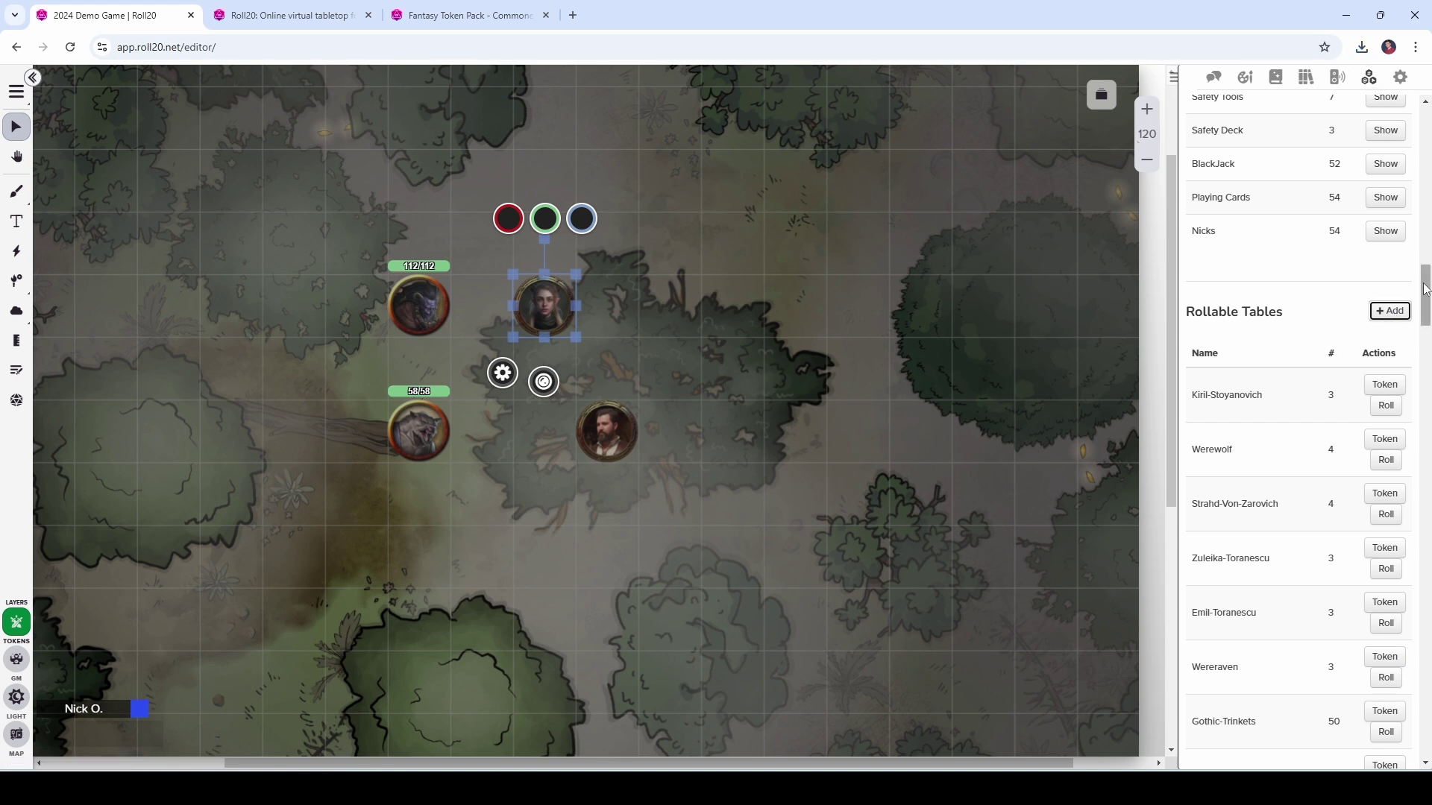
{"action": "left_click_drag", "start_coordinate": [1426, 299], "coordinate": [1428, 593]}
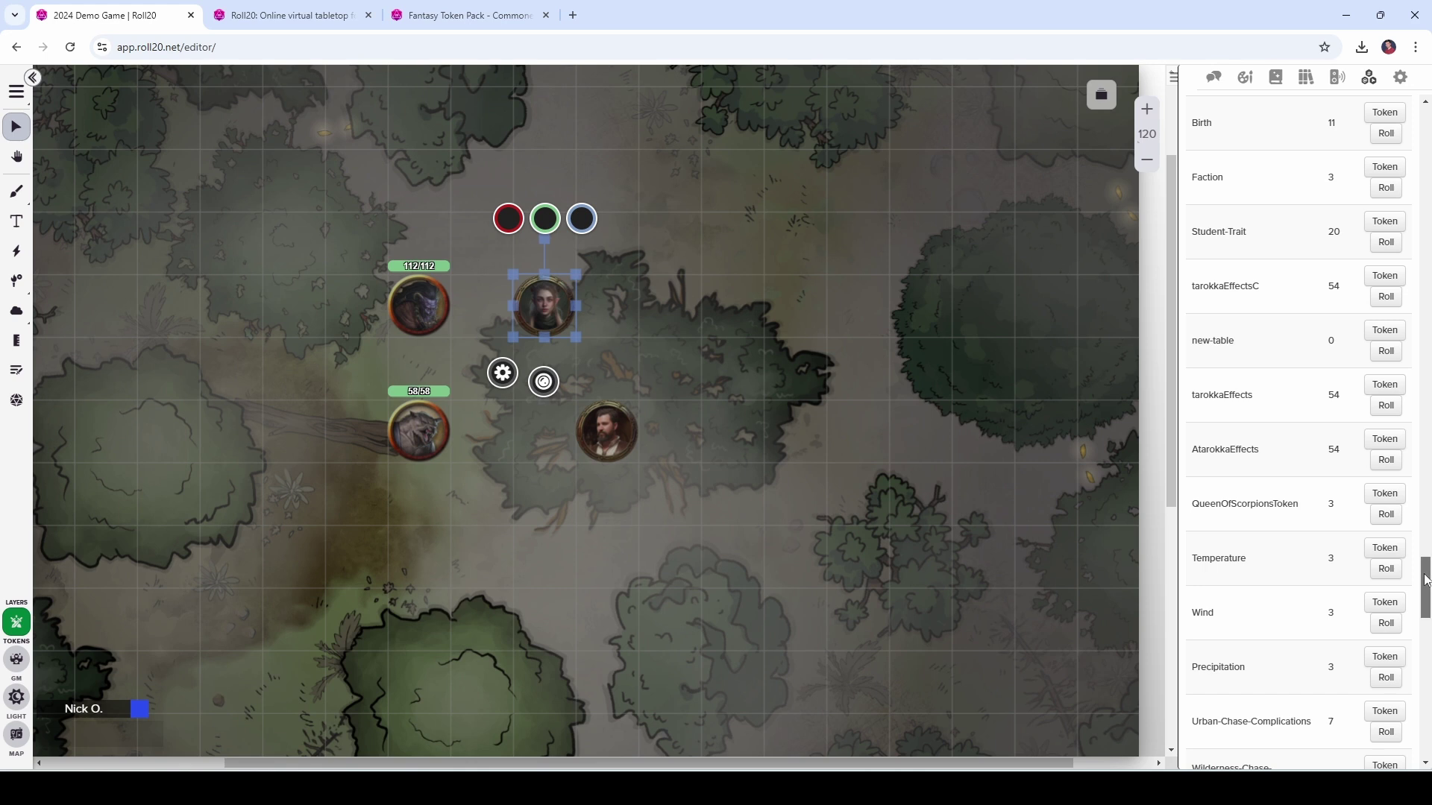
{"action": "scroll", "coordinate": [1426, 581], "scroll_direction": "down", "scroll_amount": 15}
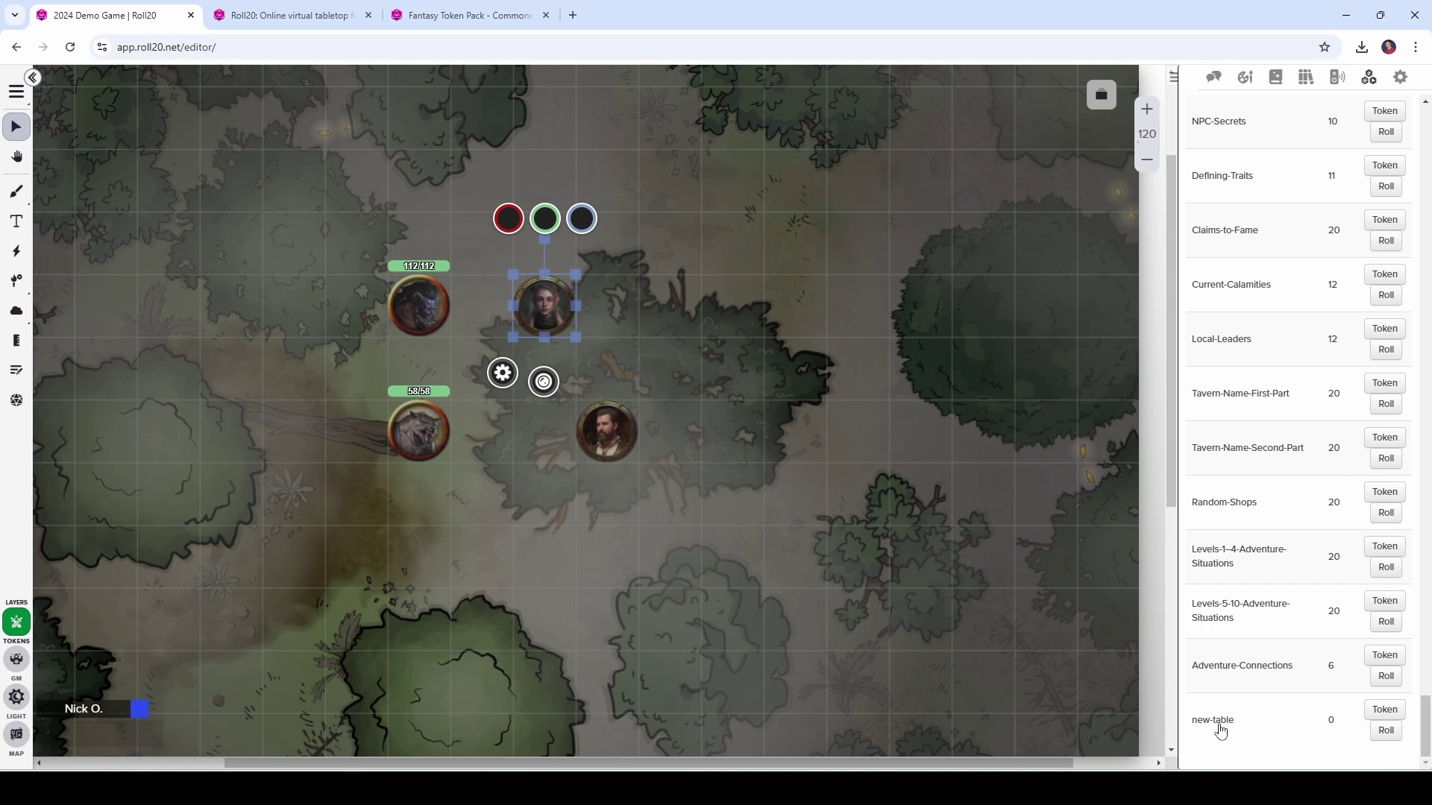
Step: Rename new-table to 'hagToken'
{"action": "left_click", "coordinate": [1220, 730]}
{"action": "left_click_drag", "start_coordinate": [638, 183], "coordinate": [553, 180]}
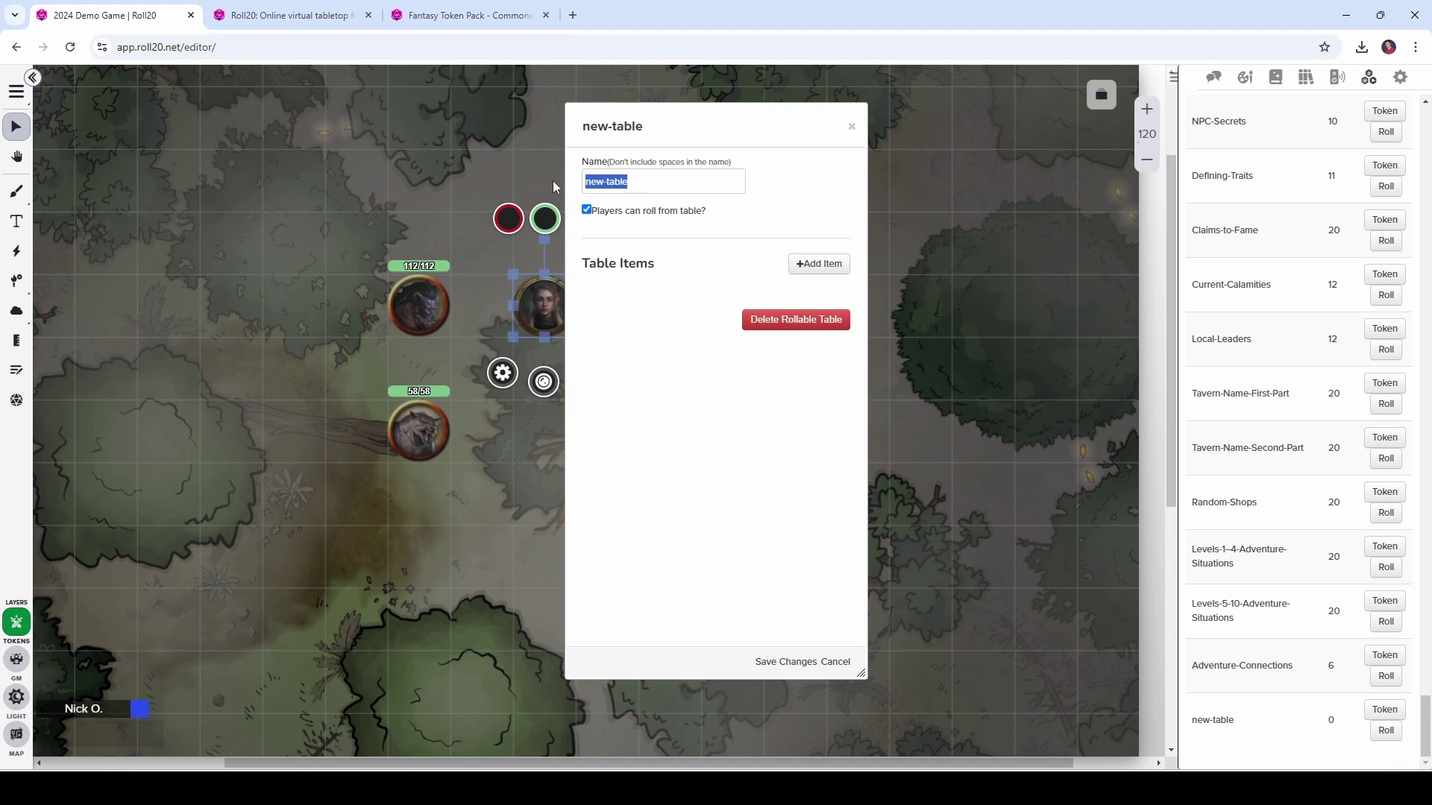
{"action": "type", "text": "hagT"}
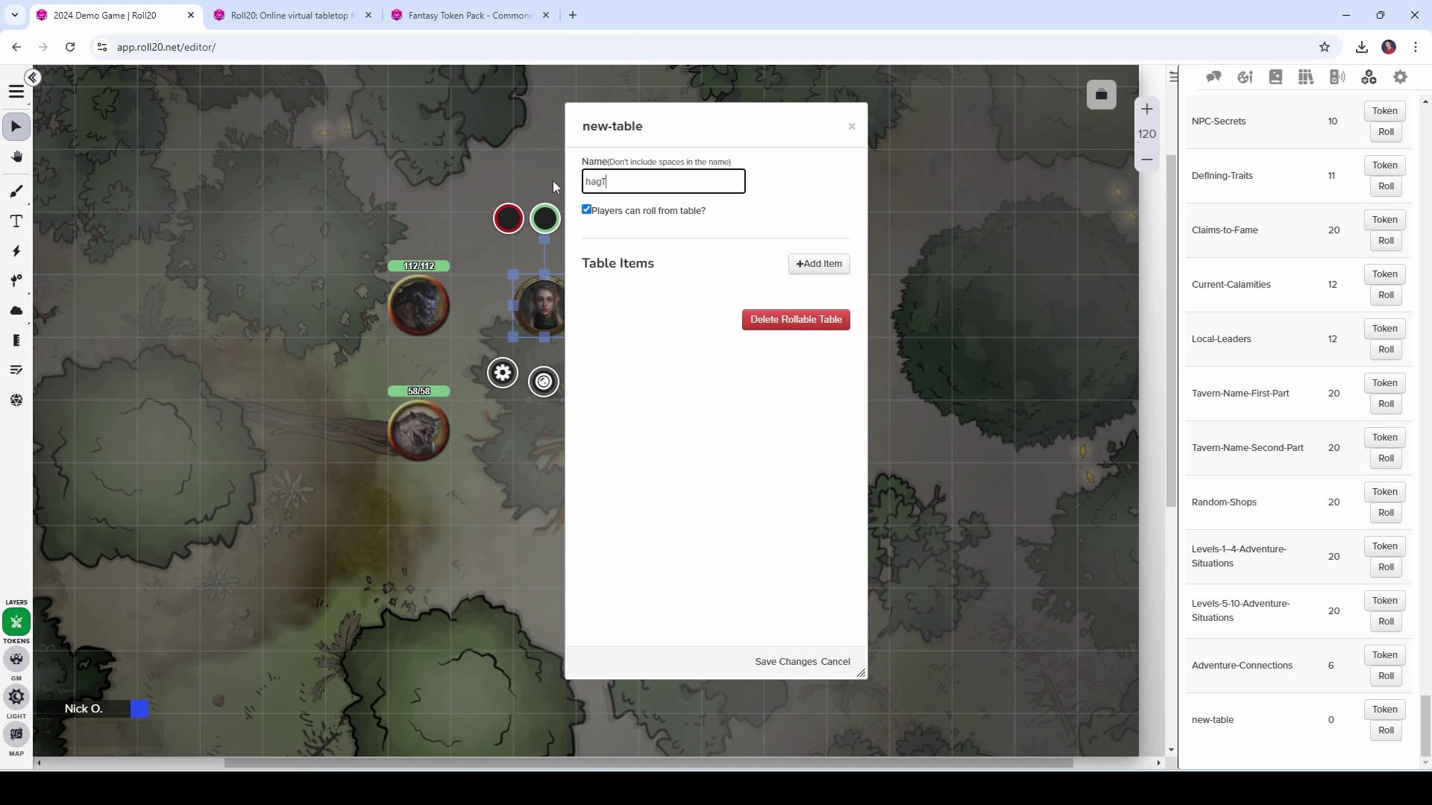
{"action": "type", "text": "oken"}
Step: Add two table items using nighthagtoken.png and hagaltform.jpg from the Art Library as icons
{"action": "left_click", "coordinate": [805, 266]}
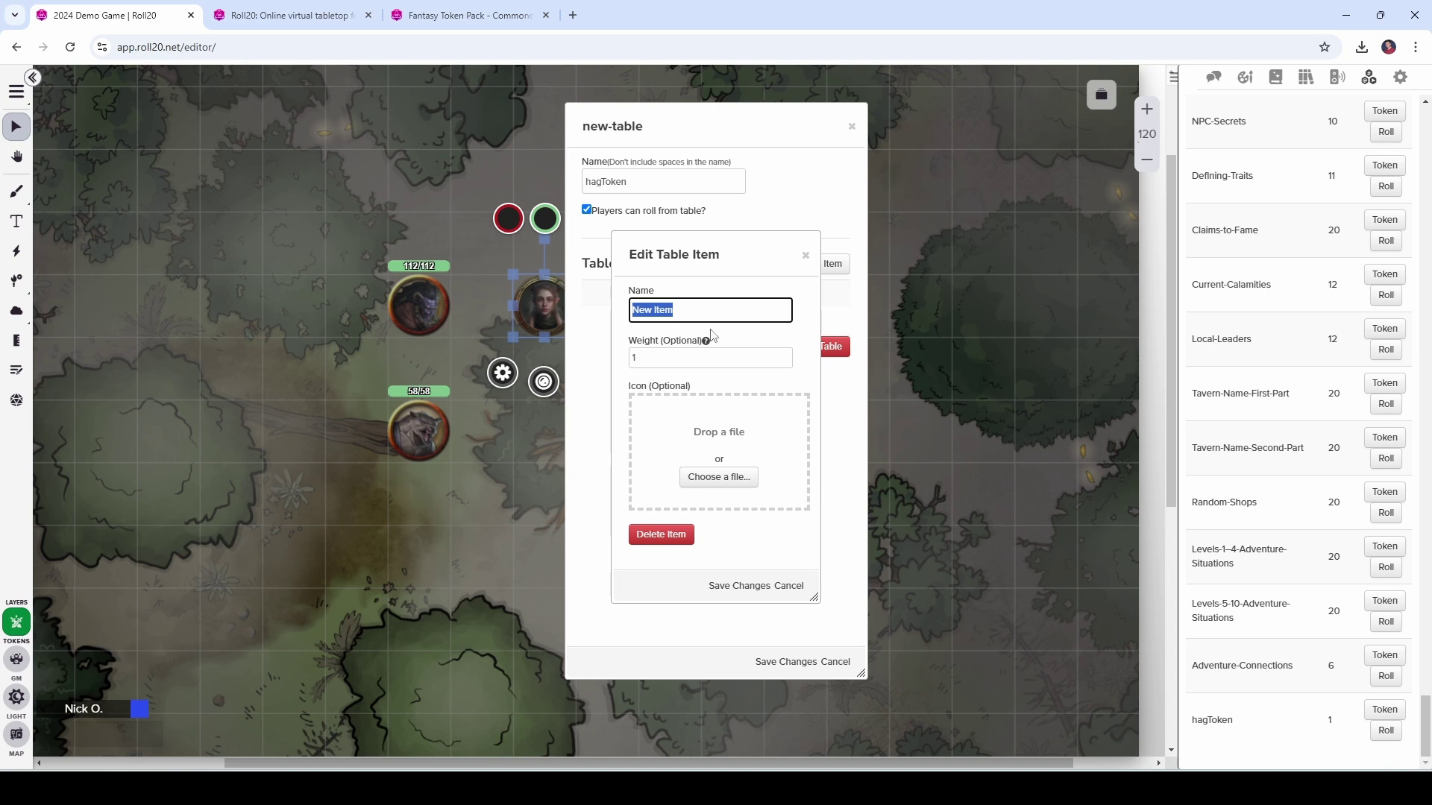
{"action": "left_click", "coordinate": [1244, 77]}
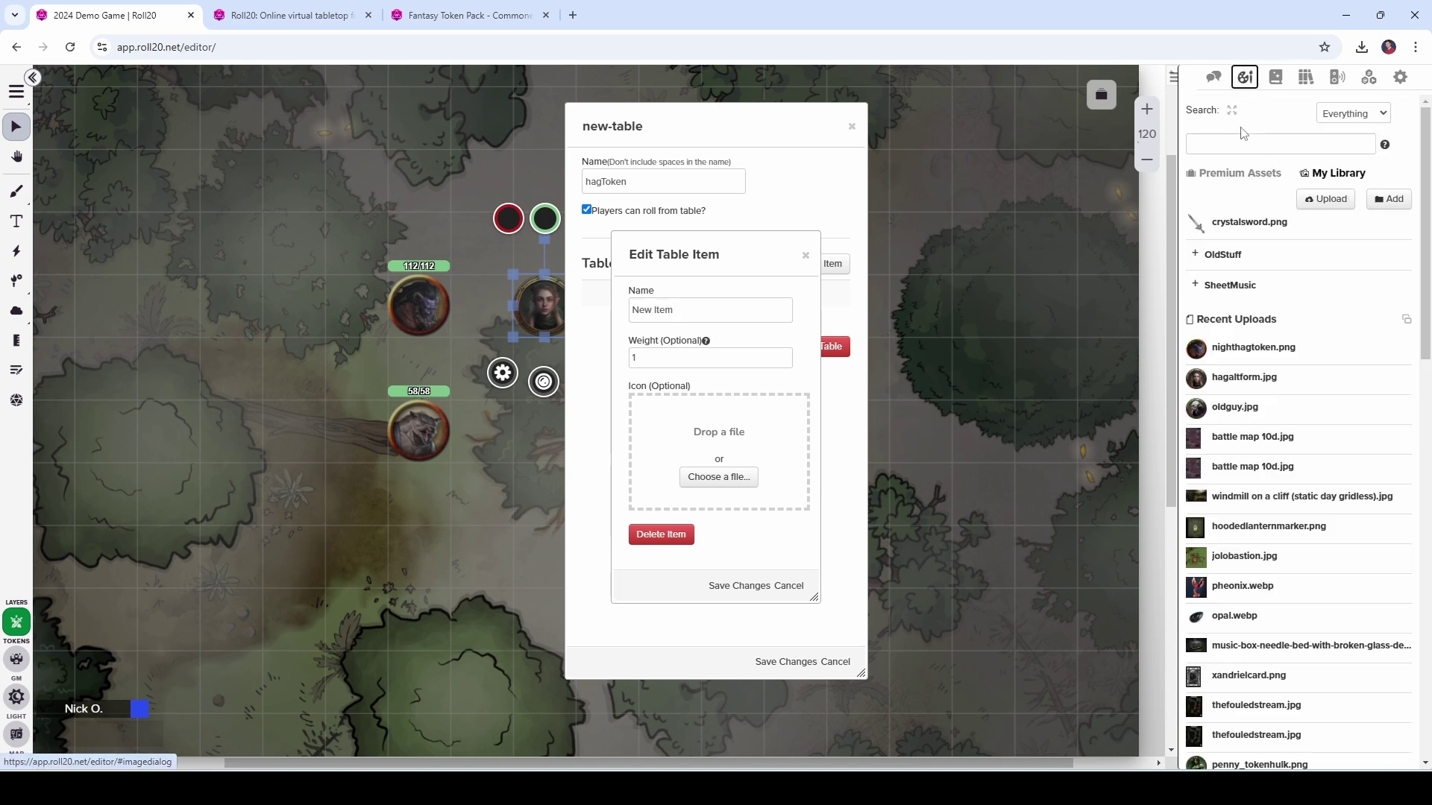
{"action": "left_click_drag", "start_coordinate": [1231, 348], "coordinate": [701, 439]}
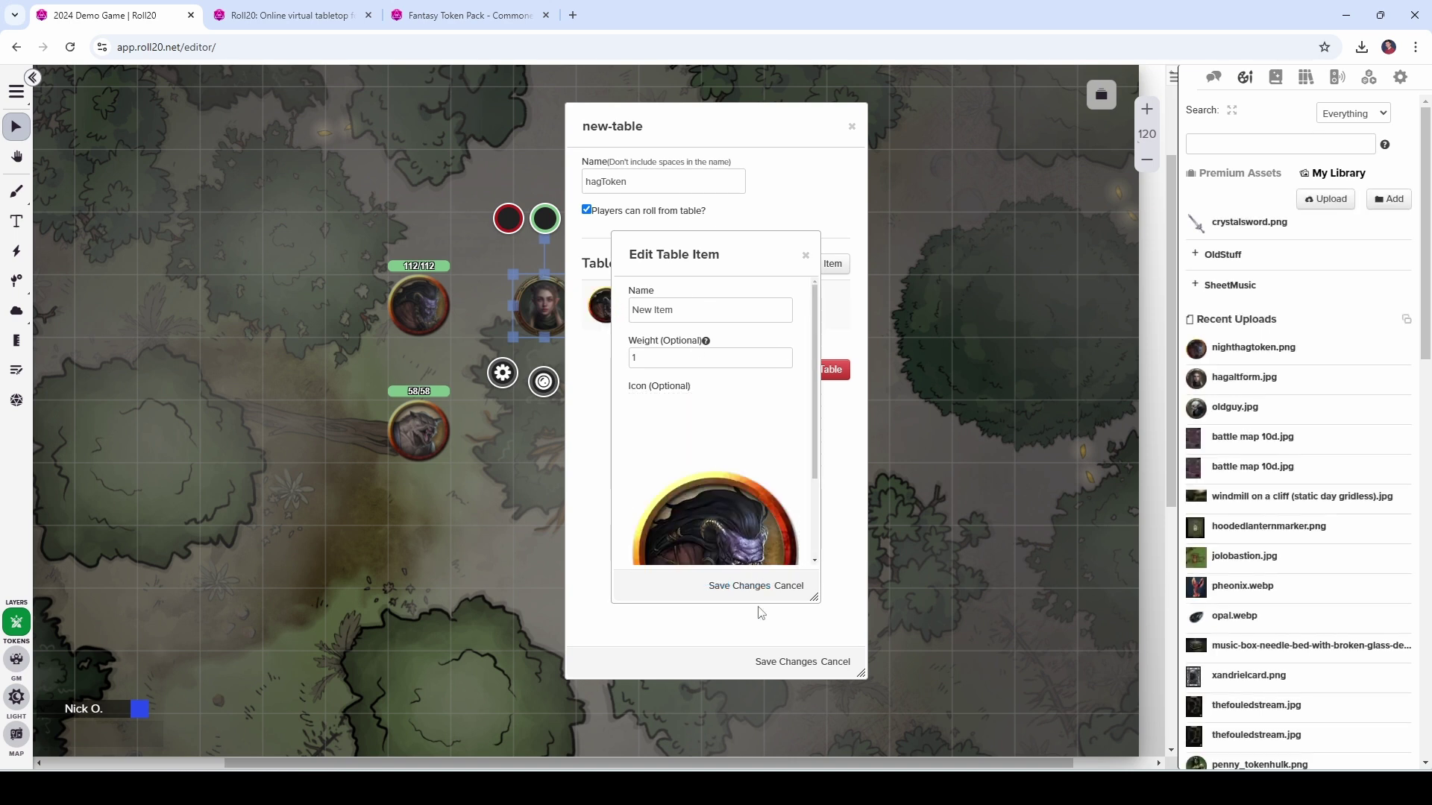
{"action": "left_click", "coordinate": [748, 587]}
{"action": "left_click", "coordinate": [822, 265]}
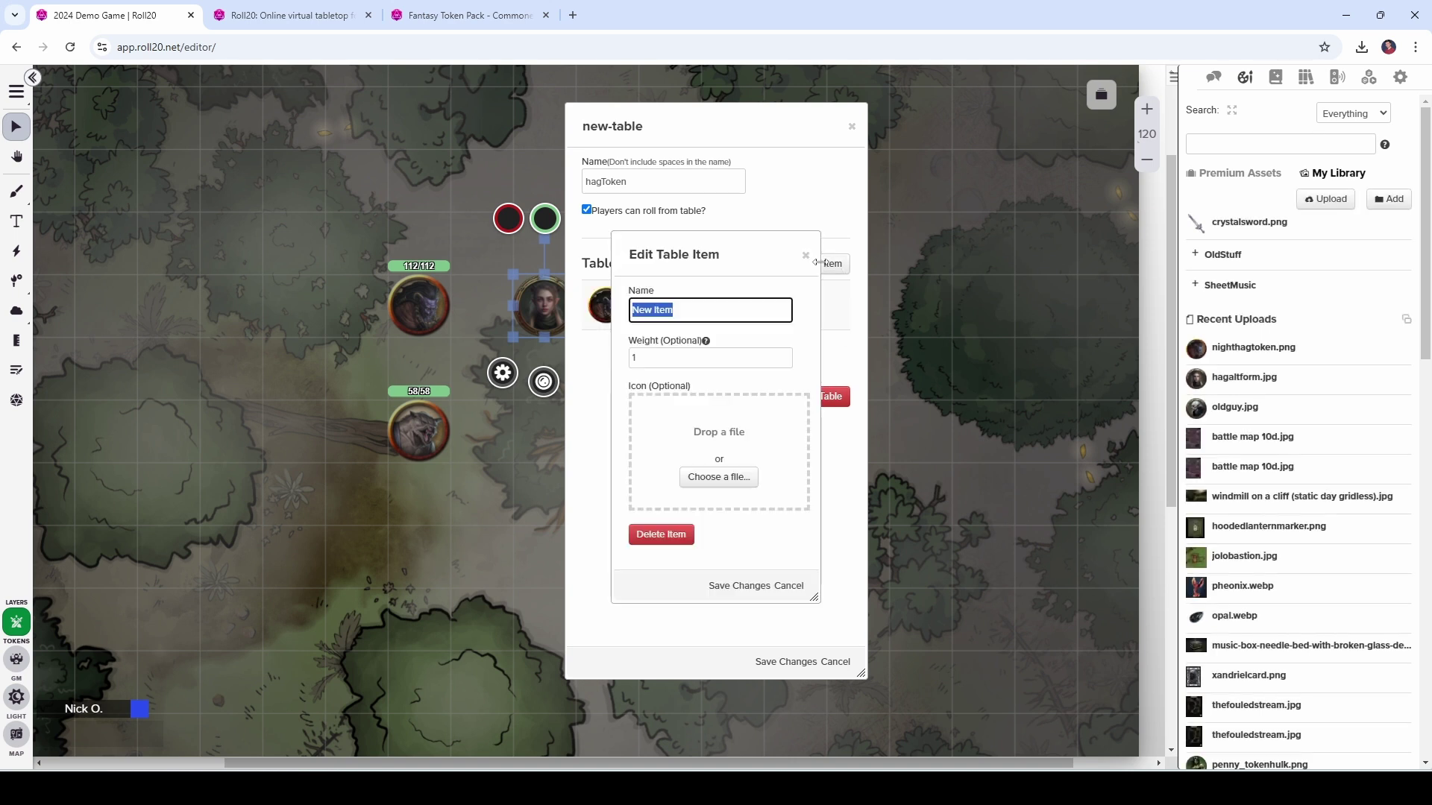
{"action": "left_click_drag", "start_coordinate": [1238, 378], "coordinate": [738, 425]}
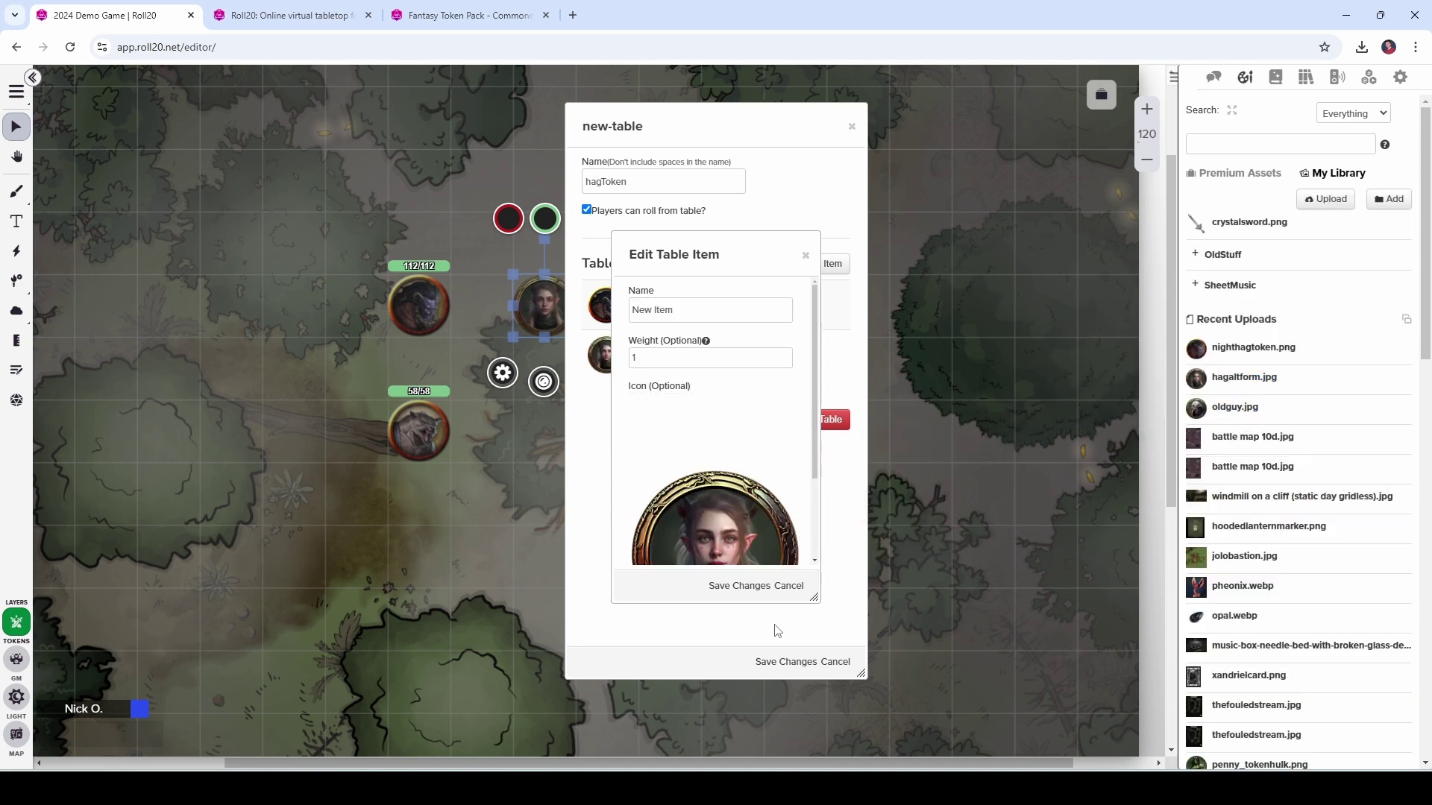
{"action": "left_click", "coordinate": [740, 587]}
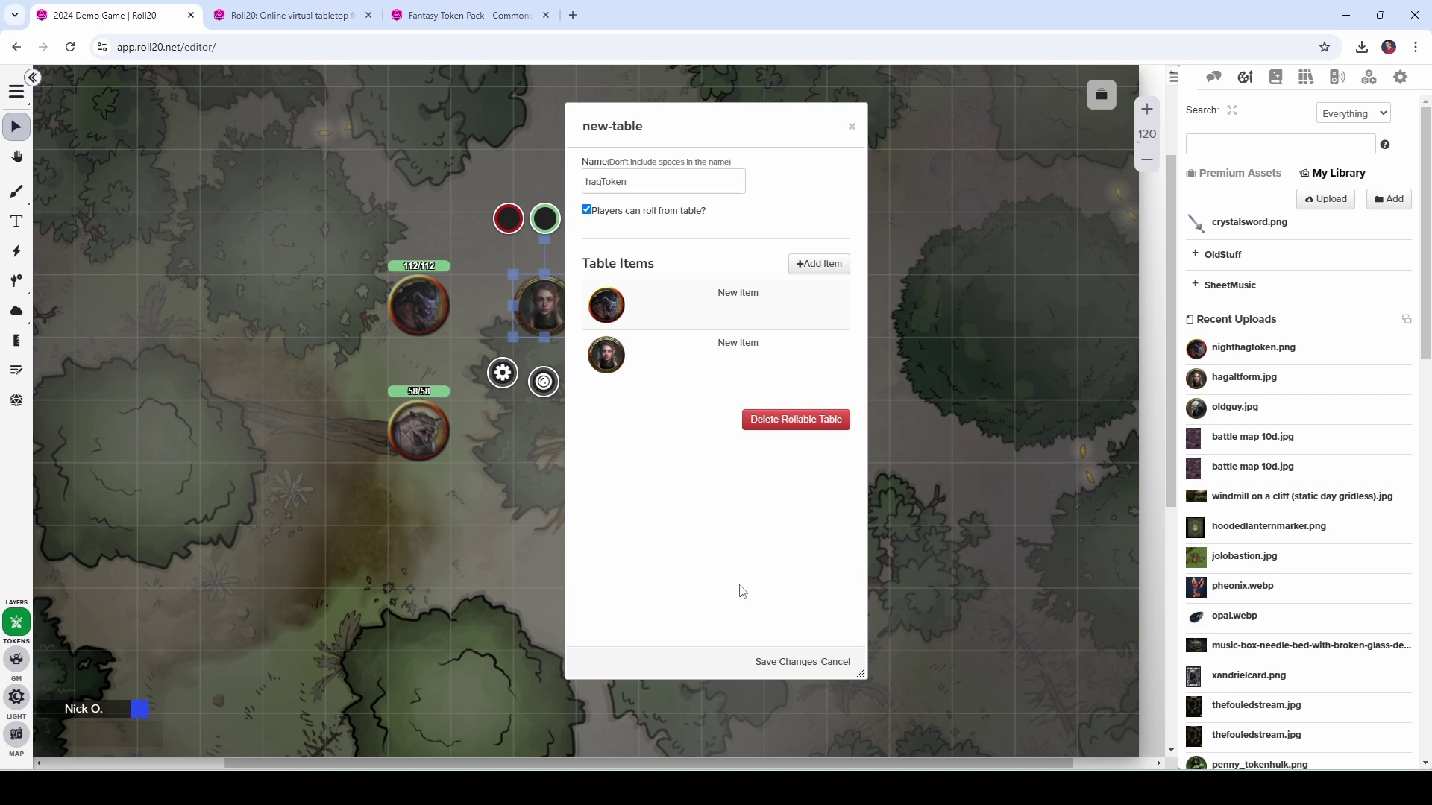
Step: Save the hagToken table and drag a token created from it onto the map
{"action": "left_click", "coordinate": [777, 663]}
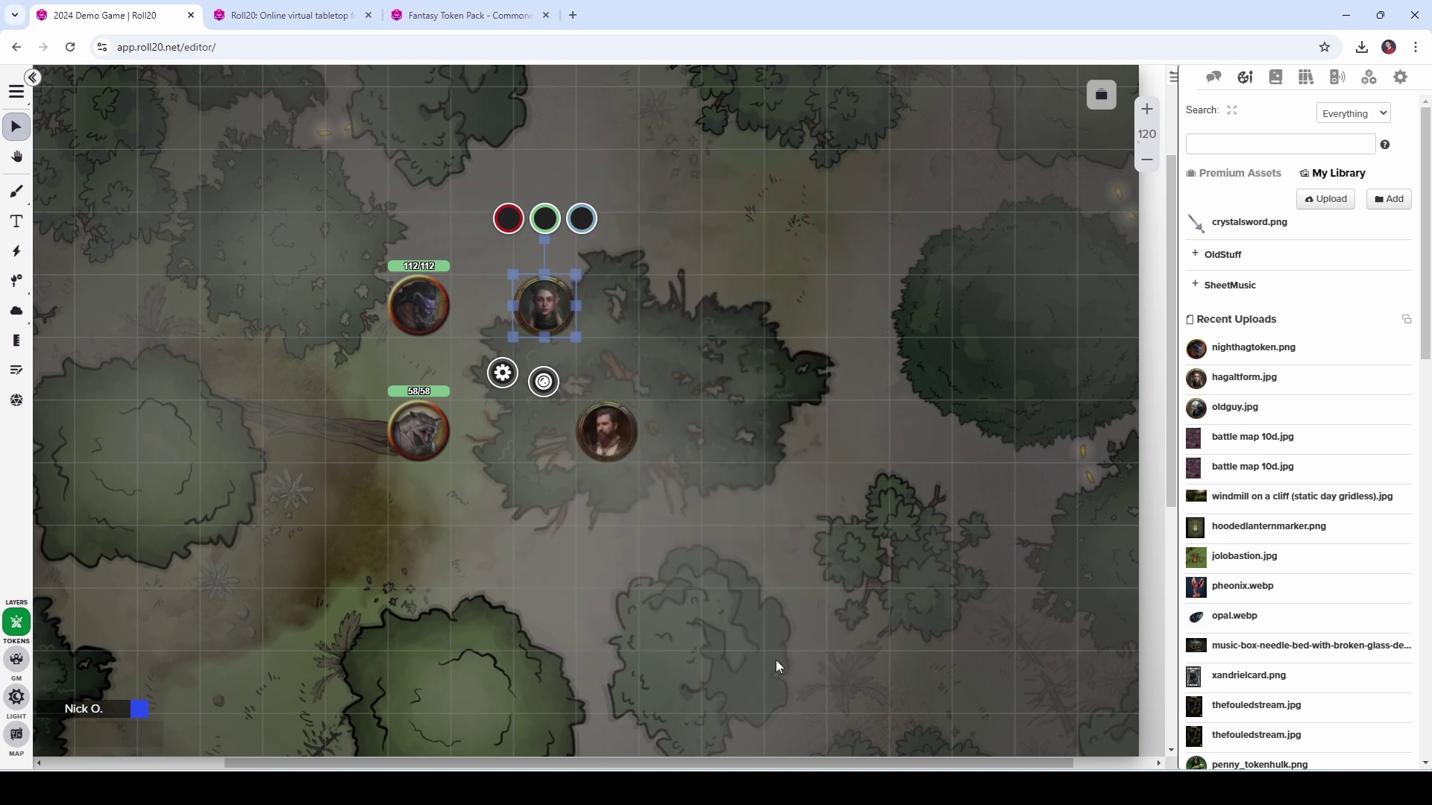
{"action": "left_click", "coordinate": [1368, 79]}
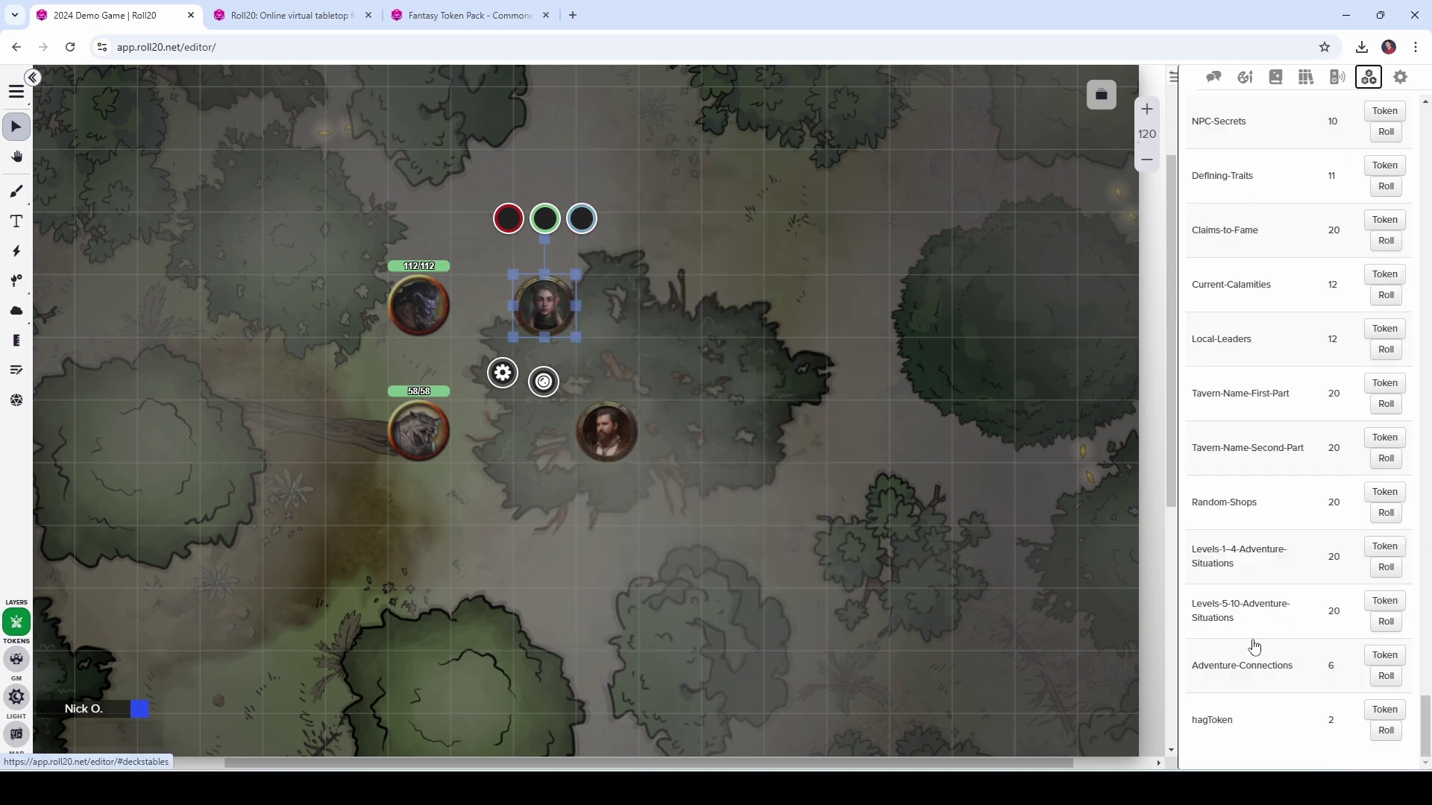
{"action": "left_click", "coordinate": [1386, 710]}
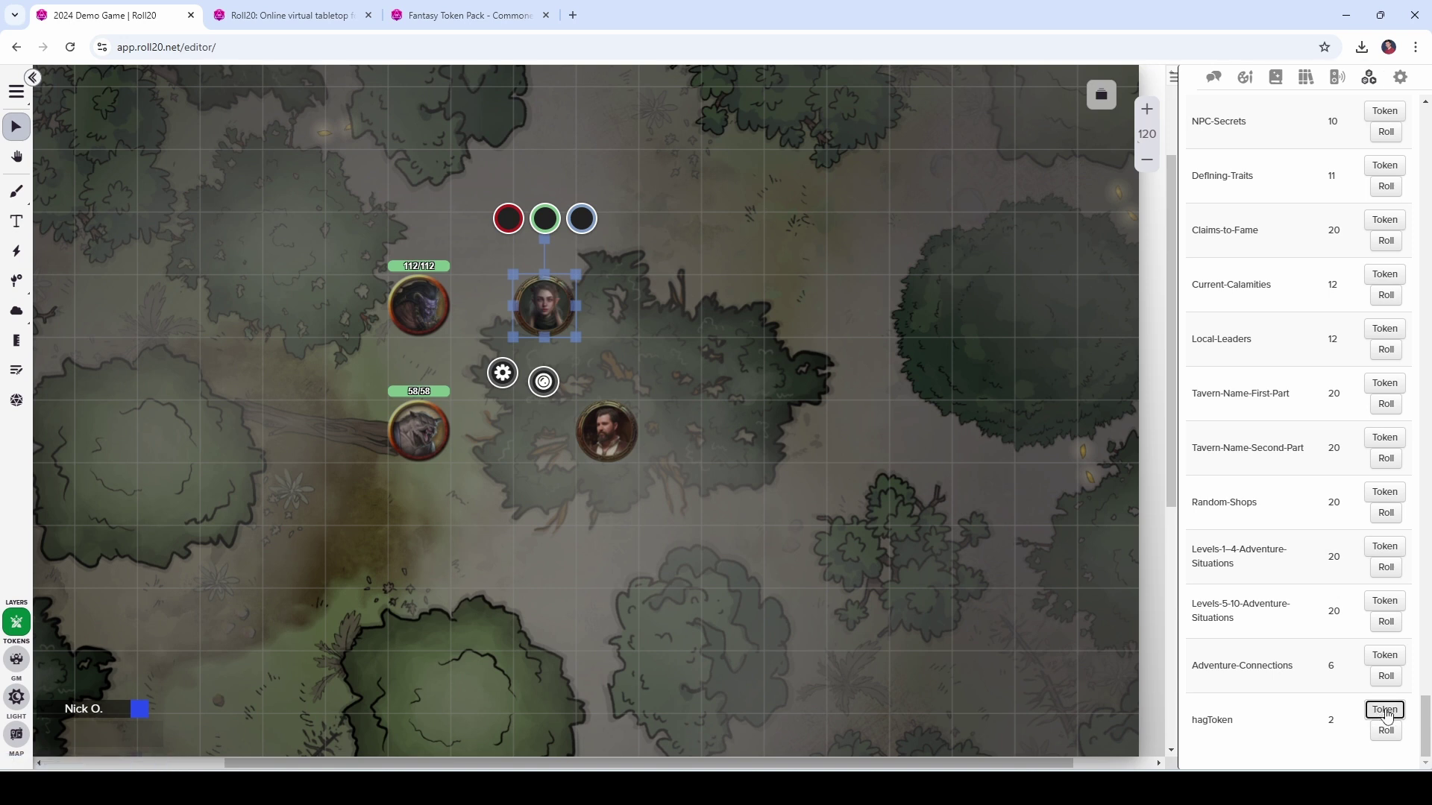
{"action": "left_click_drag", "start_coordinate": [668, 492], "coordinate": [722, 327]}
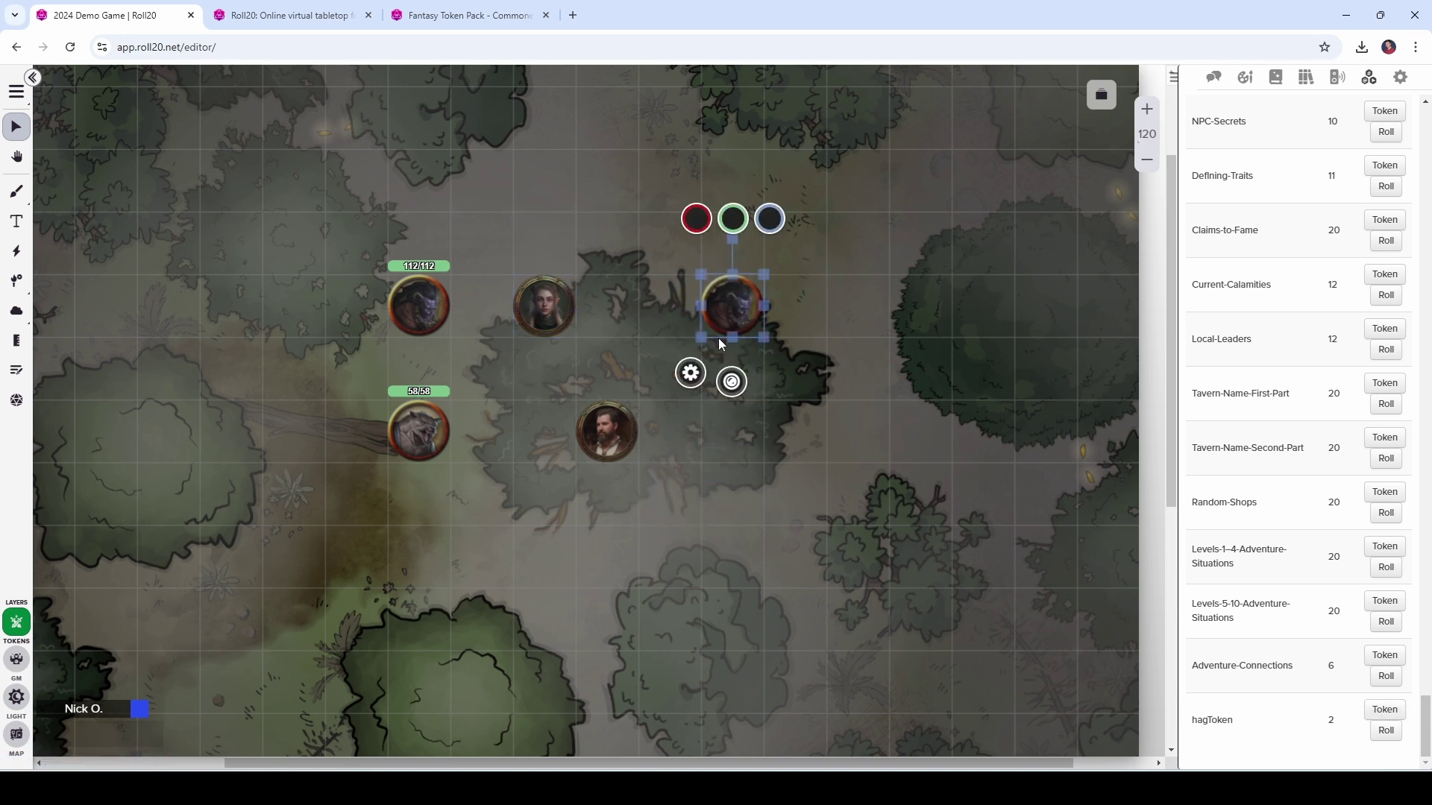
Step: Preview the hag token's elf and night hag sides, leaving the night hag side showing
{"action": "right_click", "coordinate": [727, 311]}
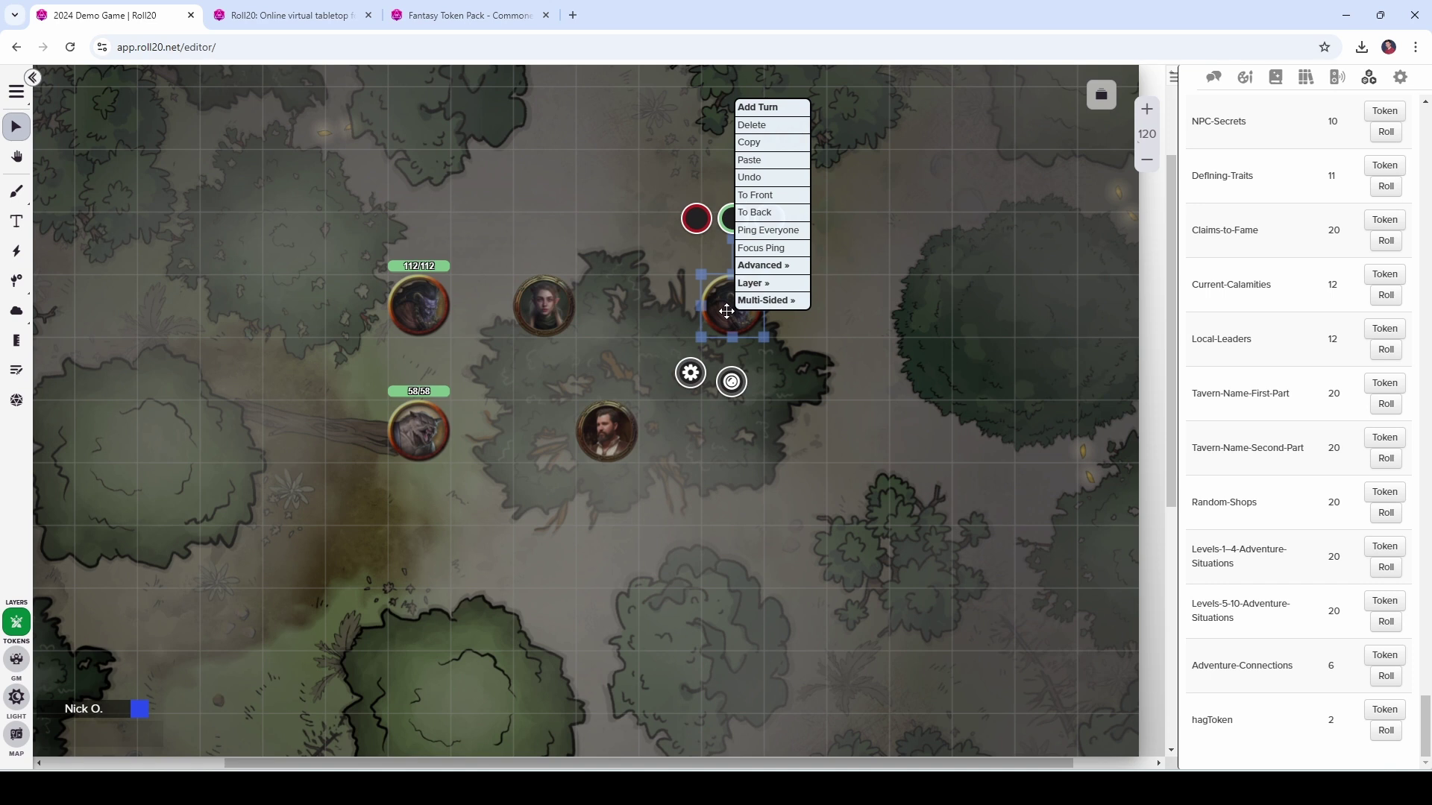
{"action": "mouse_move", "coordinate": [757, 309]}
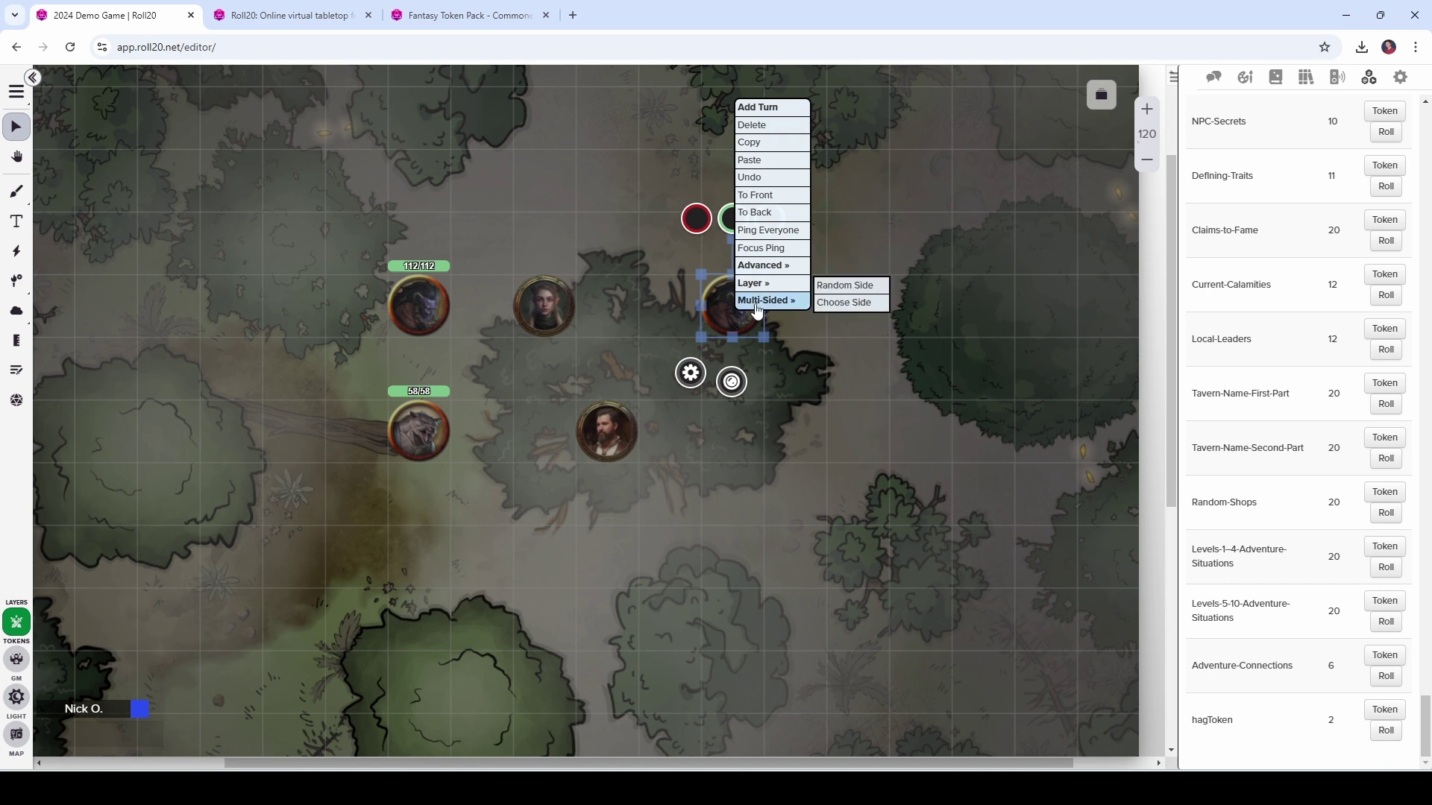
{"action": "left_click", "coordinate": [826, 303]}
{"action": "left_click", "coordinate": [786, 437]}
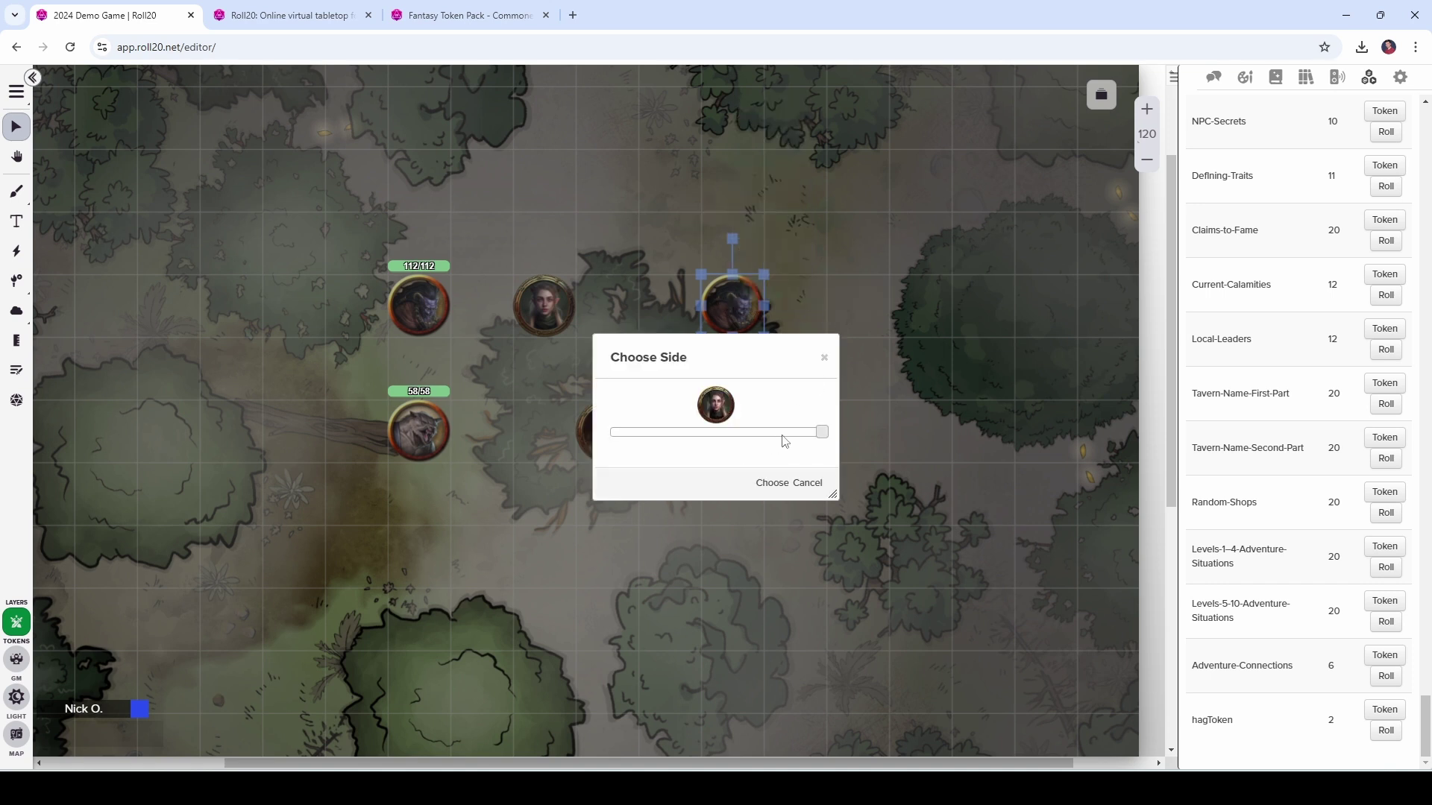
{"action": "left_click", "coordinate": [627, 437]}
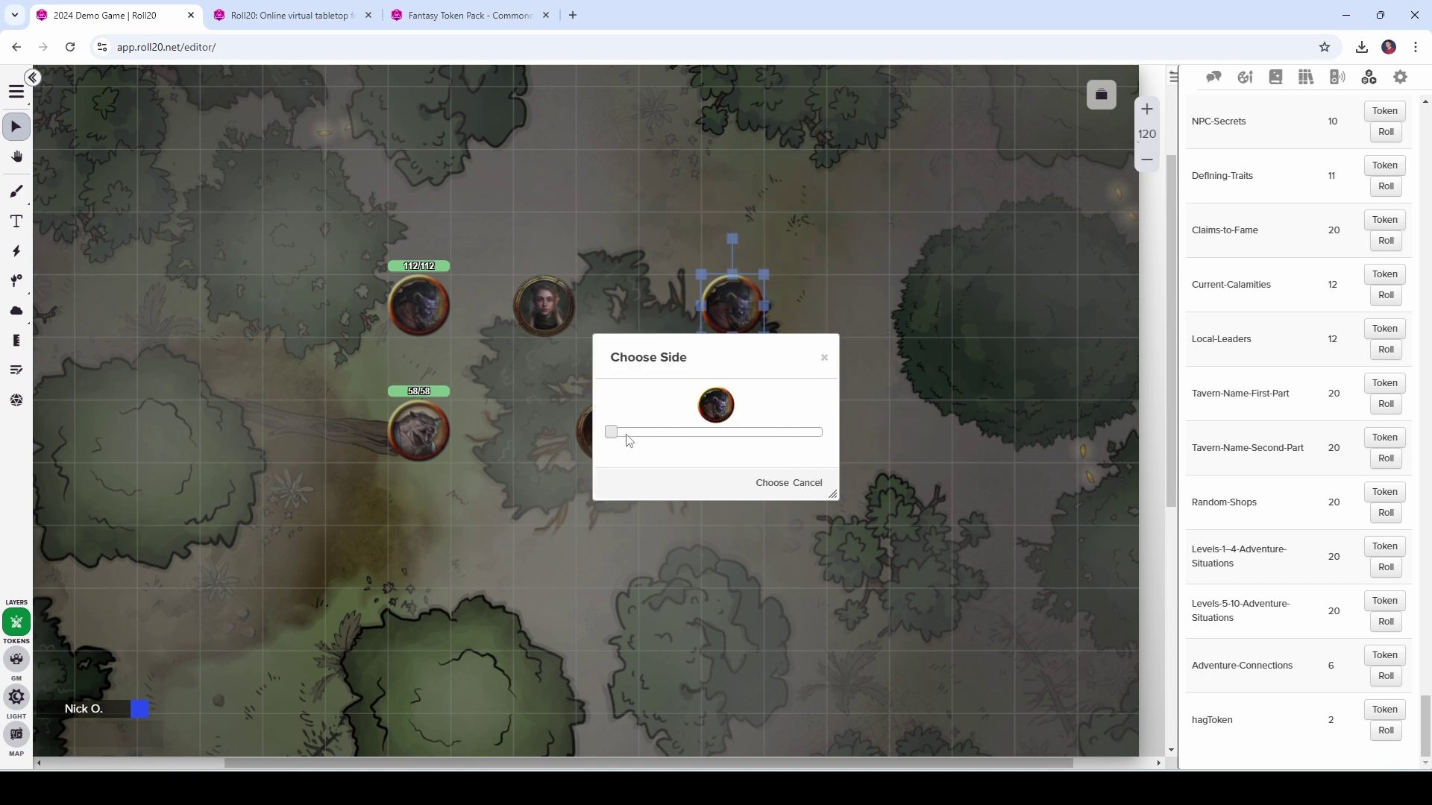
{"action": "left_click", "coordinate": [825, 359]}
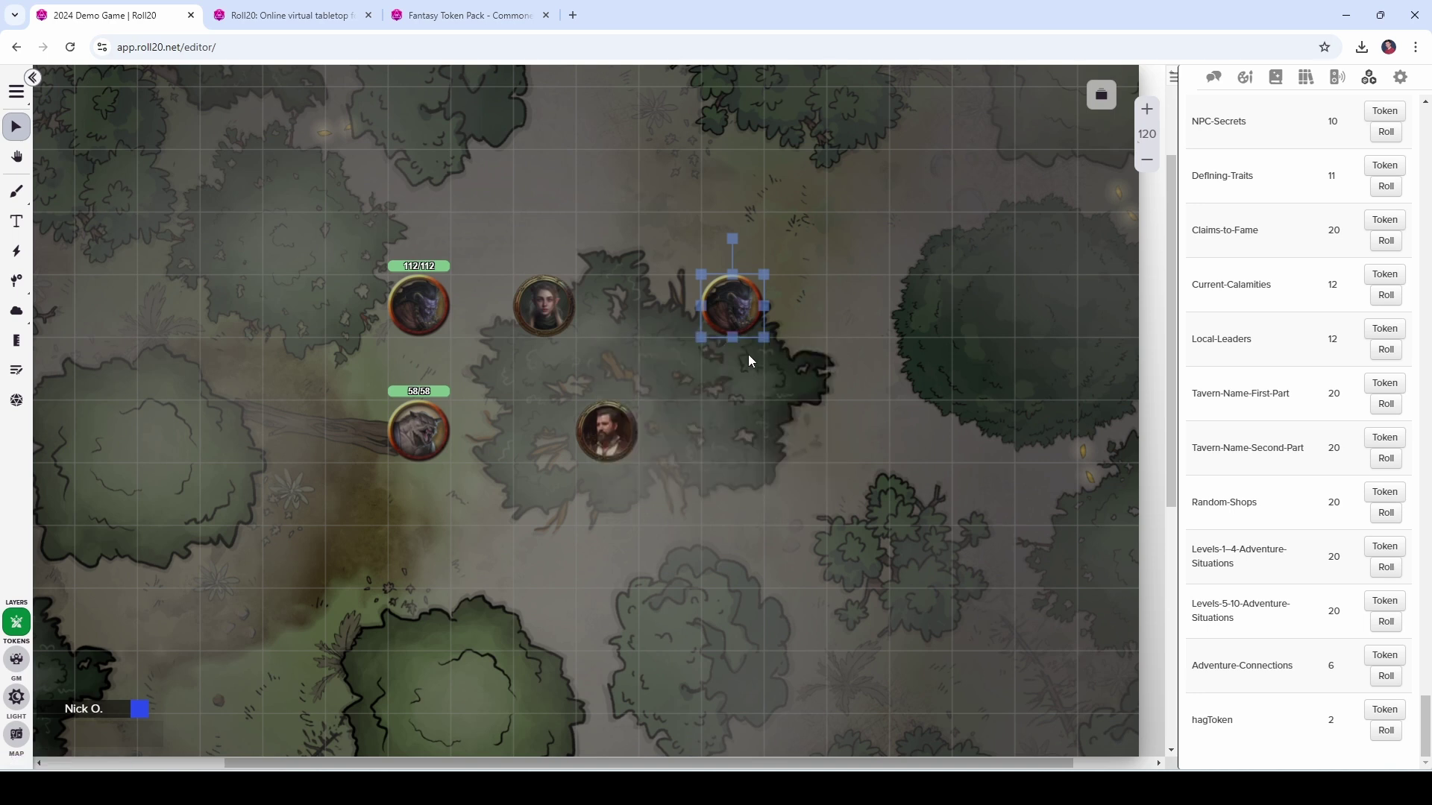
Step: Set the hag token to represent the Night Hag character
{"action": "double_click", "coordinate": [735, 313]}
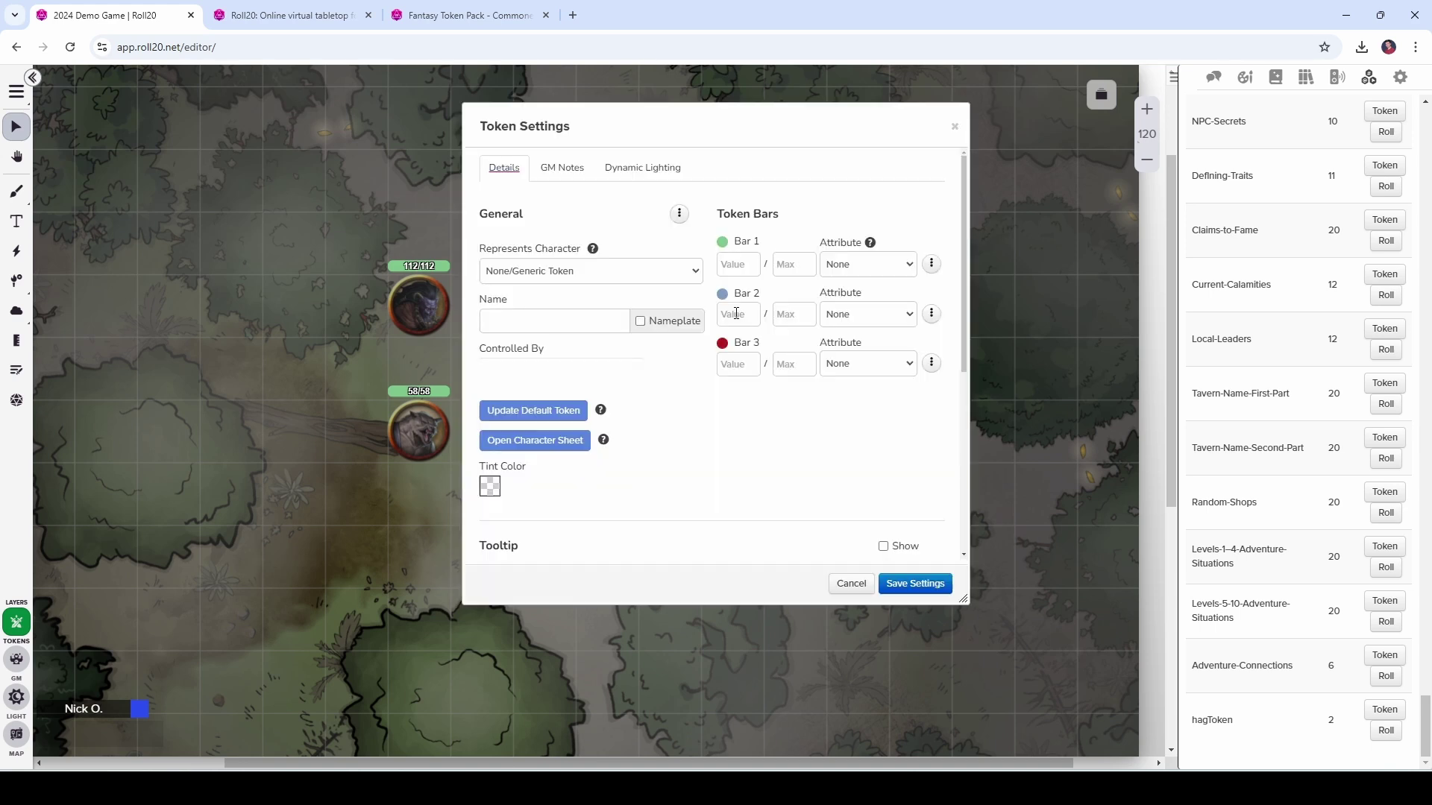
{"action": "left_click", "coordinate": [555, 274]}
{"action": "type", "text": "night"}
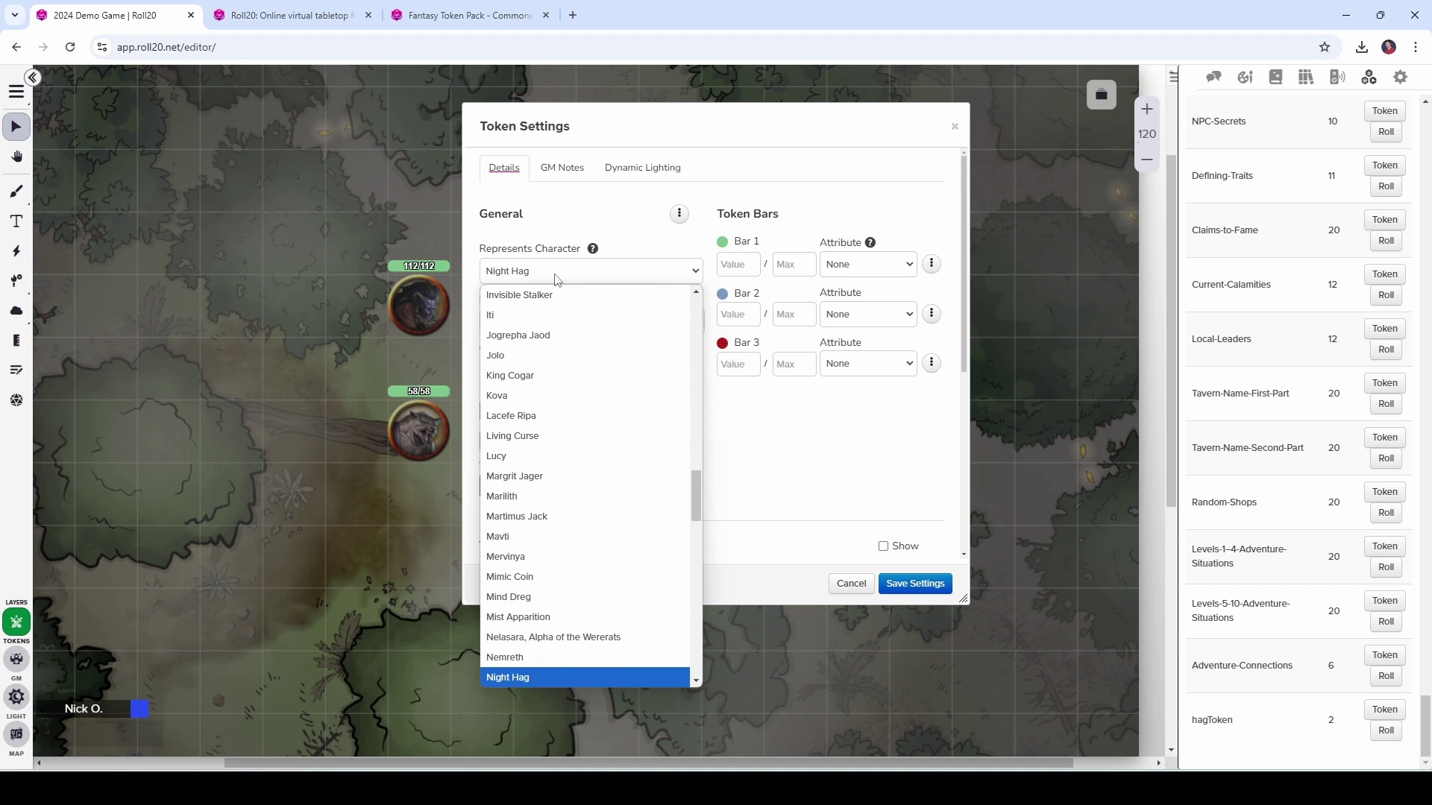
{"action": "left_click", "coordinate": [522, 659]}
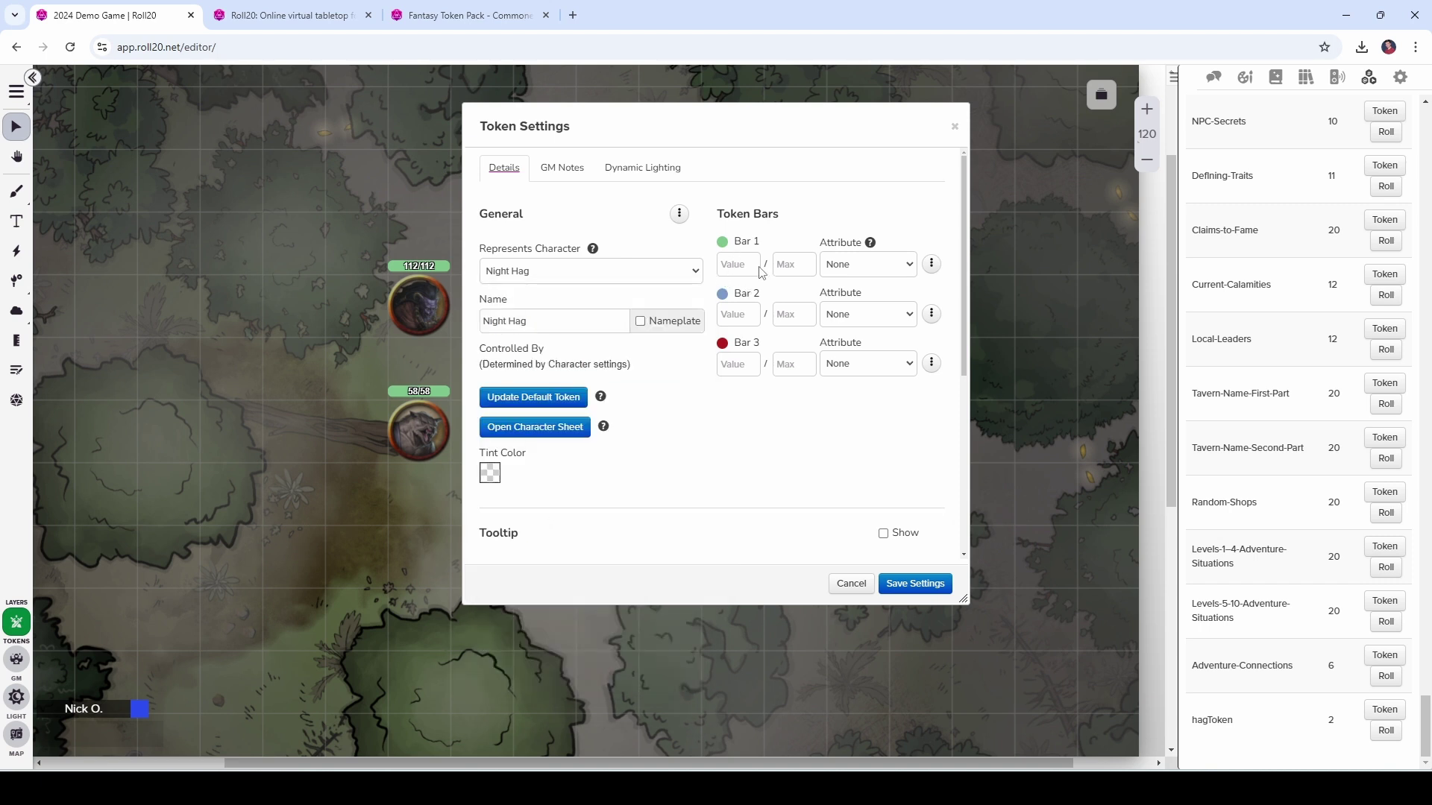
Step: Link Bar 1 to hp and Bar 2 to npc_ac, then save the token settings
{"action": "left_click", "coordinate": [881, 273]}
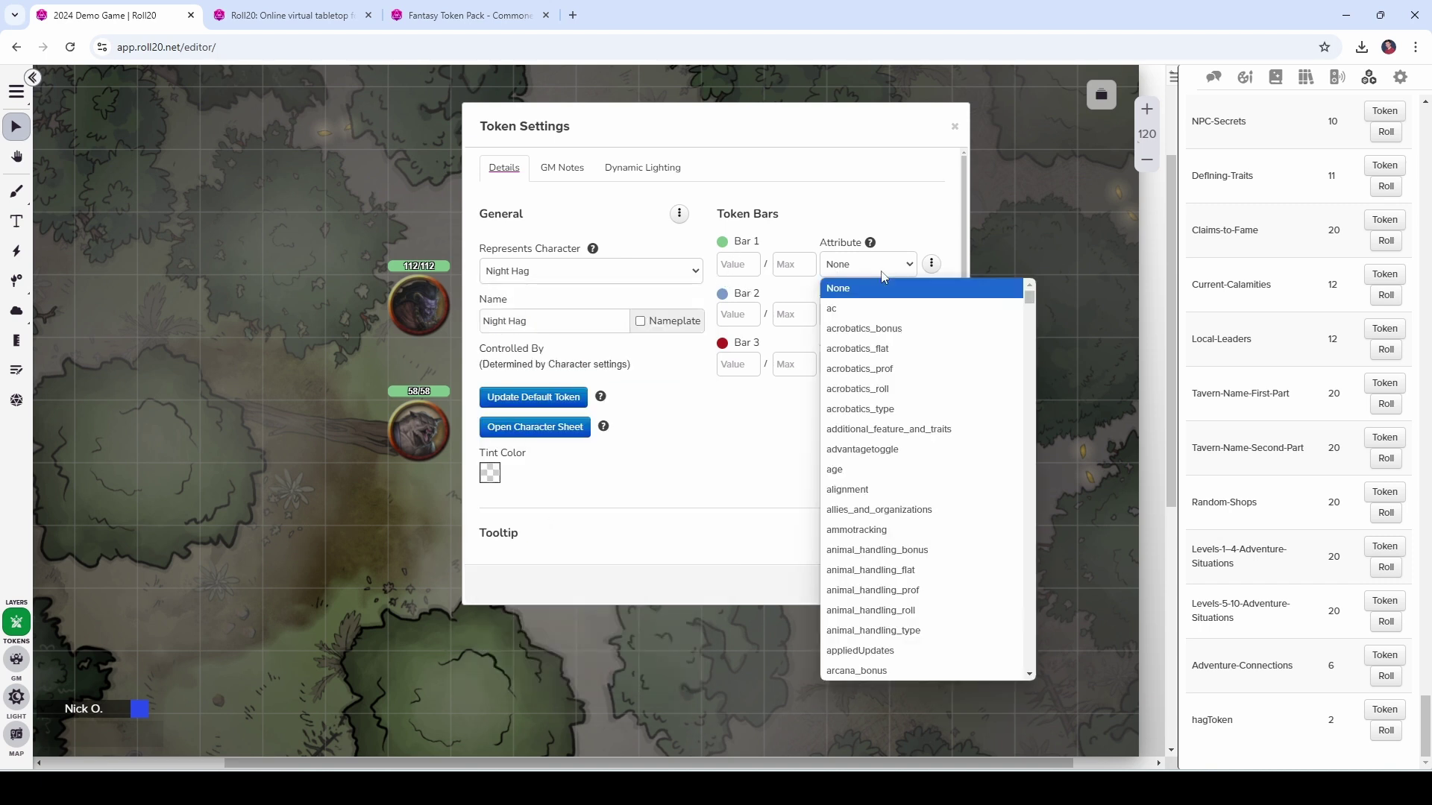
{"action": "type", "text": "hp"}
{"action": "scroll", "coordinate": [895, 471], "scroll_direction": "down", "scroll_amount": 1}
{"action": "left_click", "coordinate": [858, 613]}
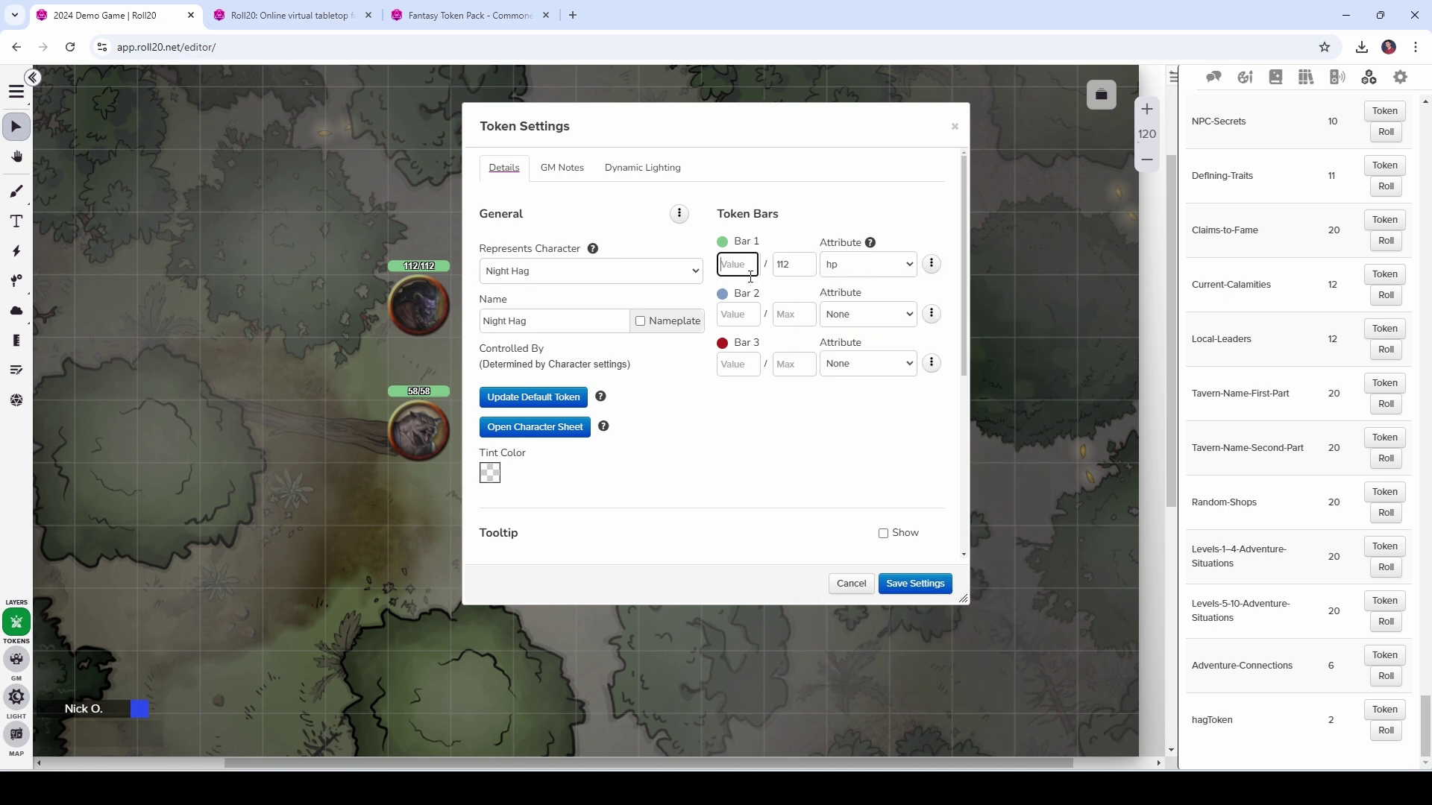
{"action": "left_click", "coordinate": [869, 314]}
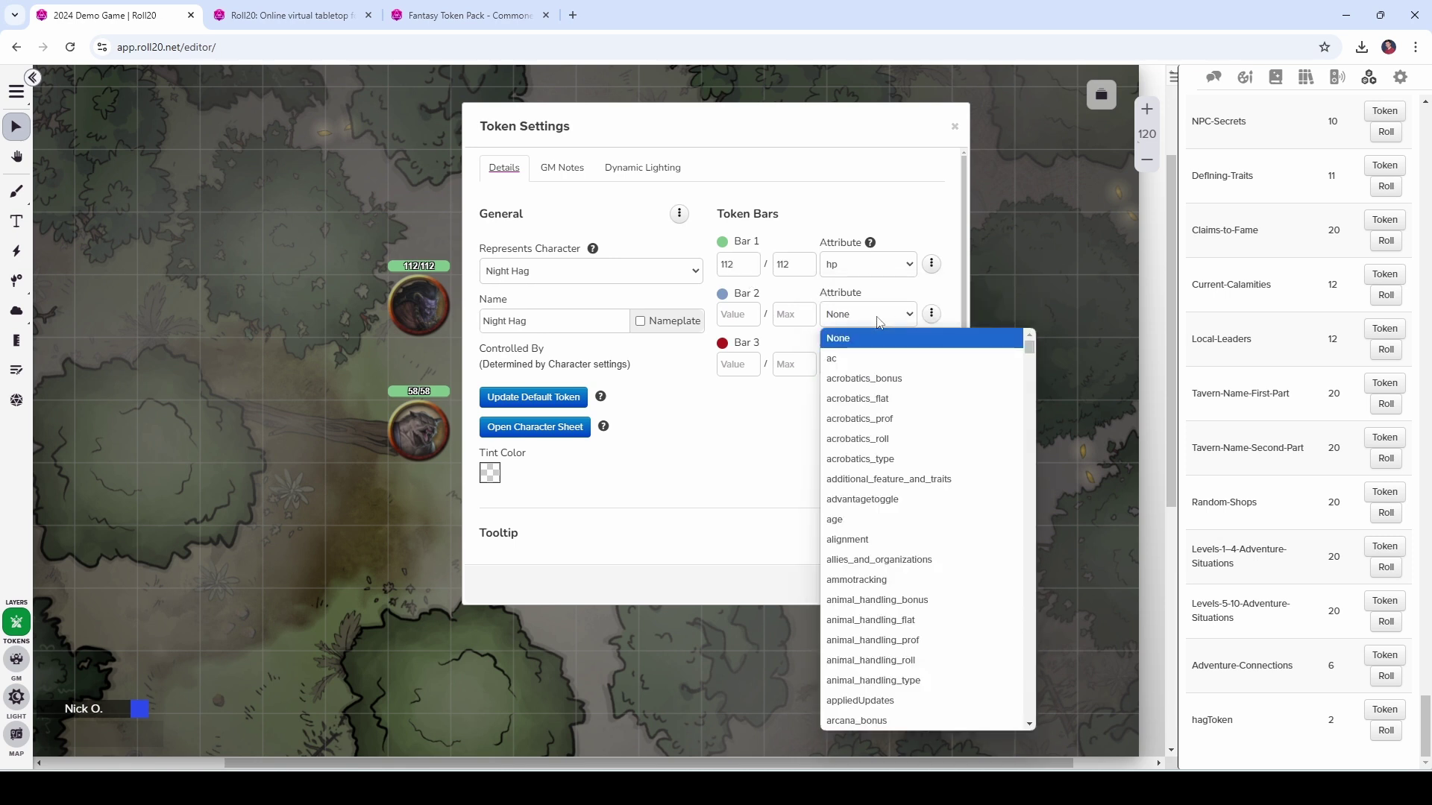
{"action": "key", "text": "n"}
{"action": "key", "text": "p"}
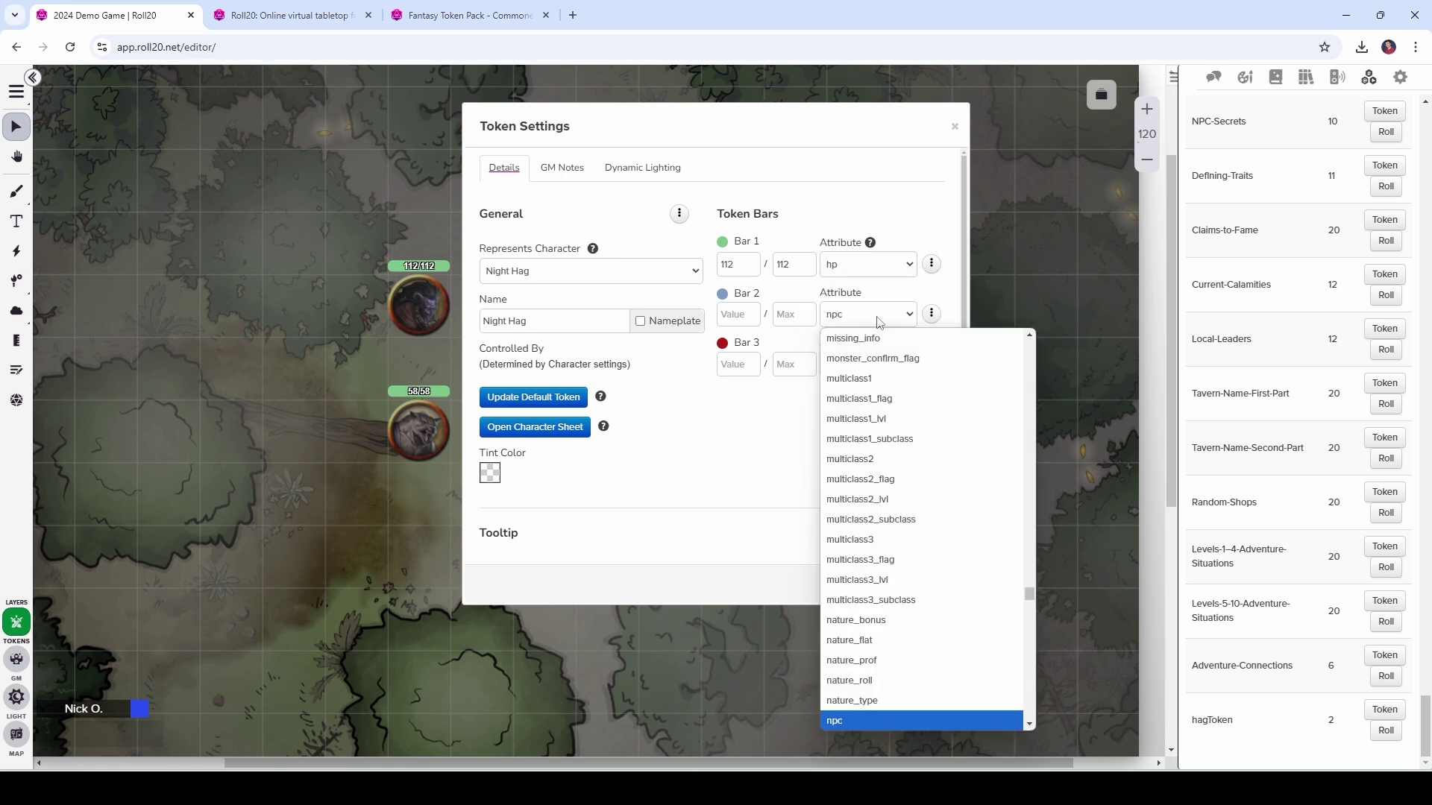
{"action": "scroll", "coordinate": [872, 501], "scroll_direction": "down", "scroll_amount": 2}
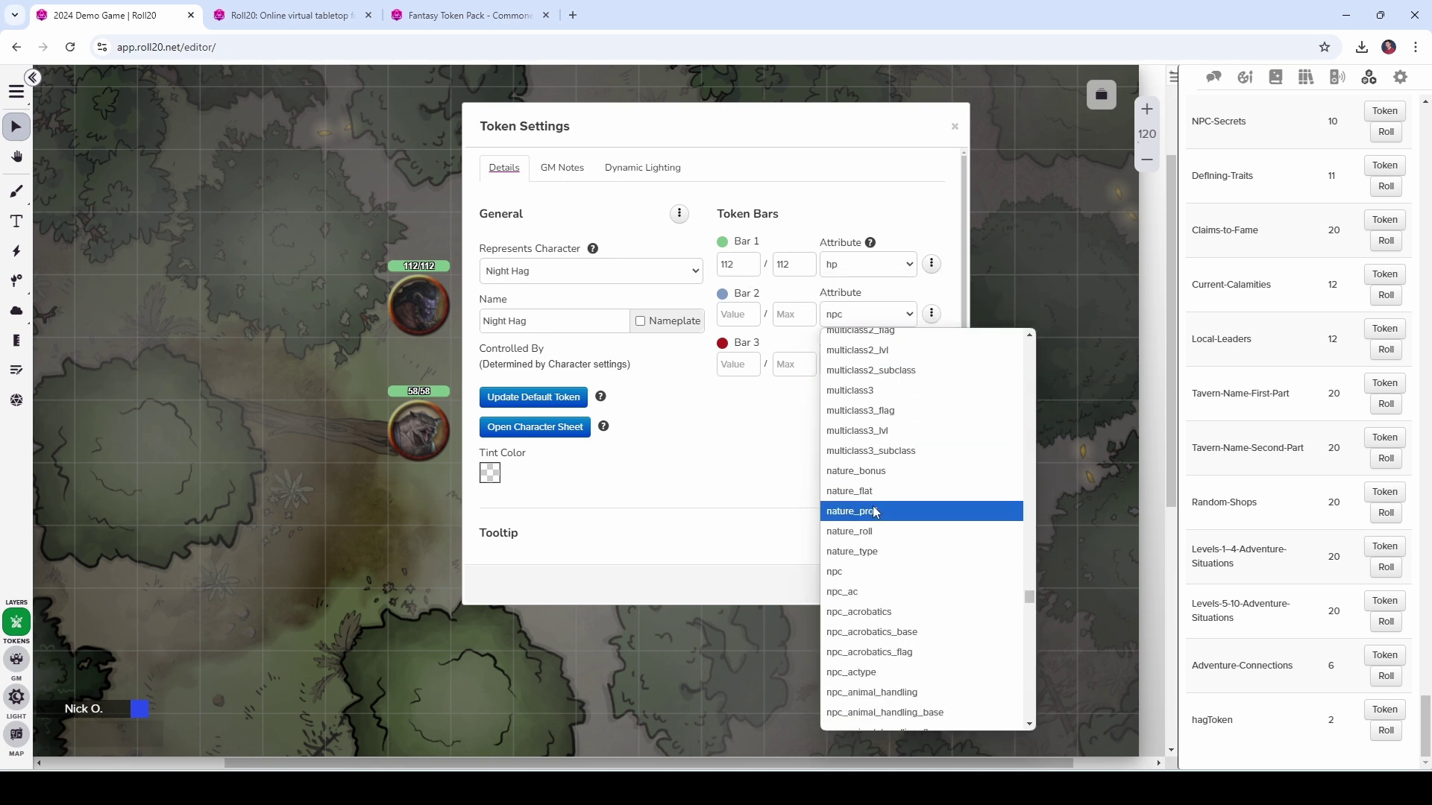
{"action": "left_click", "coordinate": [861, 591]}
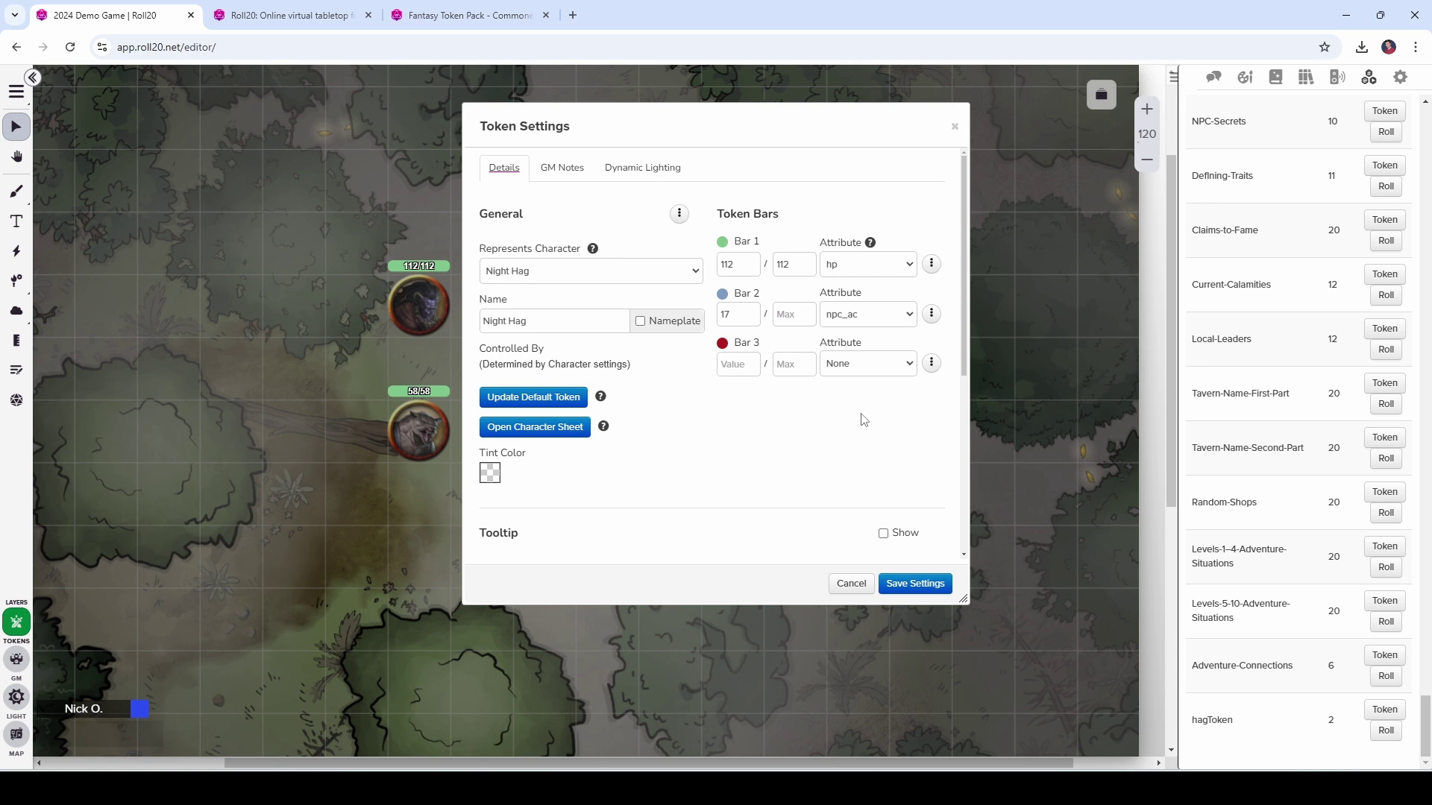
{"action": "left_click", "coordinate": [922, 589]}
{"action": "left_click", "coordinate": [824, 513]}
Step: Switch the hag token to its commoner side through Multi-Sided > Choose Side
{"action": "left_click", "coordinate": [733, 312]}
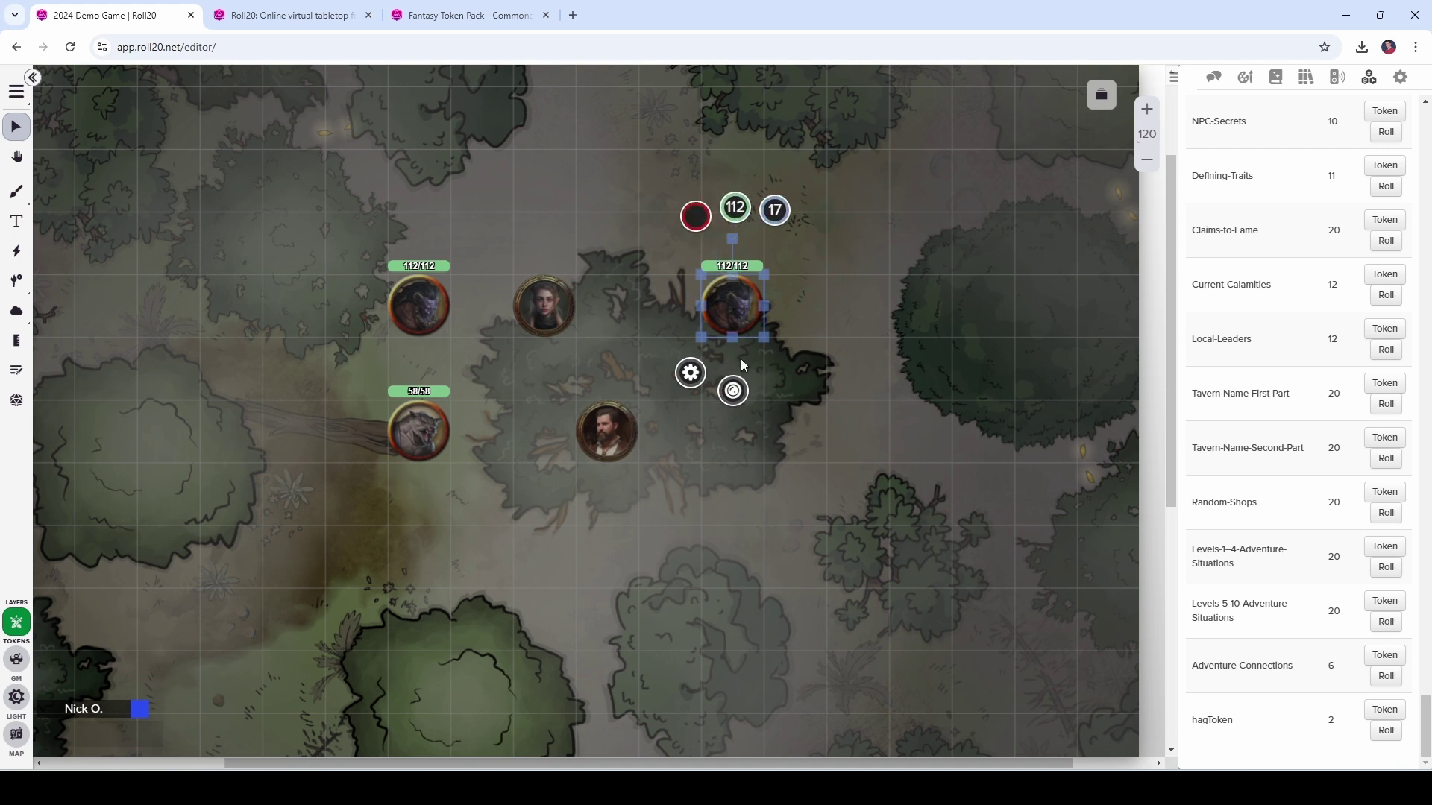
{"action": "right_click", "coordinate": [739, 298]}
{"action": "mouse_move", "coordinate": [791, 276]}
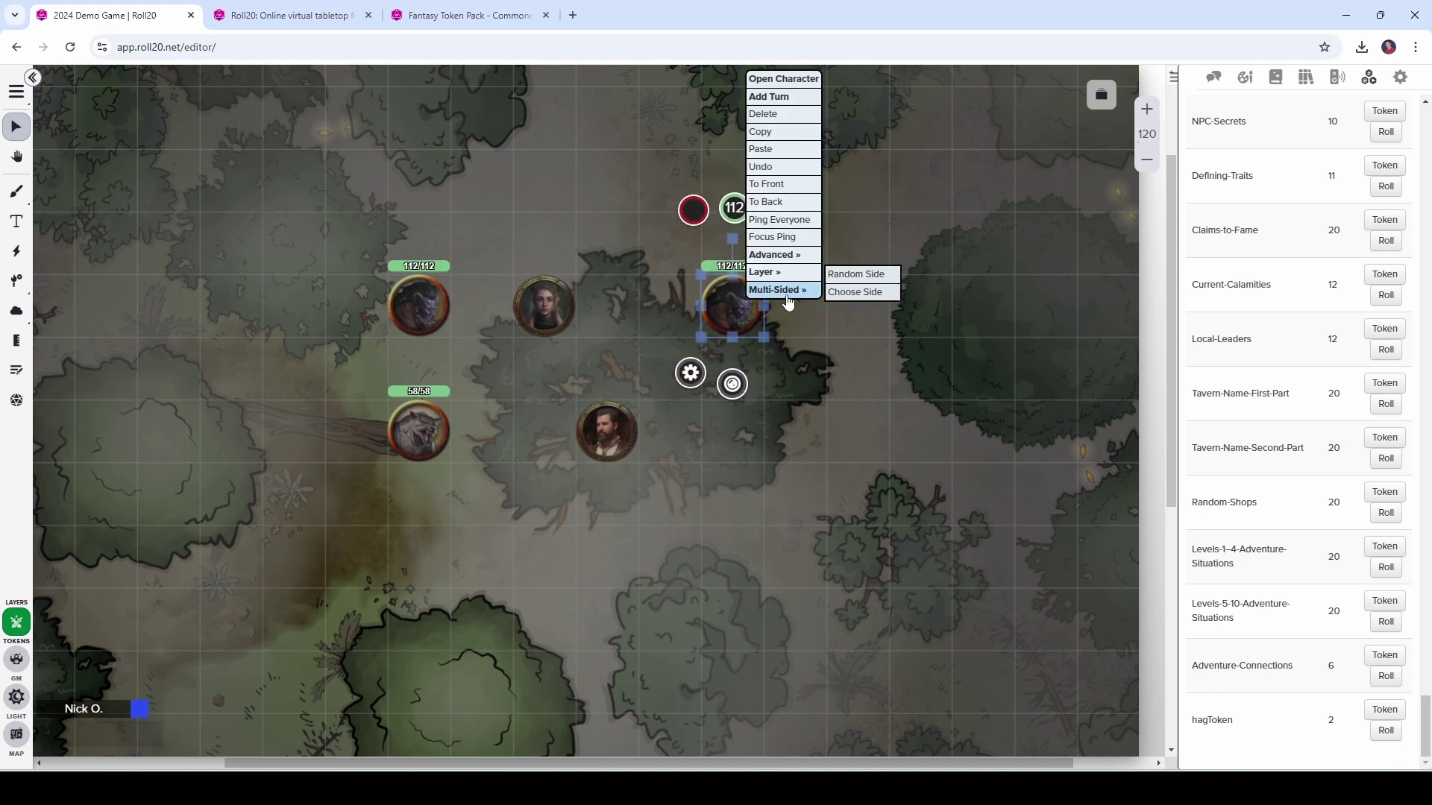
{"action": "left_click", "coordinate": [838, 292]}
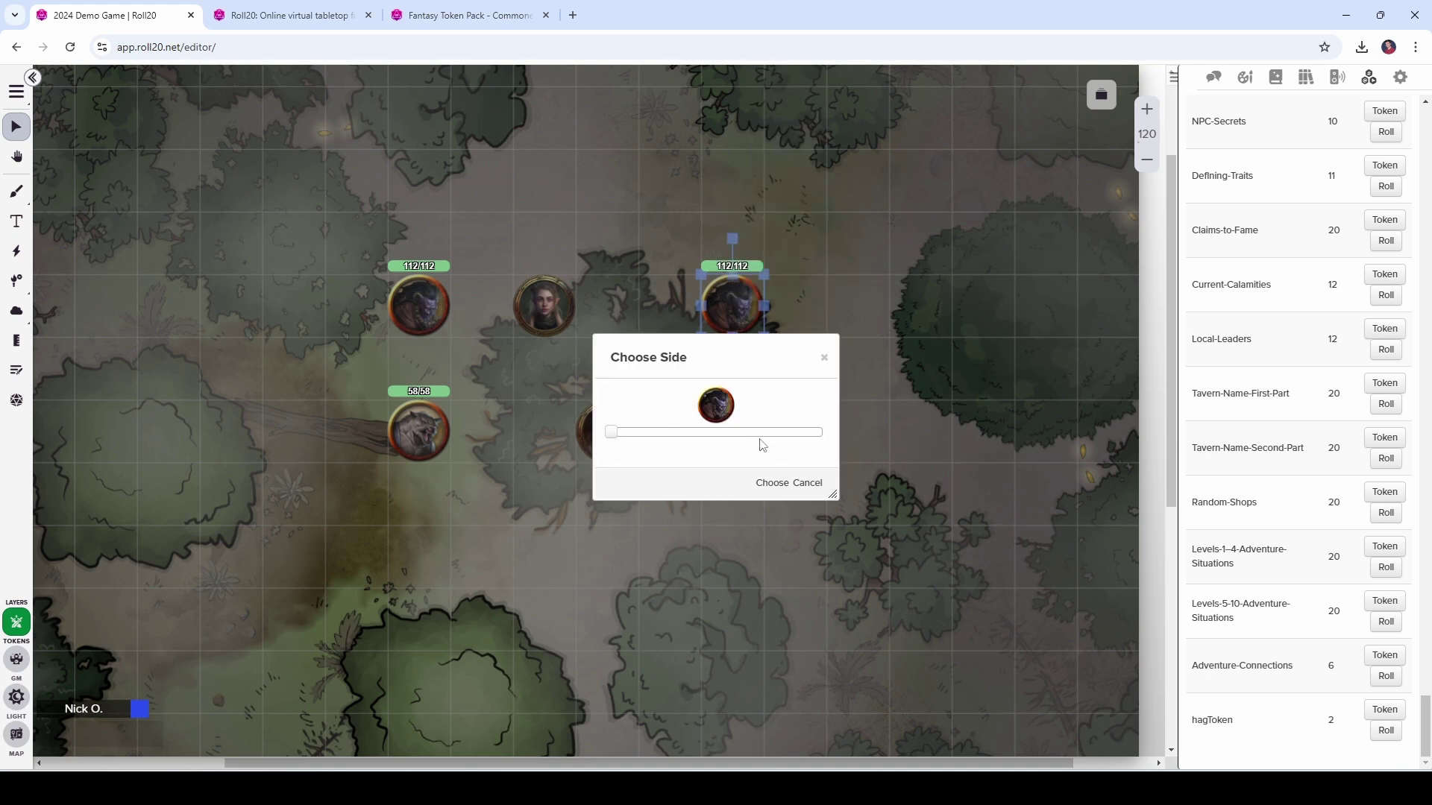
{"action": "left_click", "coordinate": [786, 432]}
{"action": "left_click", "coordinate": [772, 484]}
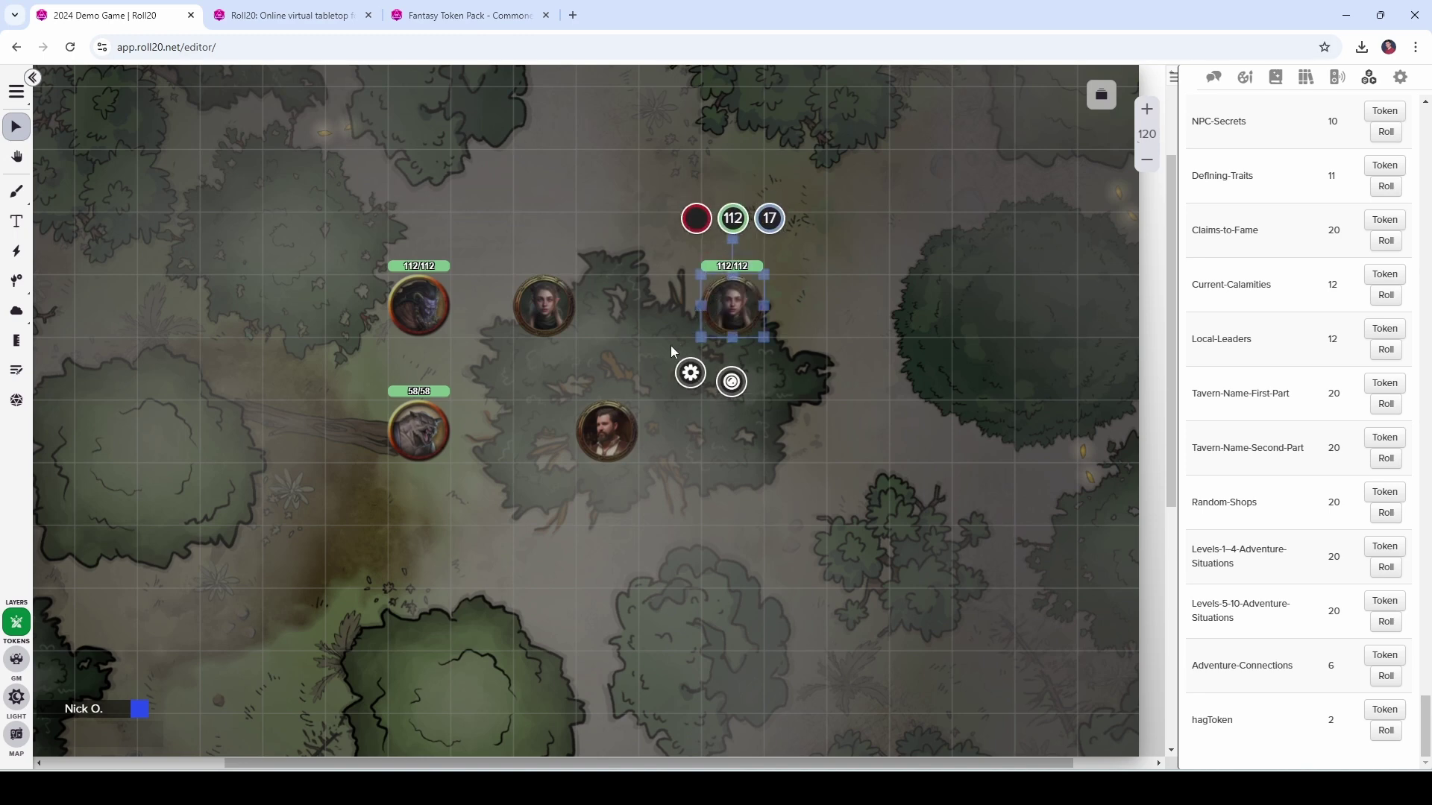
Step: Look over the Night Hag character sheet, then bring up the Journal character list
{"action": "double_click", "coordinate": [736, 305]}
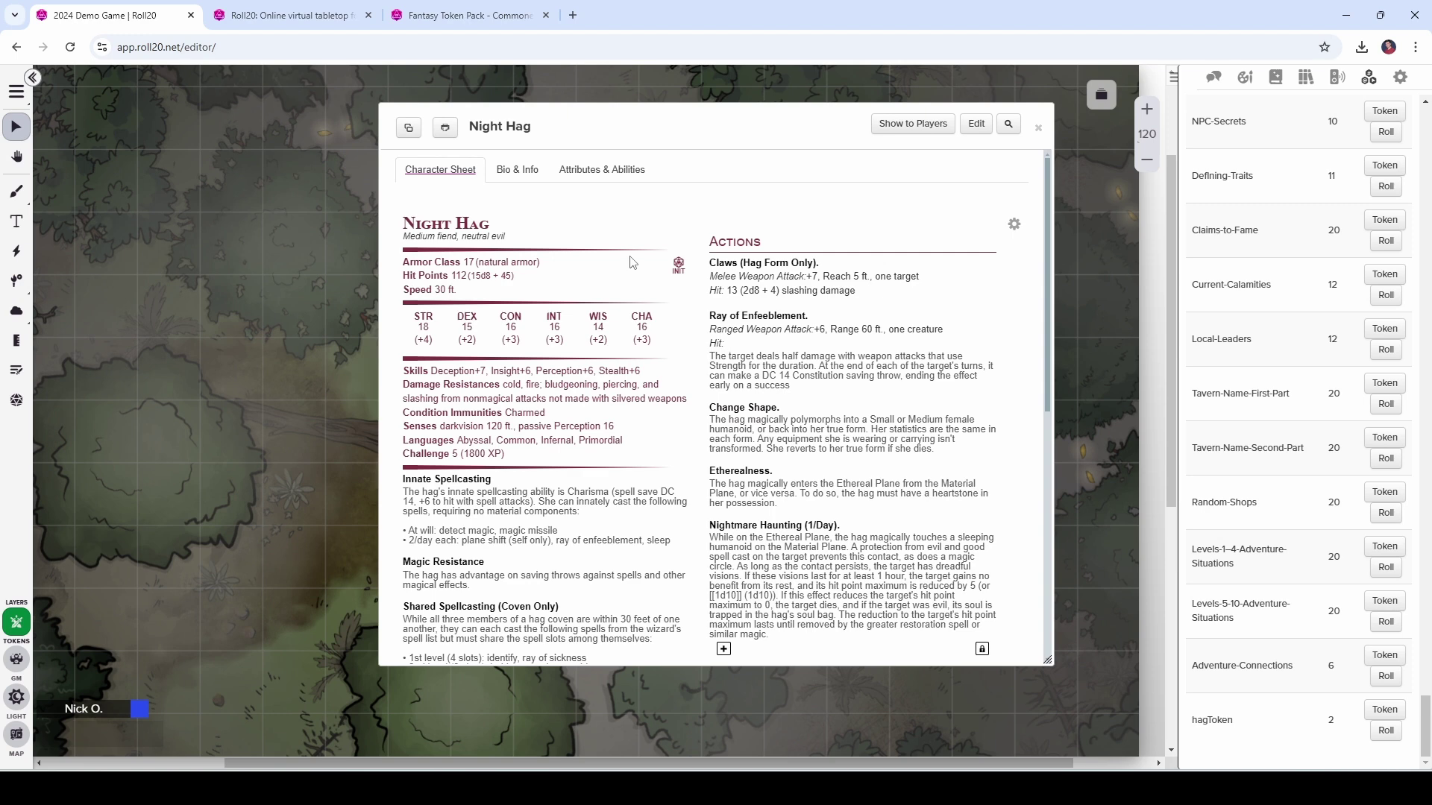
{"action": "left_click", "coordinate": [1039, 129]}
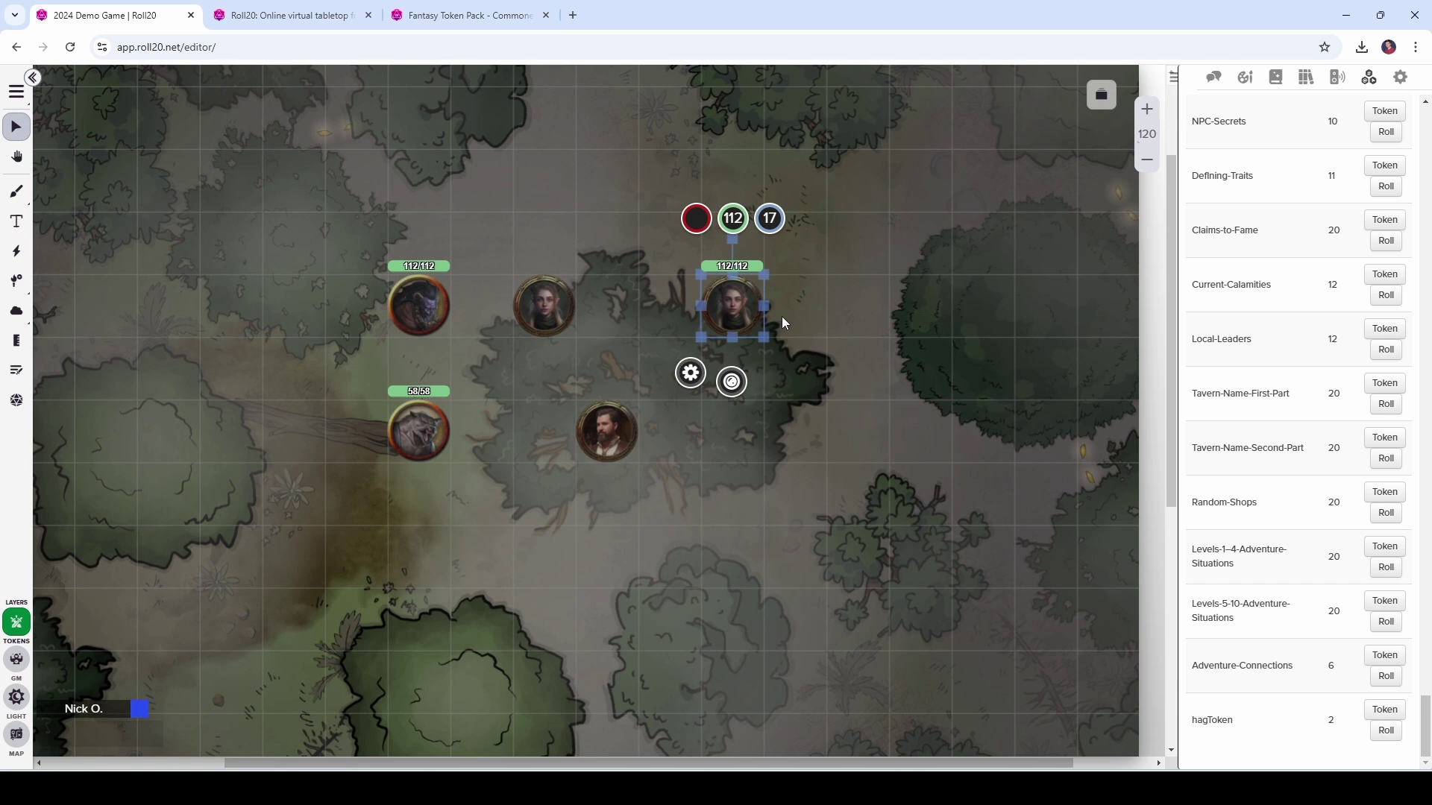
{"action": "left_click", "coordinate": [782, 319]}
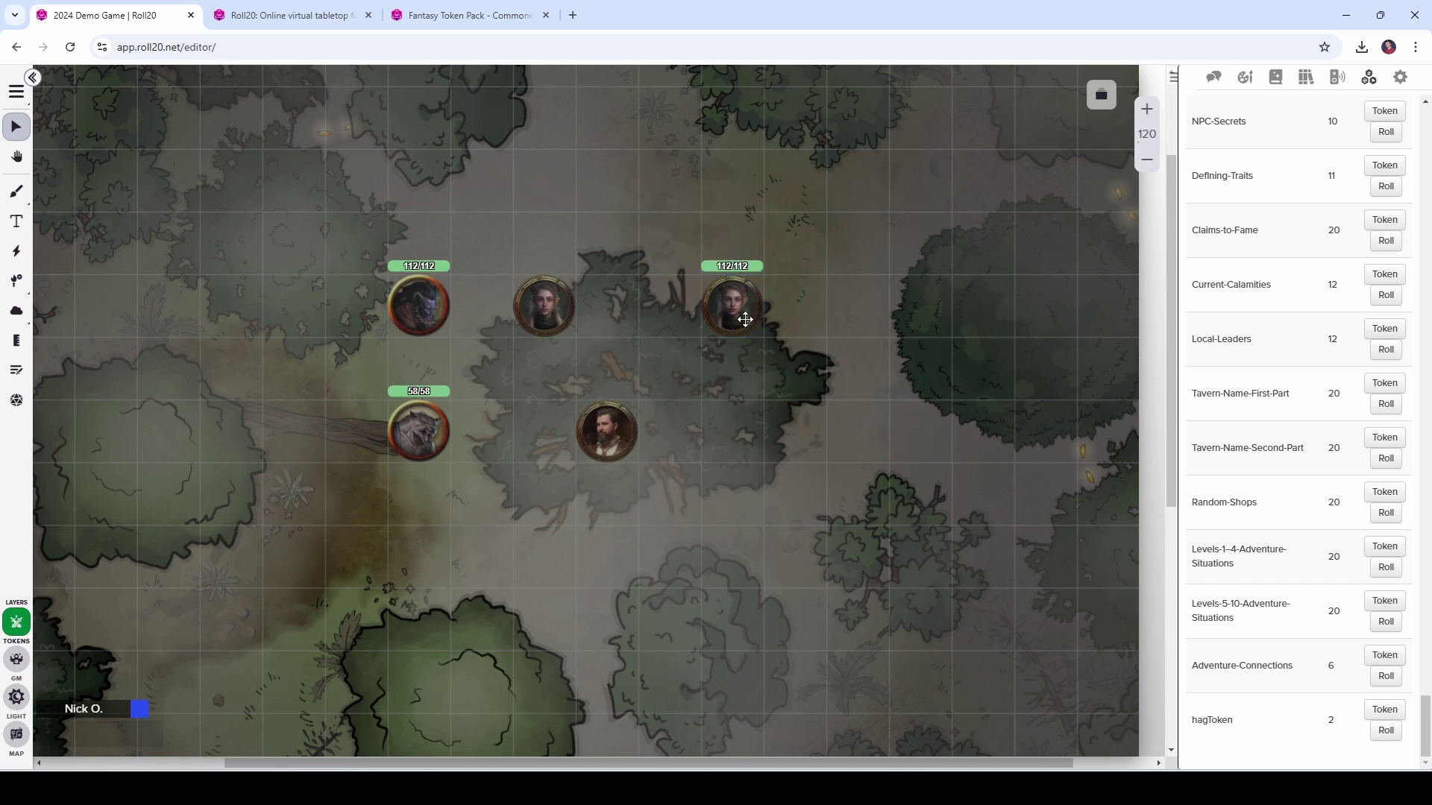
{"action": "left_click", "coordinate": [745, 319]}
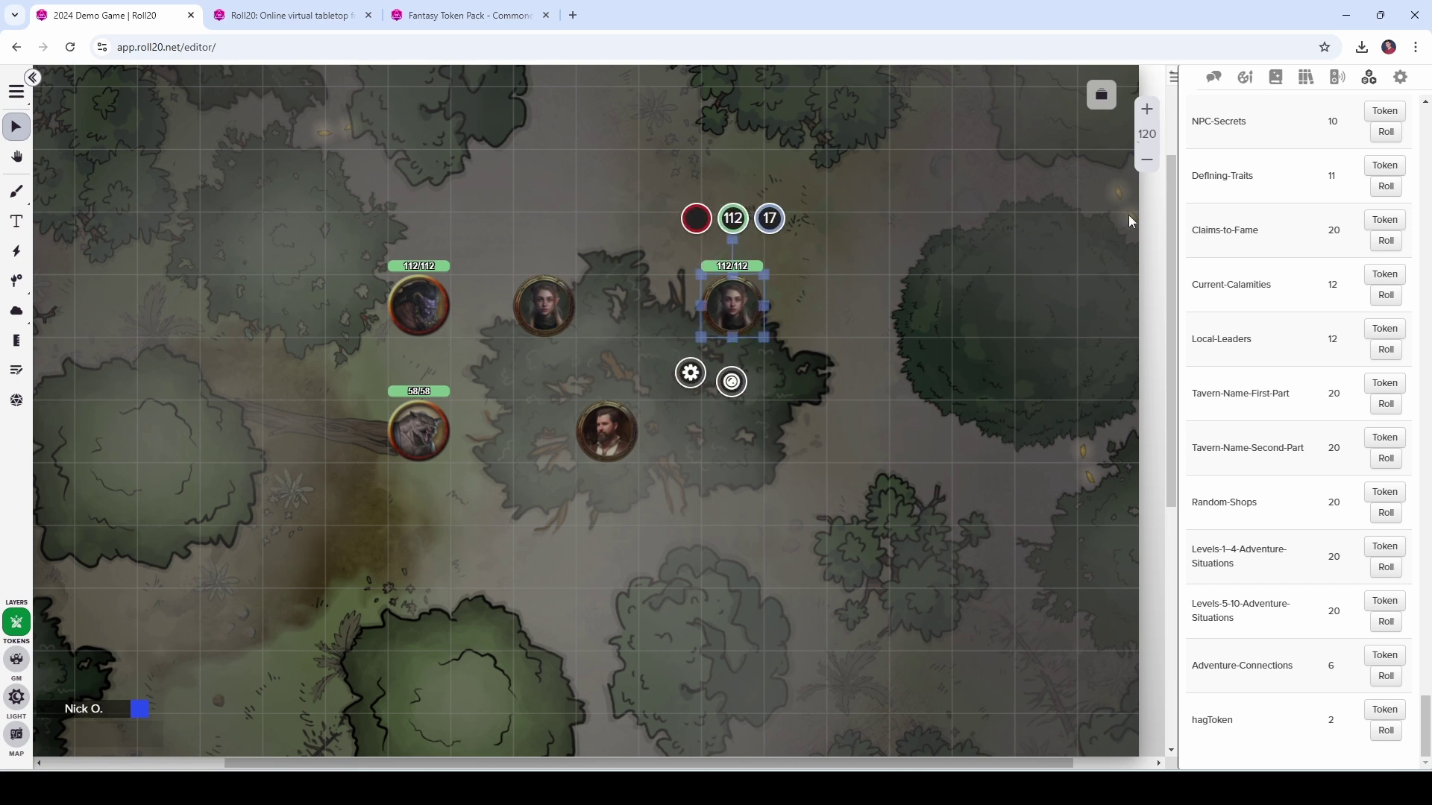
{"action": "left_click", "coordinate": [1277, 82]}
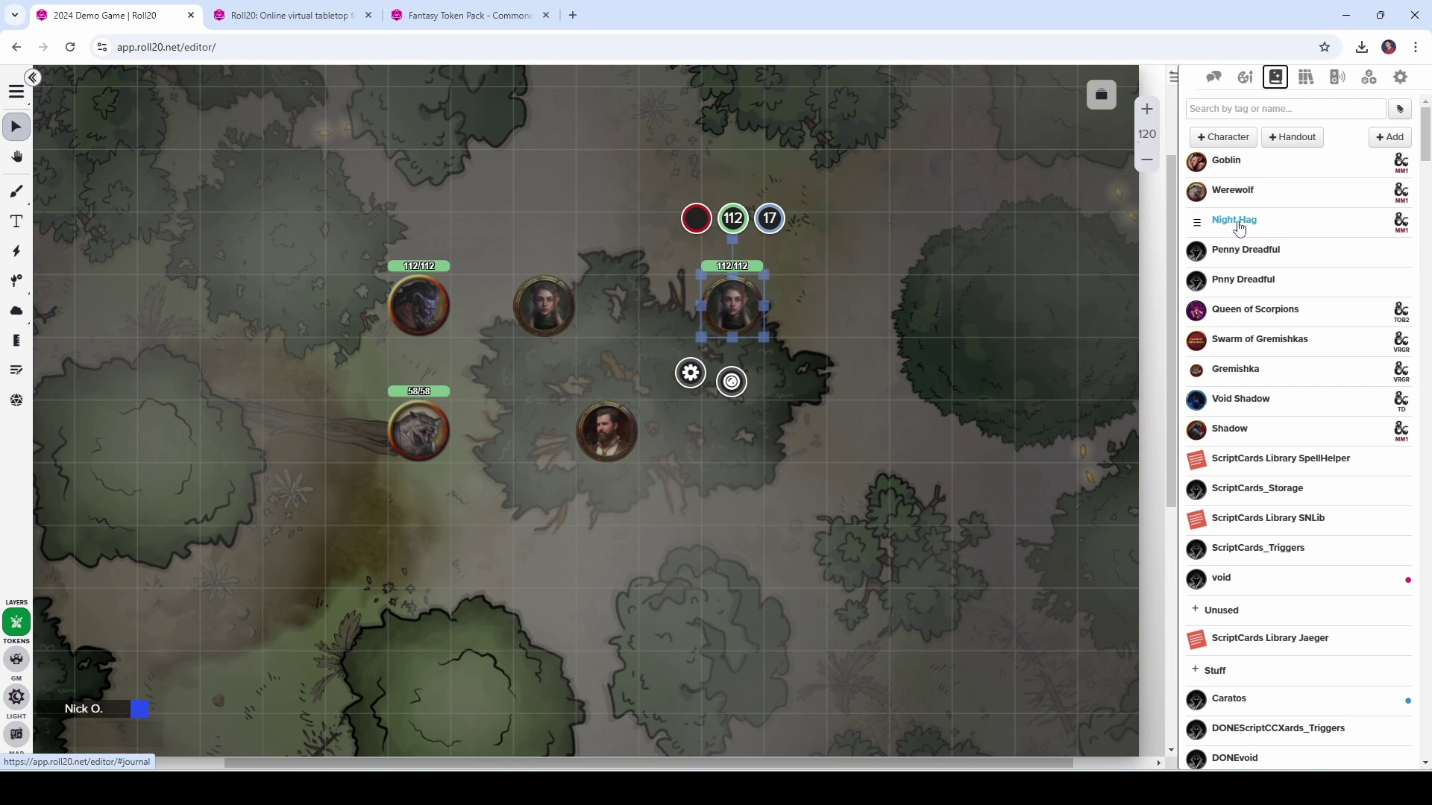
Step: Drag another Night Hag token from the Journal onto the map
{"action": "left_click_drag", "start_coordinate": [1240, 226], "coordinate": [855, 294]}
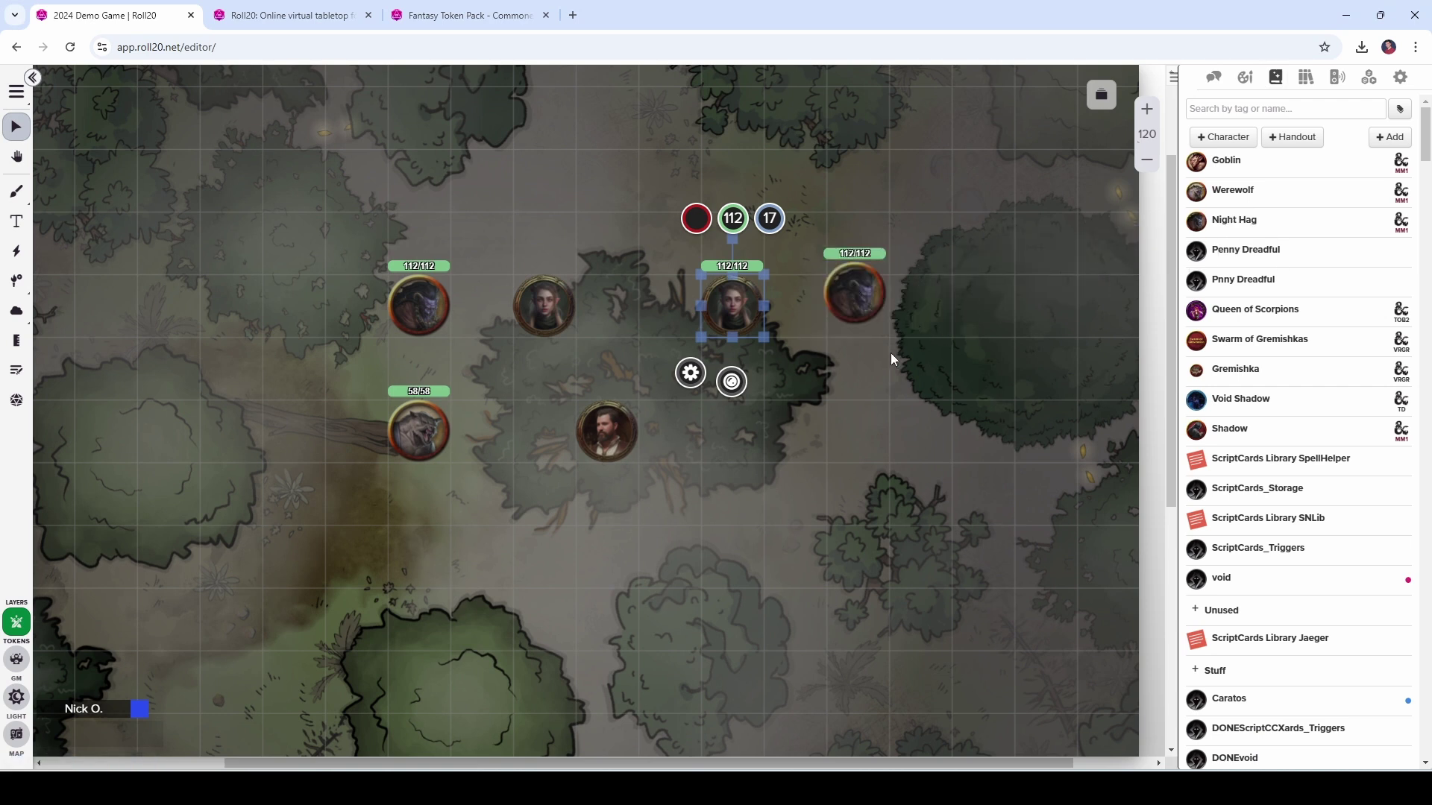
{"action": "left_click", "coordinate": [855, 302]}
{"action": "right_click", "coordinate": [858, 306]}
{"action": "mouse_move", "coordinate": [884, 308]}
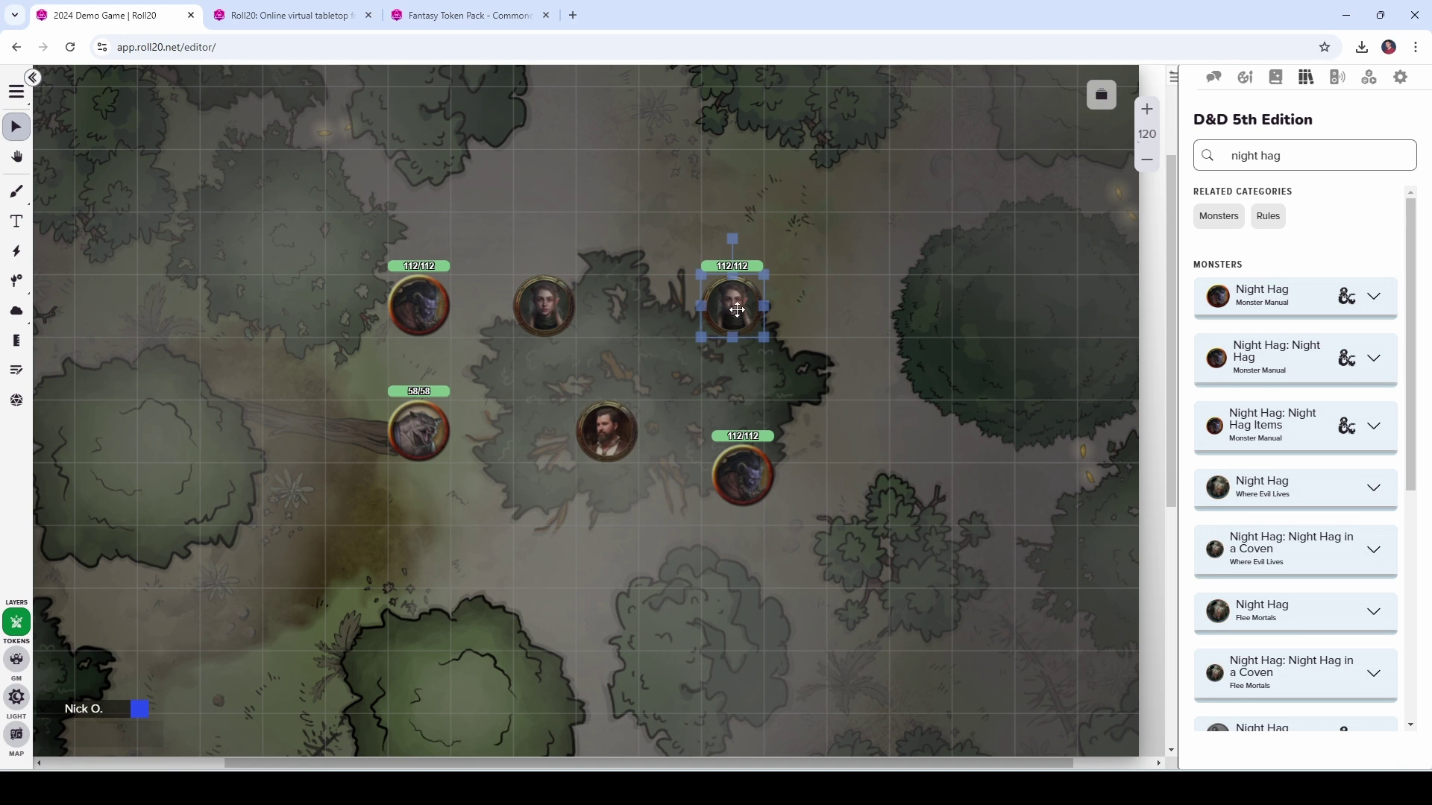
Step: Make the commoner-sided hag token the Night Hag's default token and save its settings
{"action": "double_click", "coordinate": [737, 310]}
{"action": "left_click", "coordinate": [556, 403]}
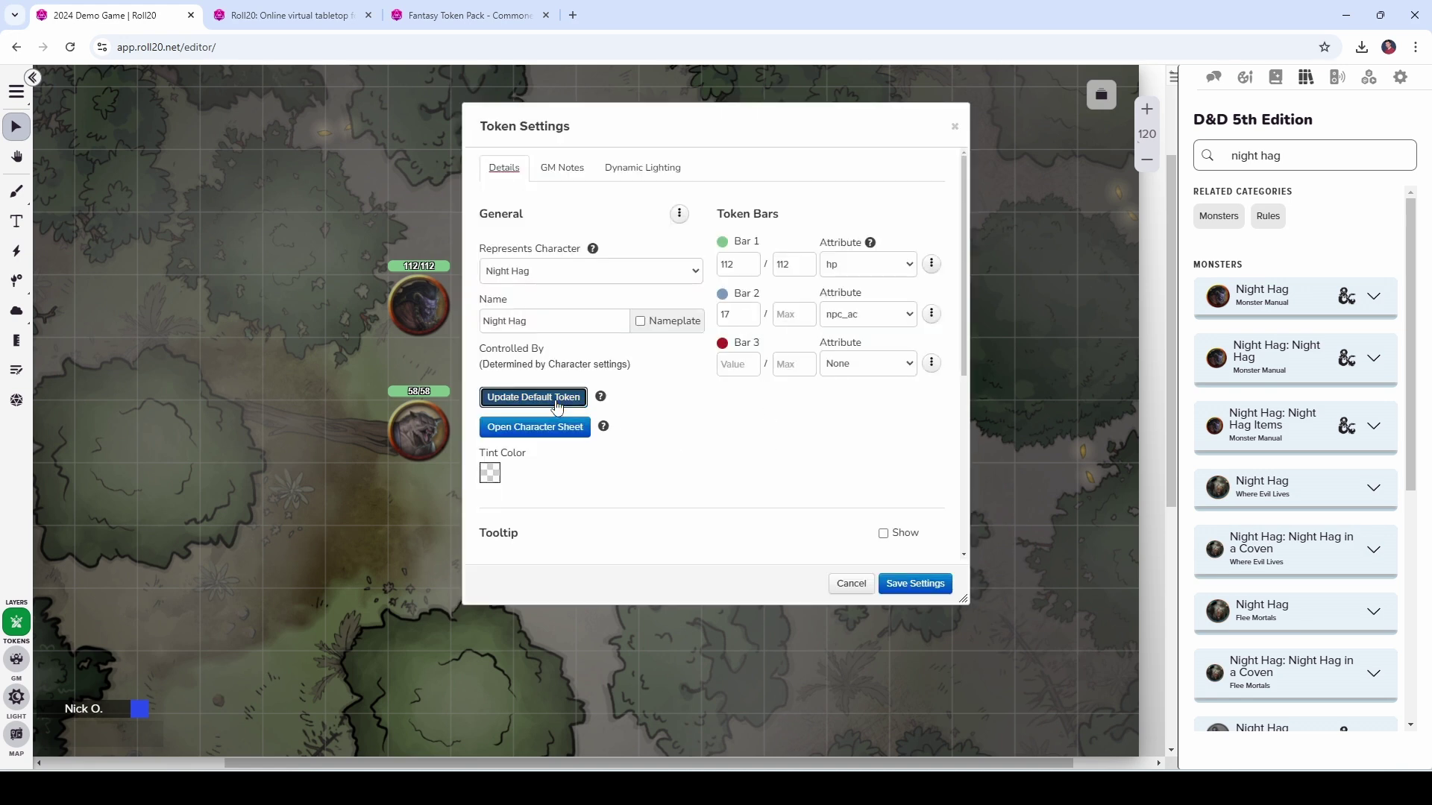
{"action": "left_click", "coordinate": [913, 584]}
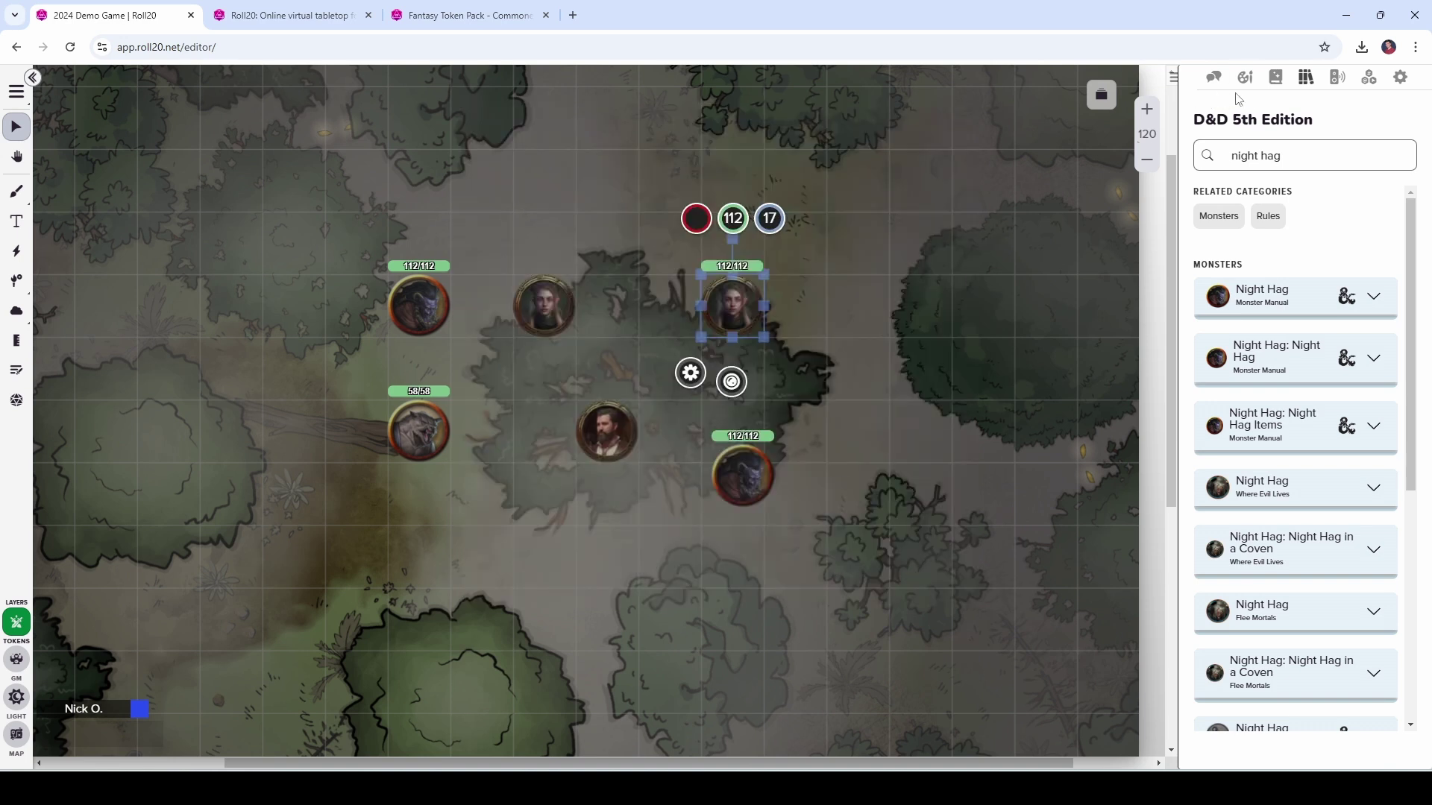
{"action": "left_click", "coordinate": [1276, 77]}
Step: Drop a fresh Night Hag token from the Journal and check its options to test the saved default
{"action": "left_click_drag", "start_coordinate": [1255, 284], "coordinate": [871, 240]}
{"action": "right_click", "coordinate": [871, 240]}
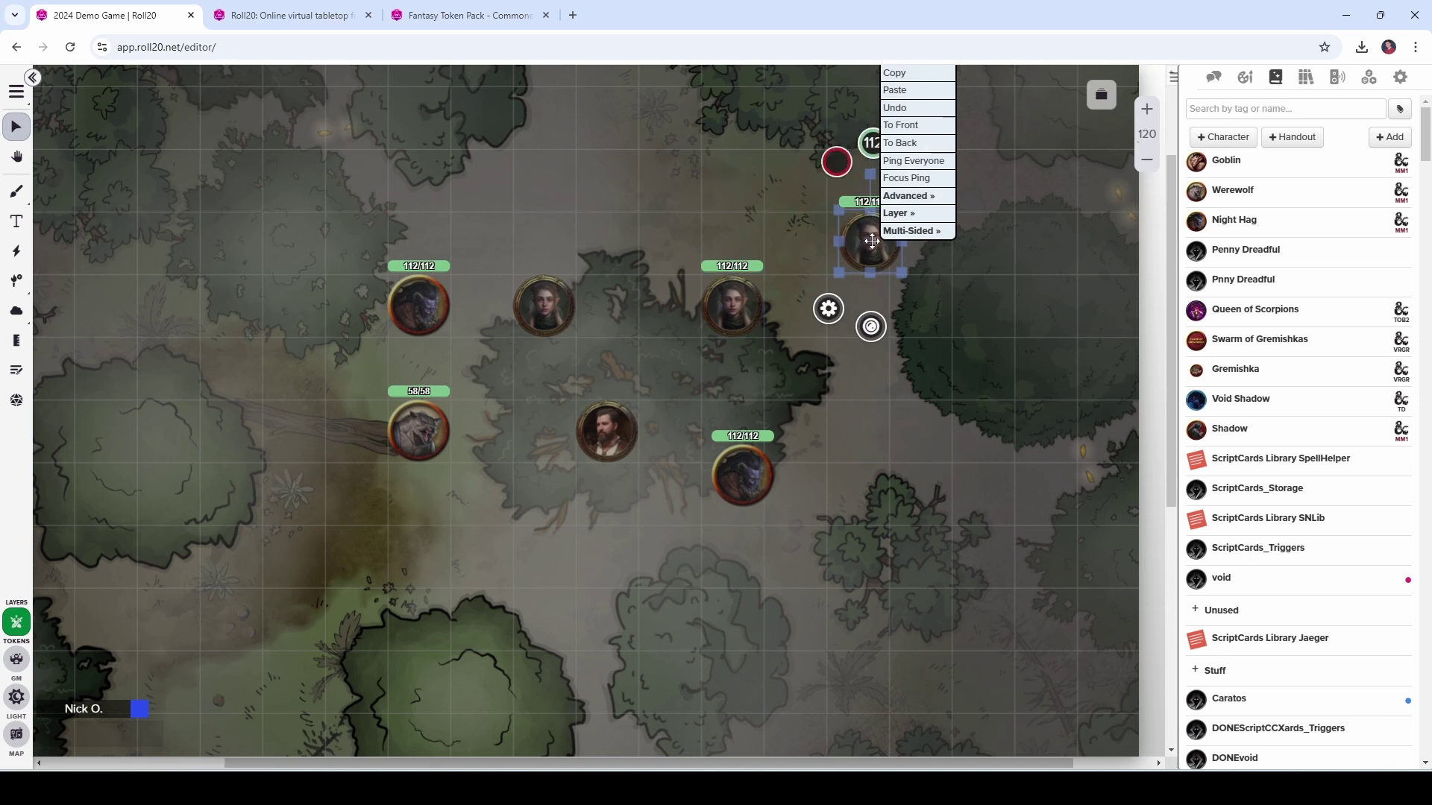
{"action": "left_click", "coordinate": [952, 311]}
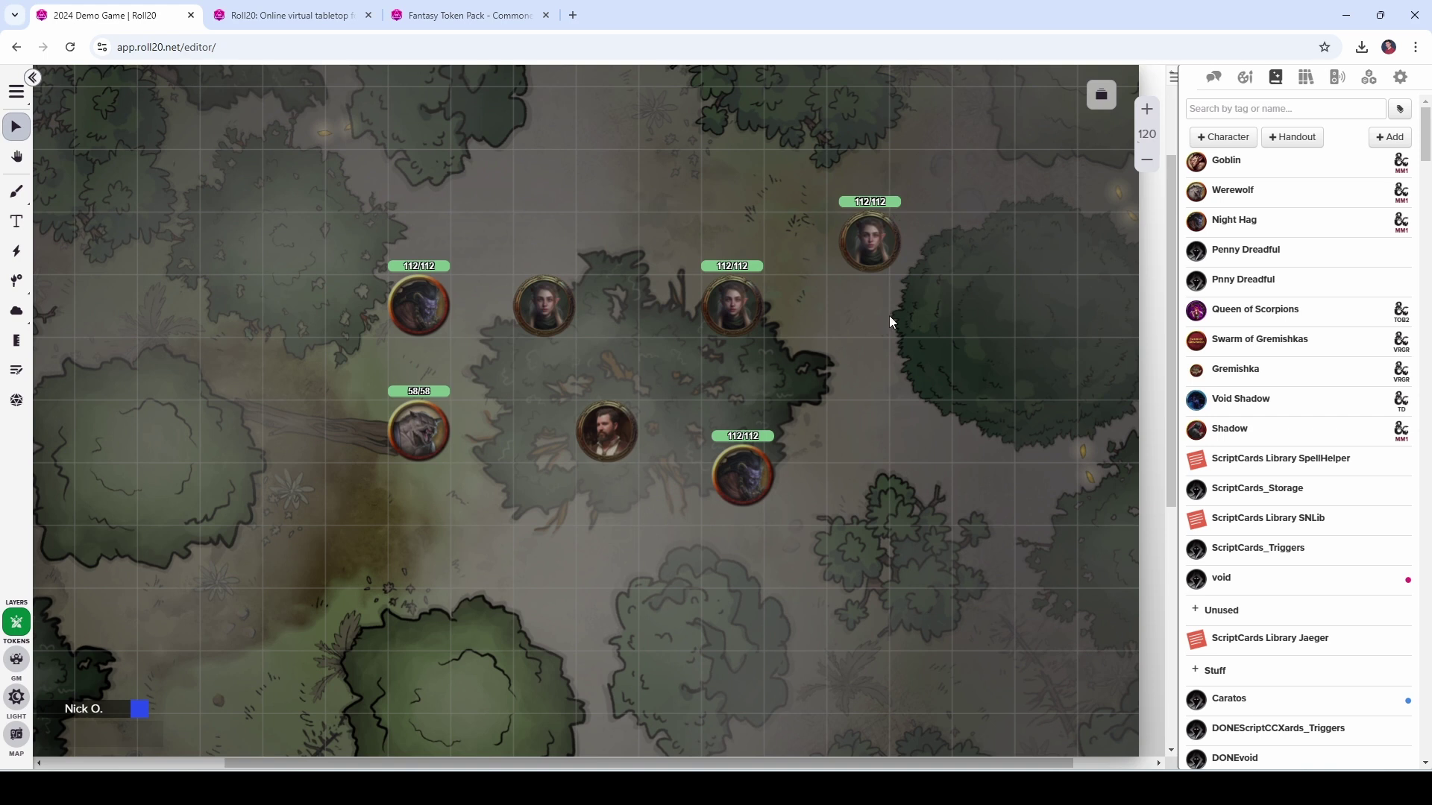
{"action": "left_click_drag", "start_coordinate": [853, 248], "coordinate": [841, 250]}
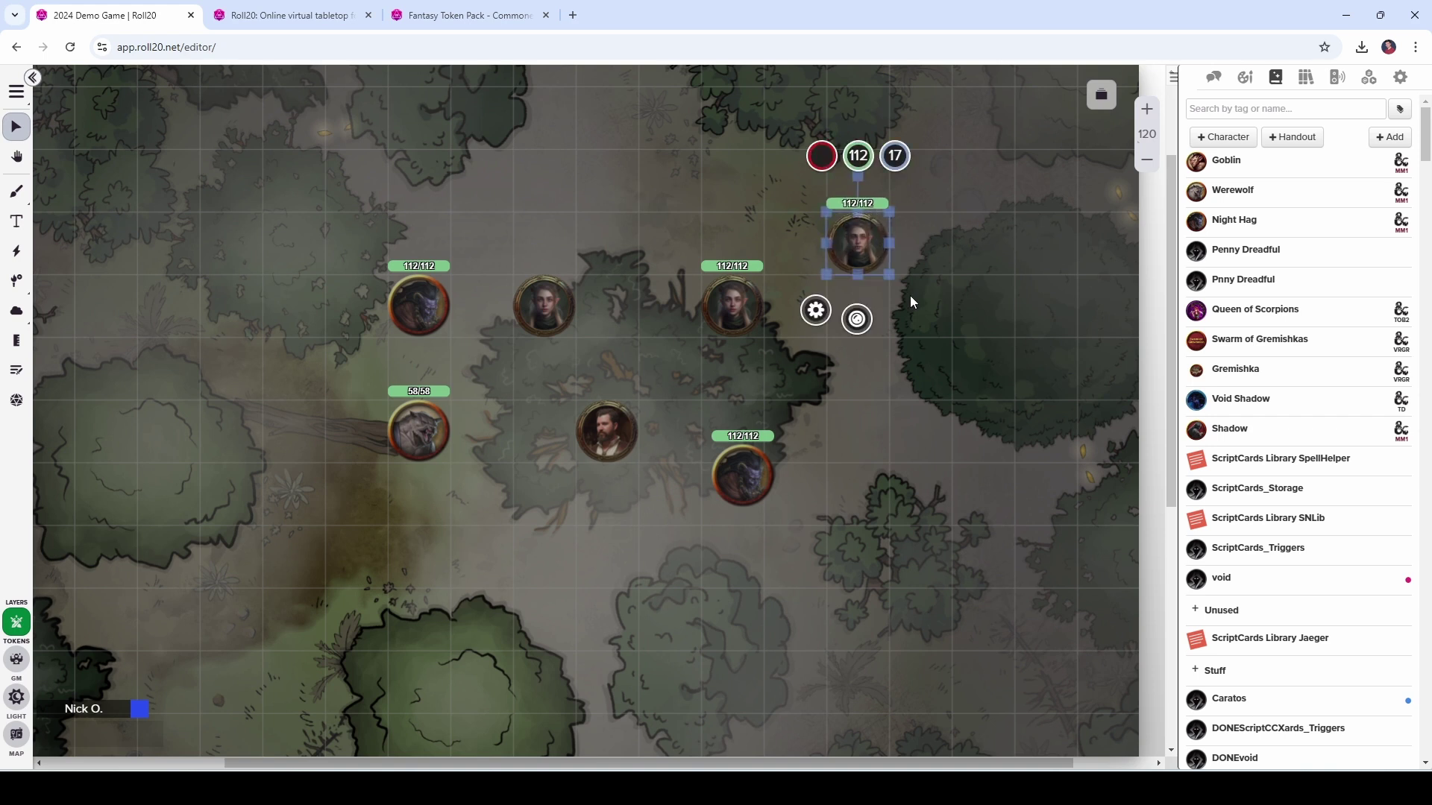
{"action": "left_click", "coordinate": [922, 311]}
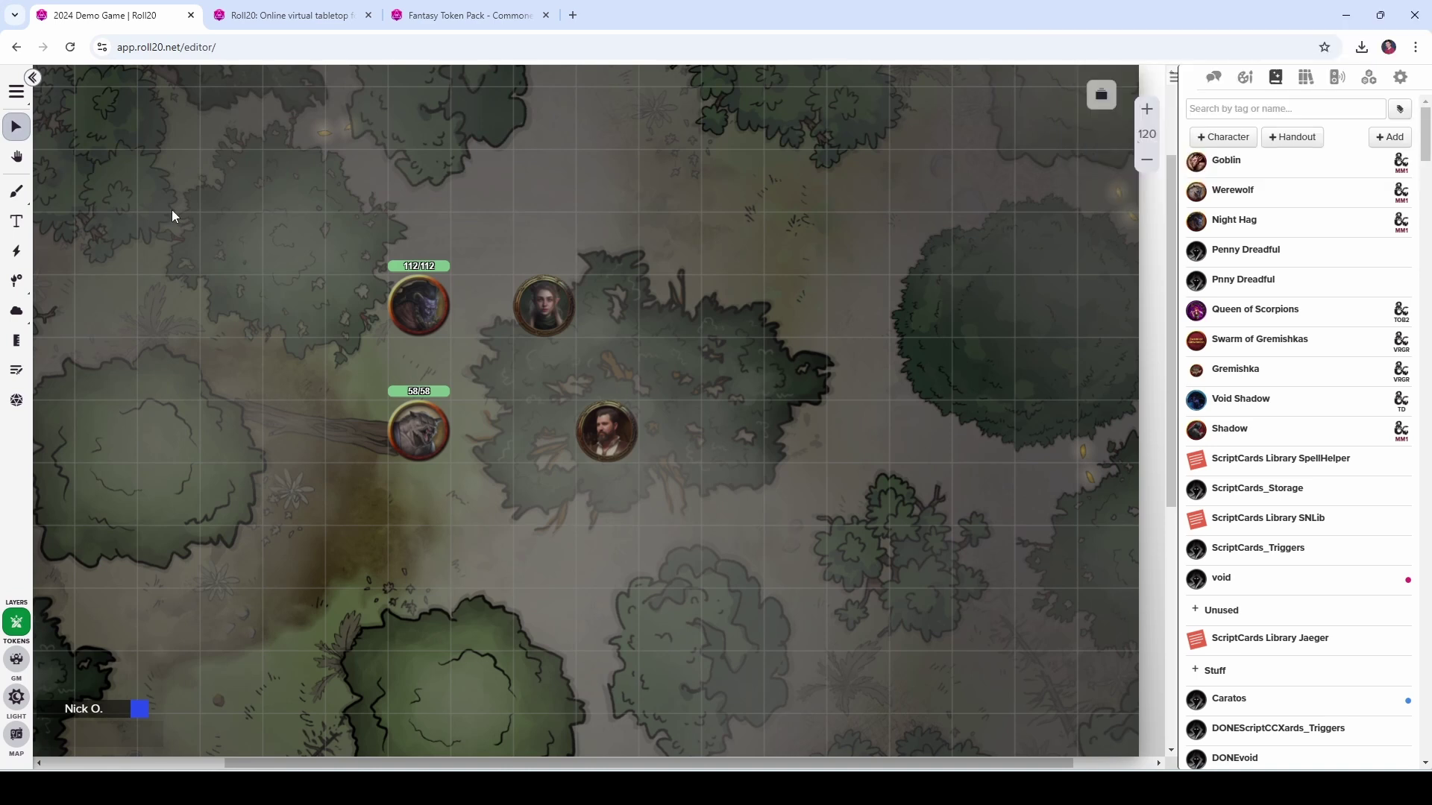
{"action": "left_click", "coordinate": [294, 21]}
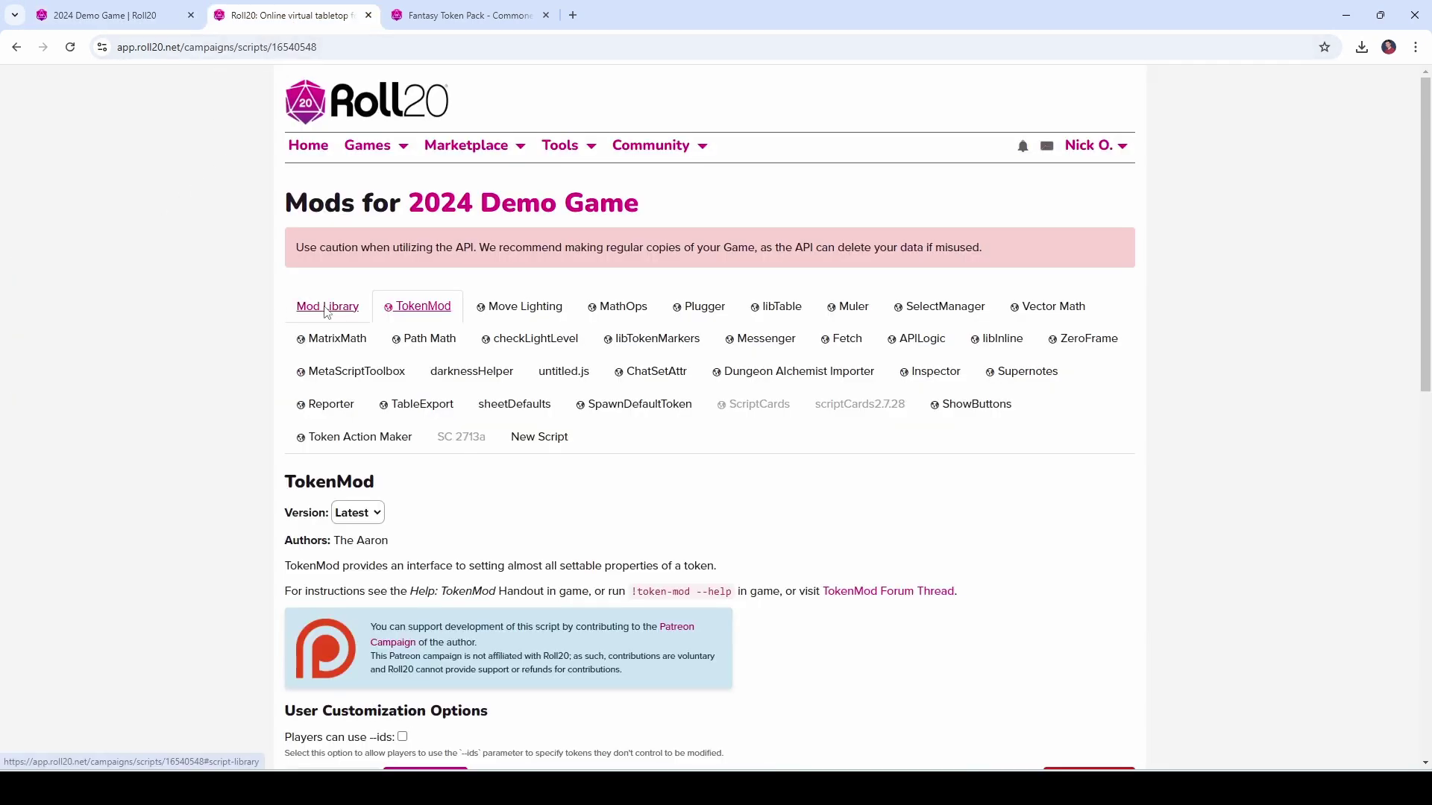
{"action": "left_click", "coordinate": [326, 309]}
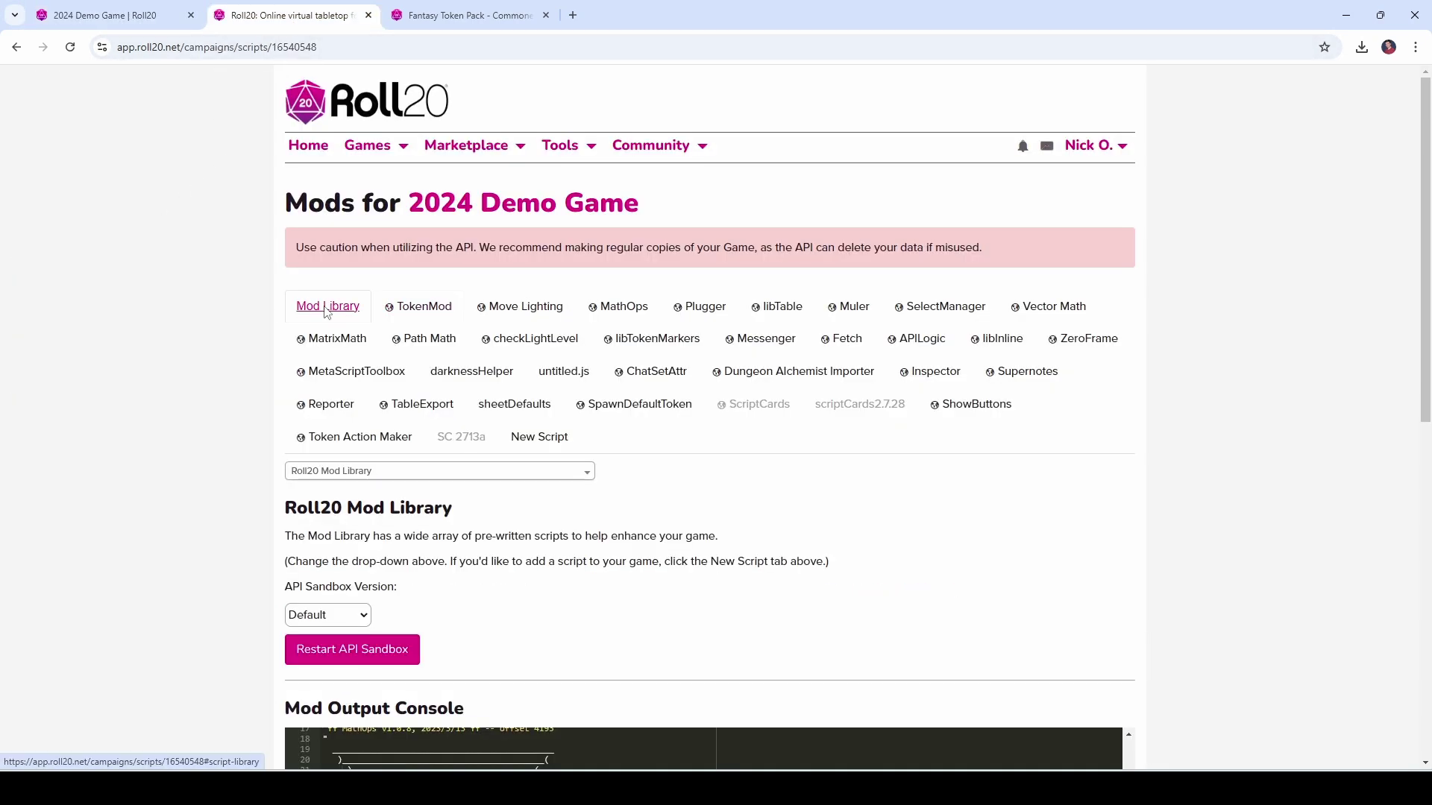
{"action": "left_click", "coordinate": [380, 481]}
{"action": "left_click", "coordinate": [378, 480]}
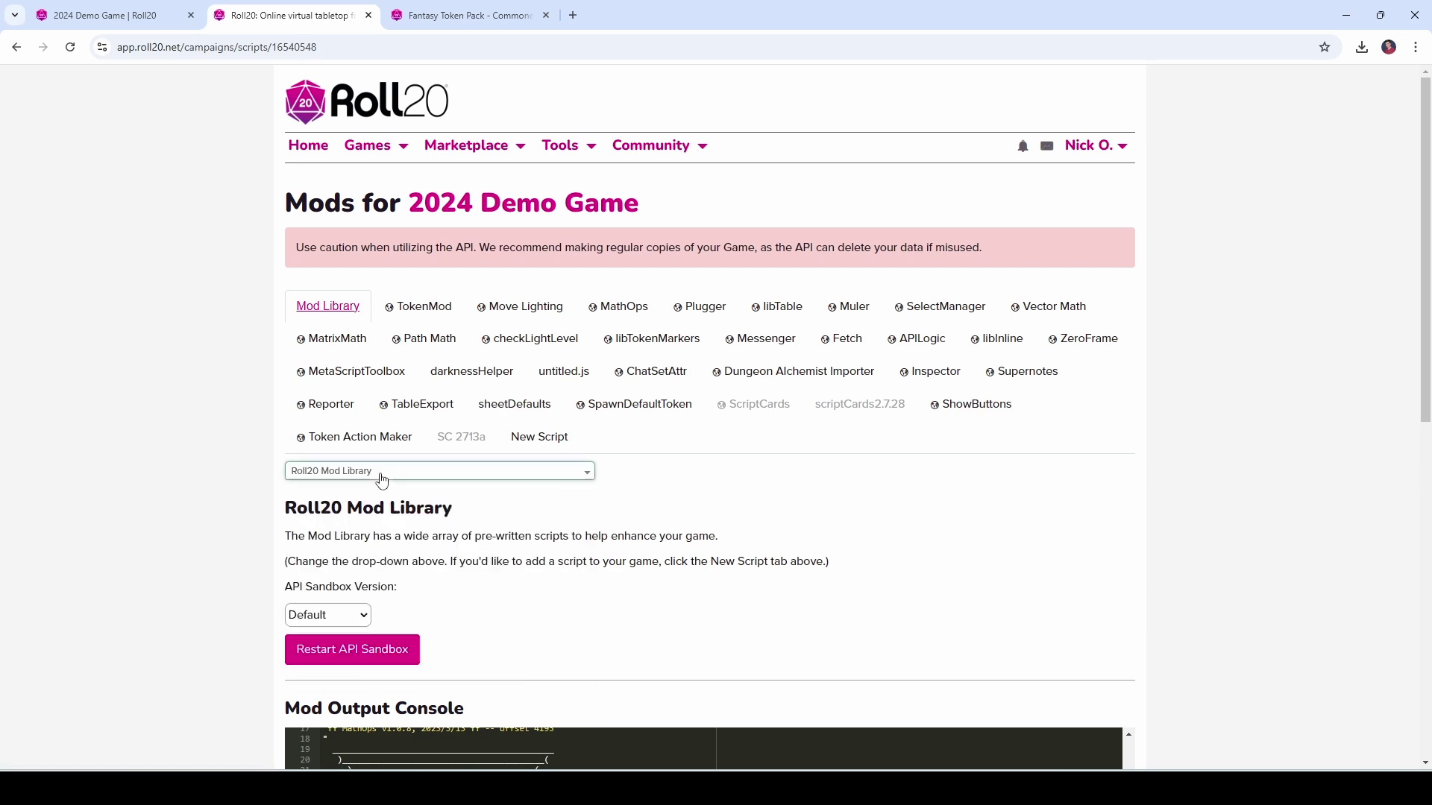
{"action": "left_click", "coordinate": [422, 309]}
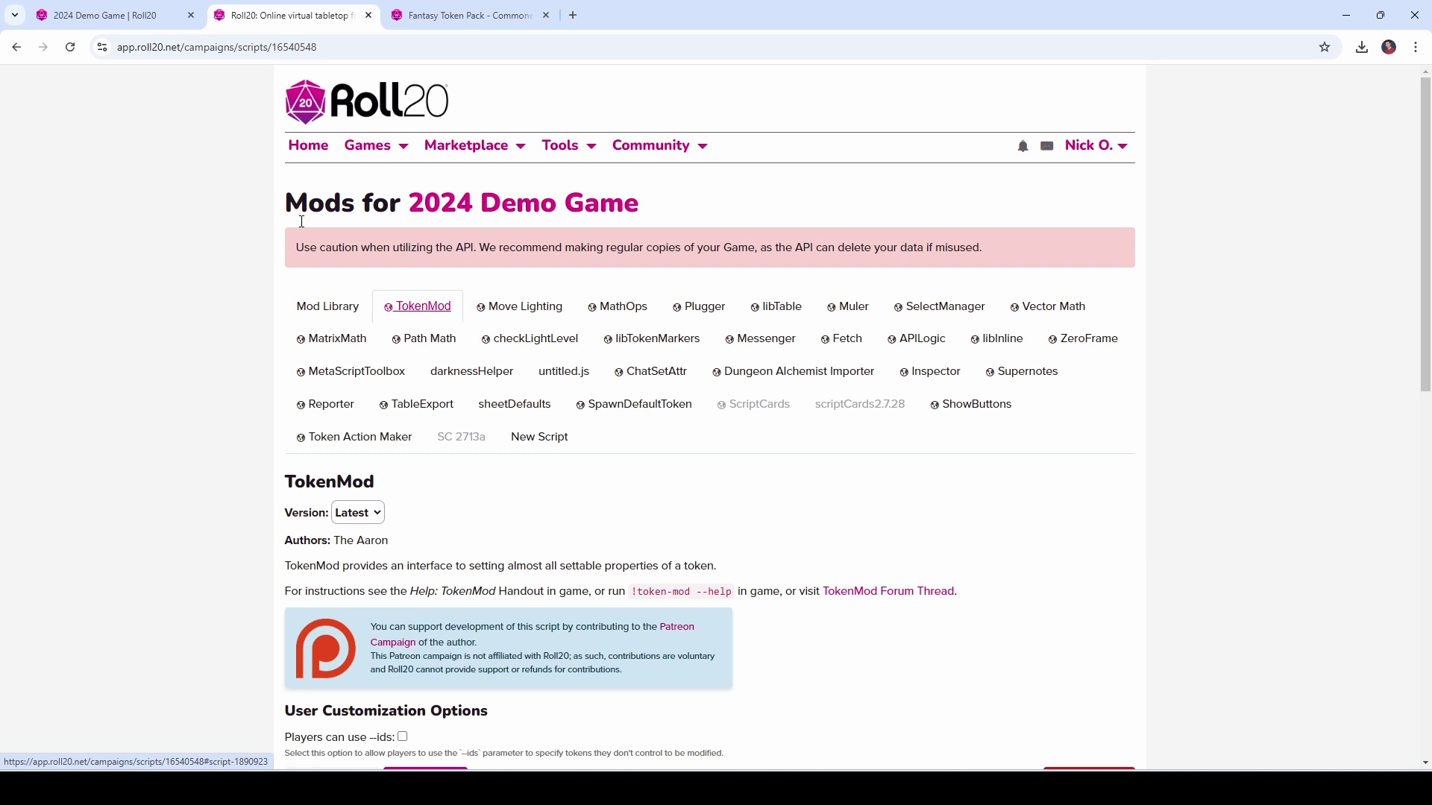
{"action": "left_click", "coordinate": [130, 22]}
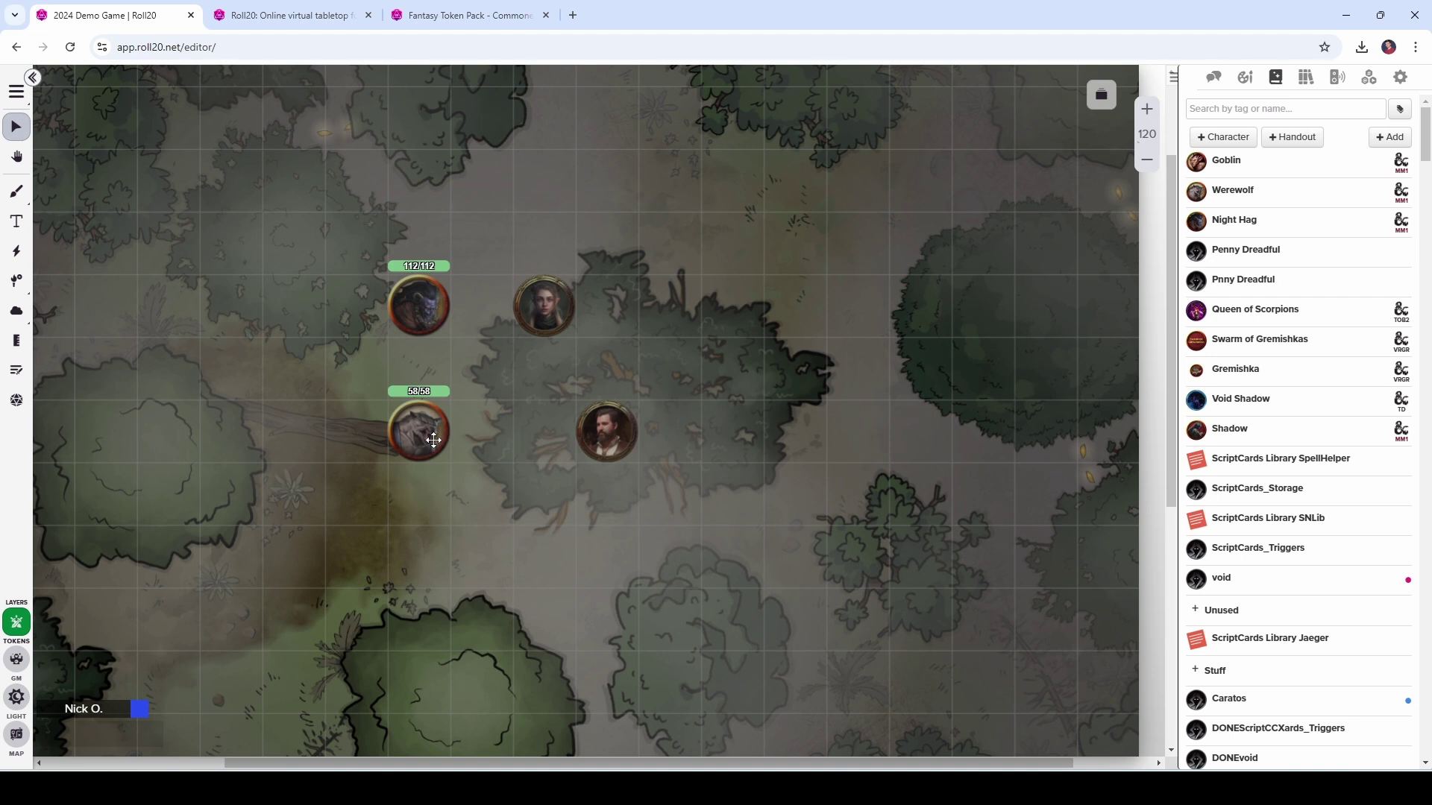
Step: Enlarge the bearded man's portrait and save it to downloads as commoner.jpg
{"action": "left_click", "coordinate": [607, 446]}
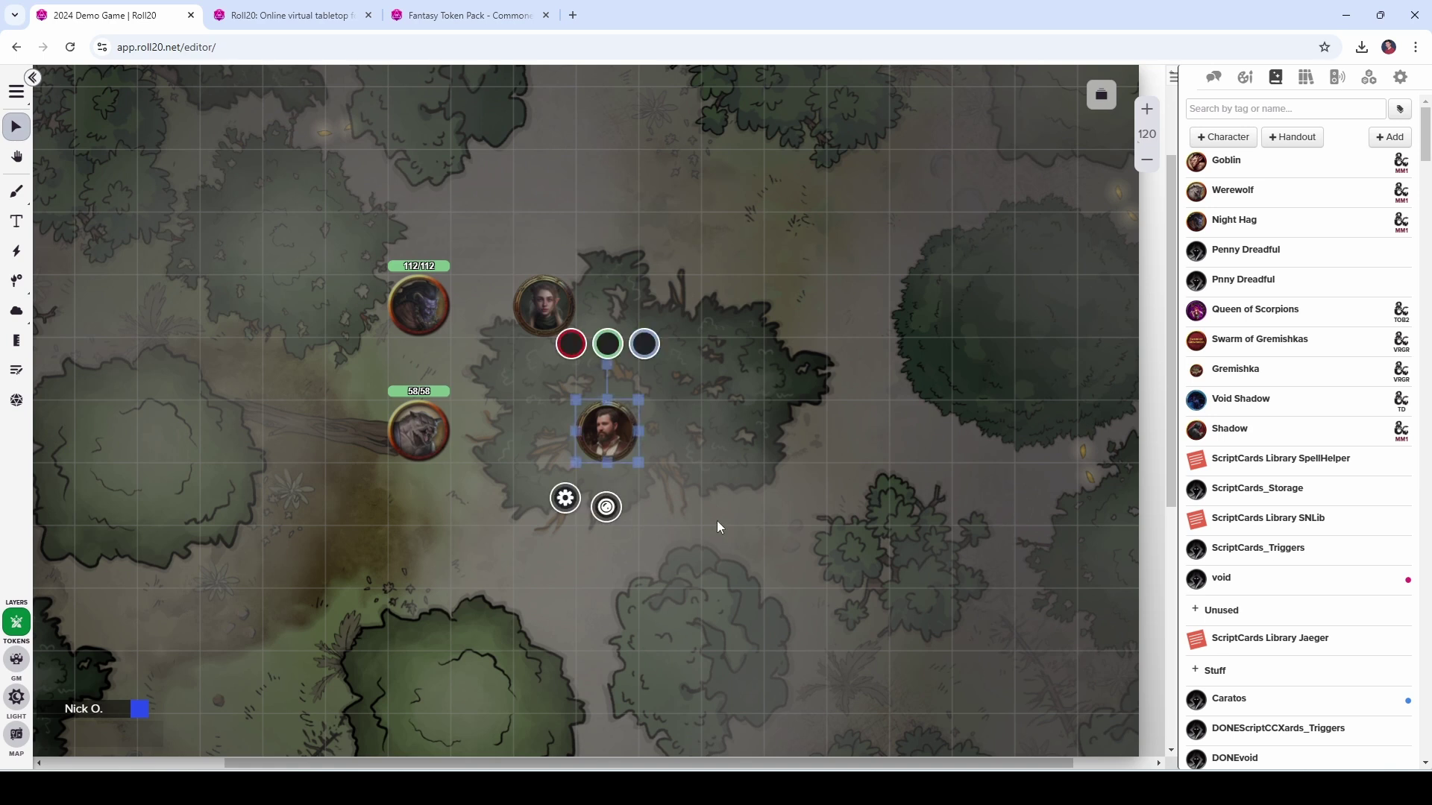
{"action": "key", "text": "shift+z"}
{"action": "right_click", "coordinate": [713, 386]}
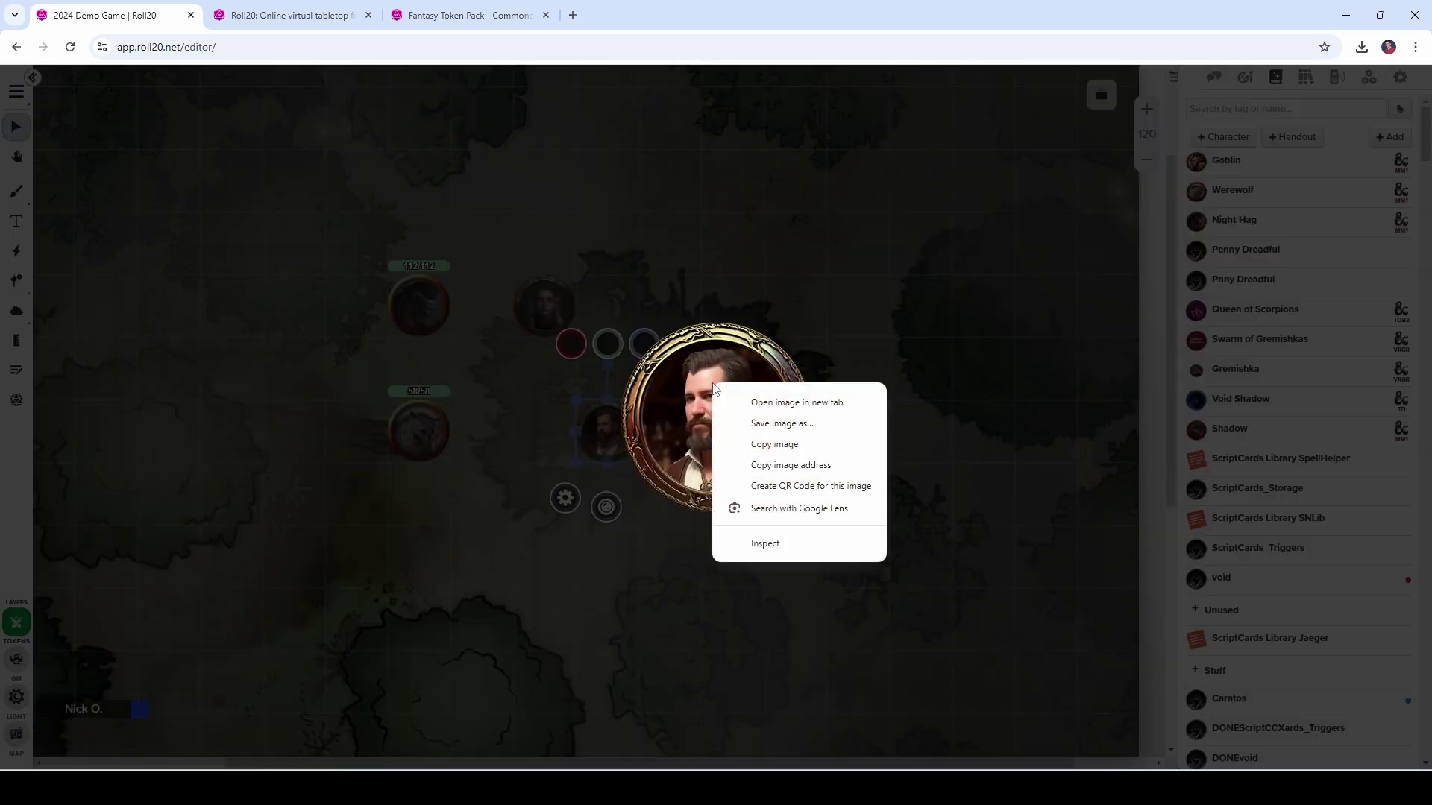
{"action": "left_click", "coordinate": [783, 423]}
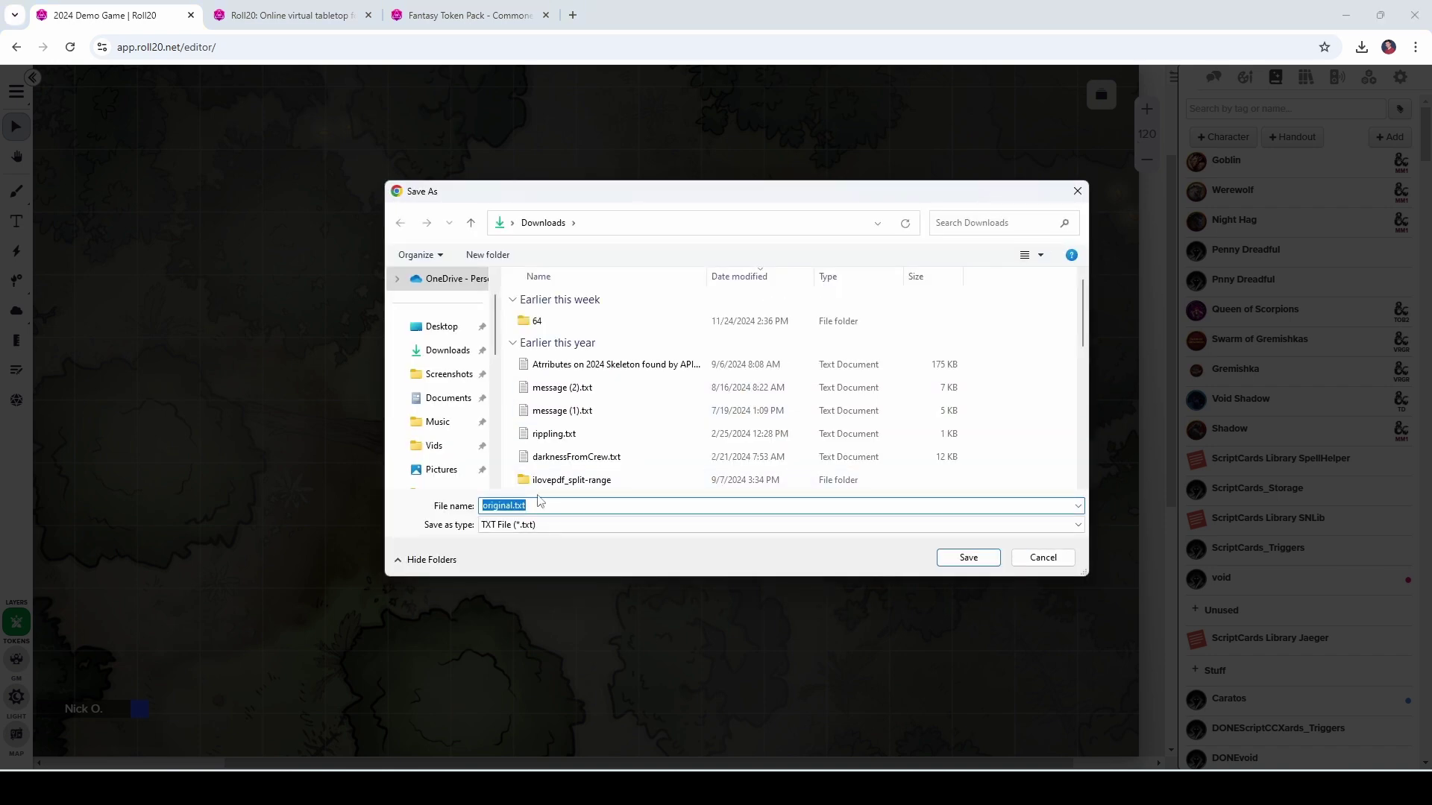
{"action": "left_click", "coordinate": [968, 558]}
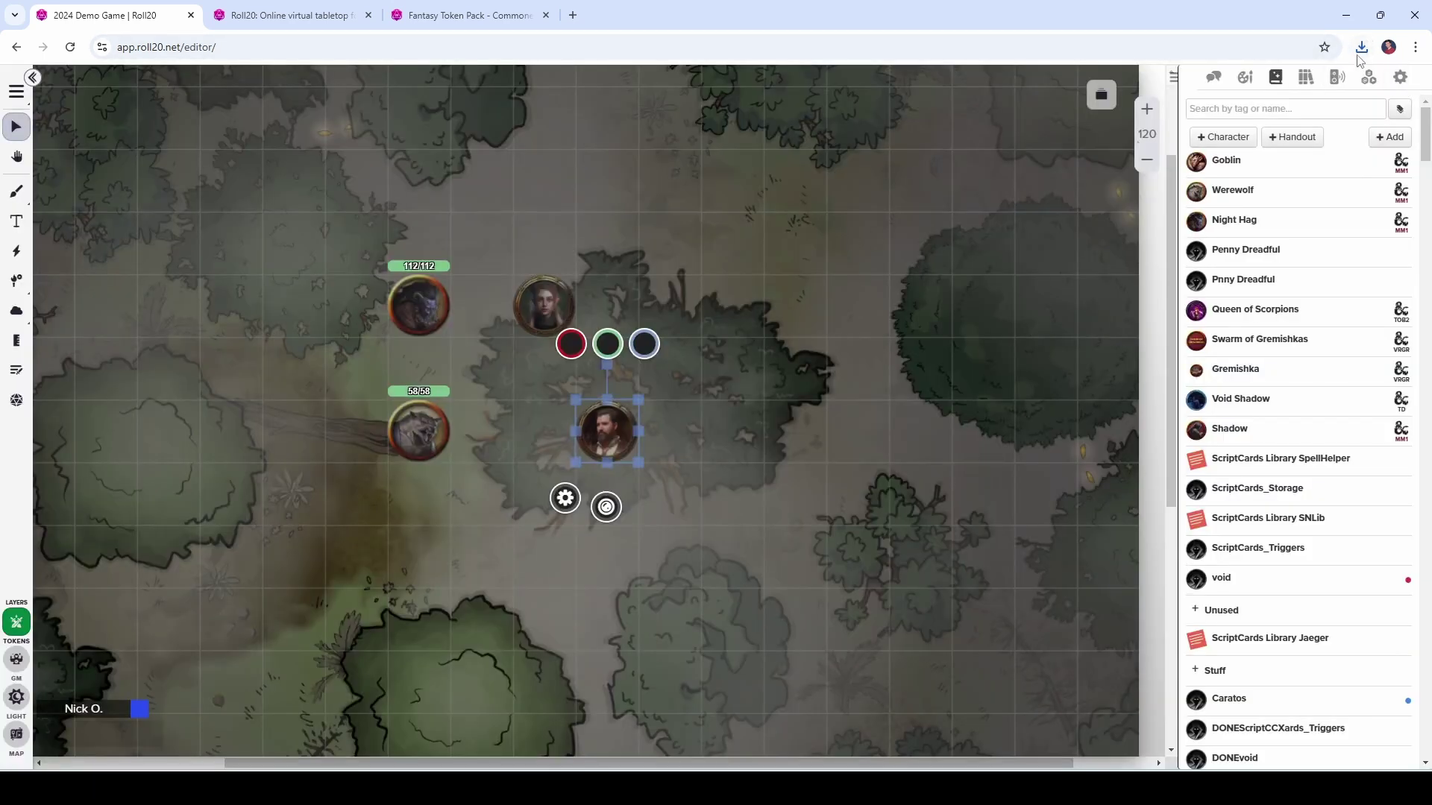
Step: Drop commoner.jpg onto the map, shrink it to one grid square, and delete the duplicate token
{"action": "left_click", "coordinate": [1362, 47]}
{"action": "left_click_drag", "start_coordinate": [1230, 124], "coordinate": [780, 325]}
{"action": "left_click_drag", "start_coordinate": [740, 408], "coordinate": [755, 393]}
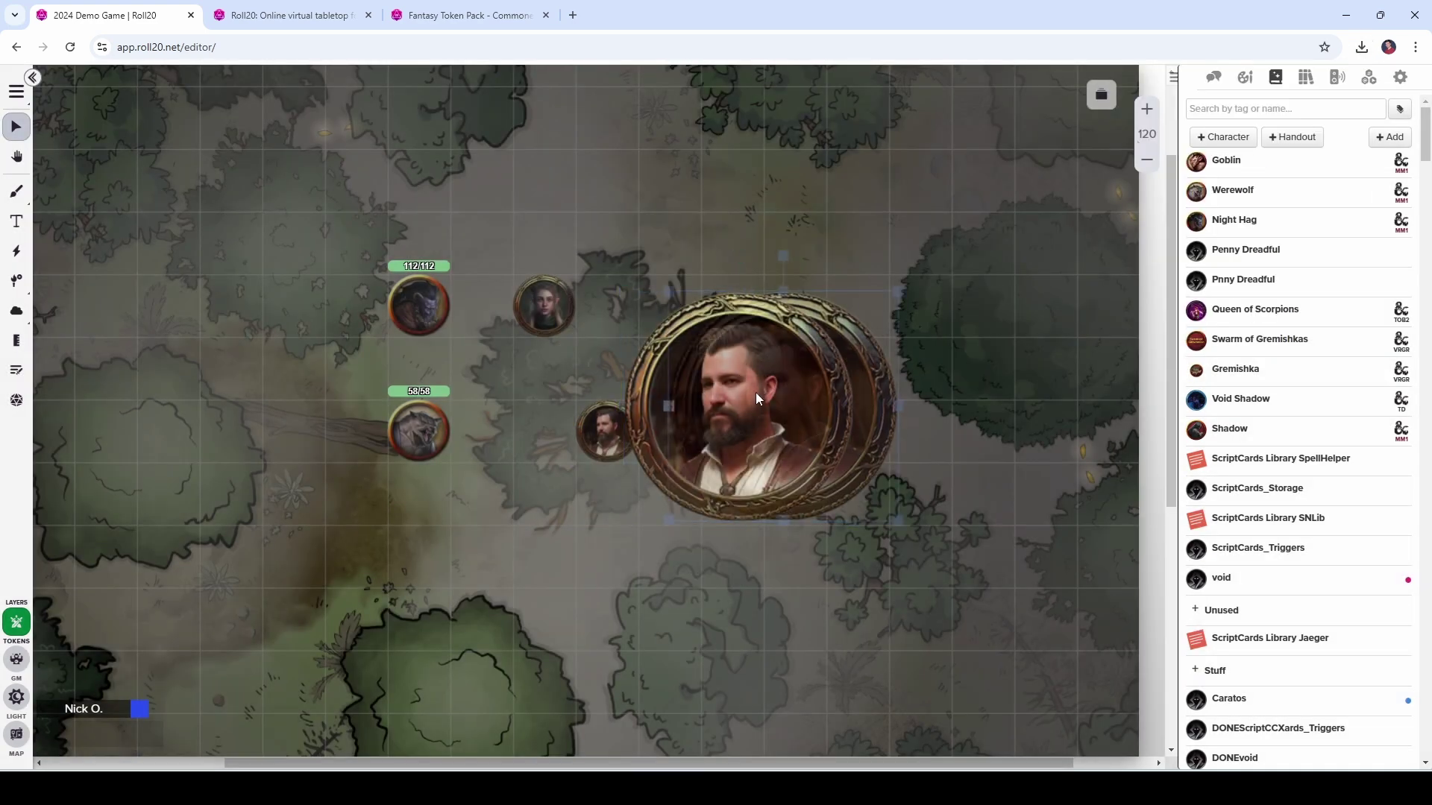
{"action": "left_click_drag", "start_coordinate": [866, 274], "coordinate": [727, 433]}
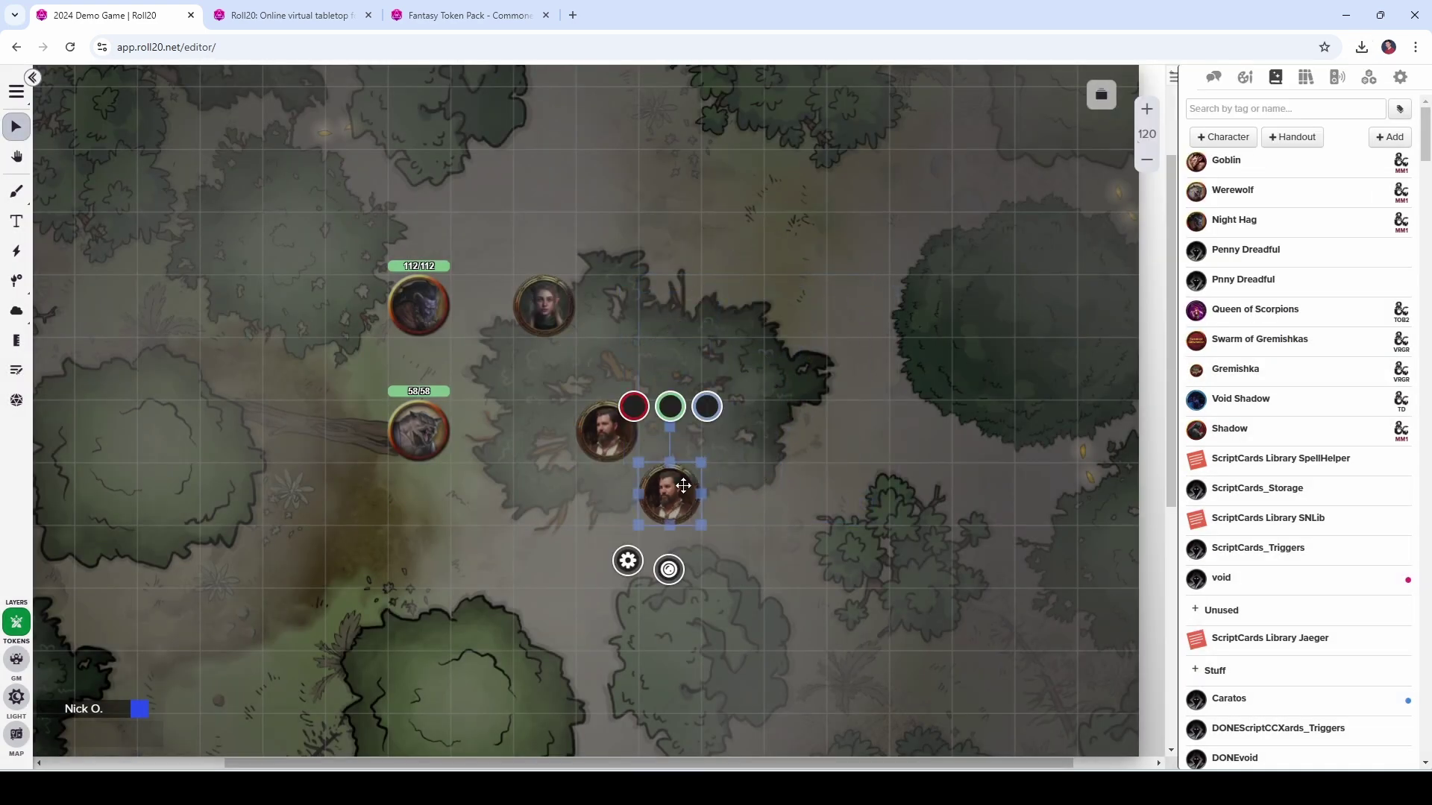
{"action": "left_click_drag", "start_coordinate": [670, 493], "coordinate": [670, 432]}
{"action": "left_click", "coordinate": [598, 455]}
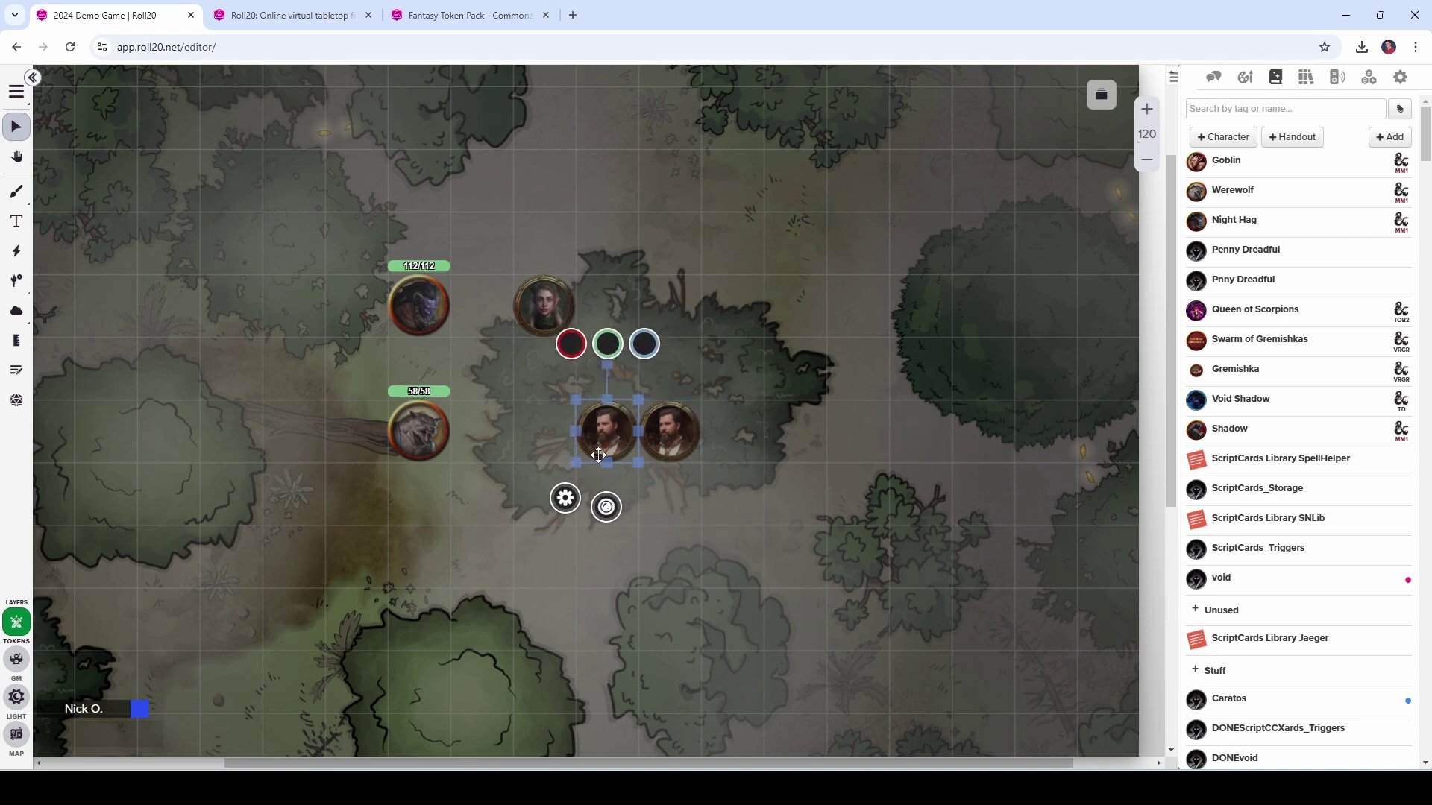
{"action": "key", "text": "Delete"}
{"action": "scroll", "coordinate": [709, 448], "scroll_direction": "up", "scroll_amount": 1}
{"action": "left_click", "coordinate": [666, 451]}
Step: Copy the enlarged commoner portrait's image address and paste it into the new Notepad++ document
{"action": "key", "text": "z"}
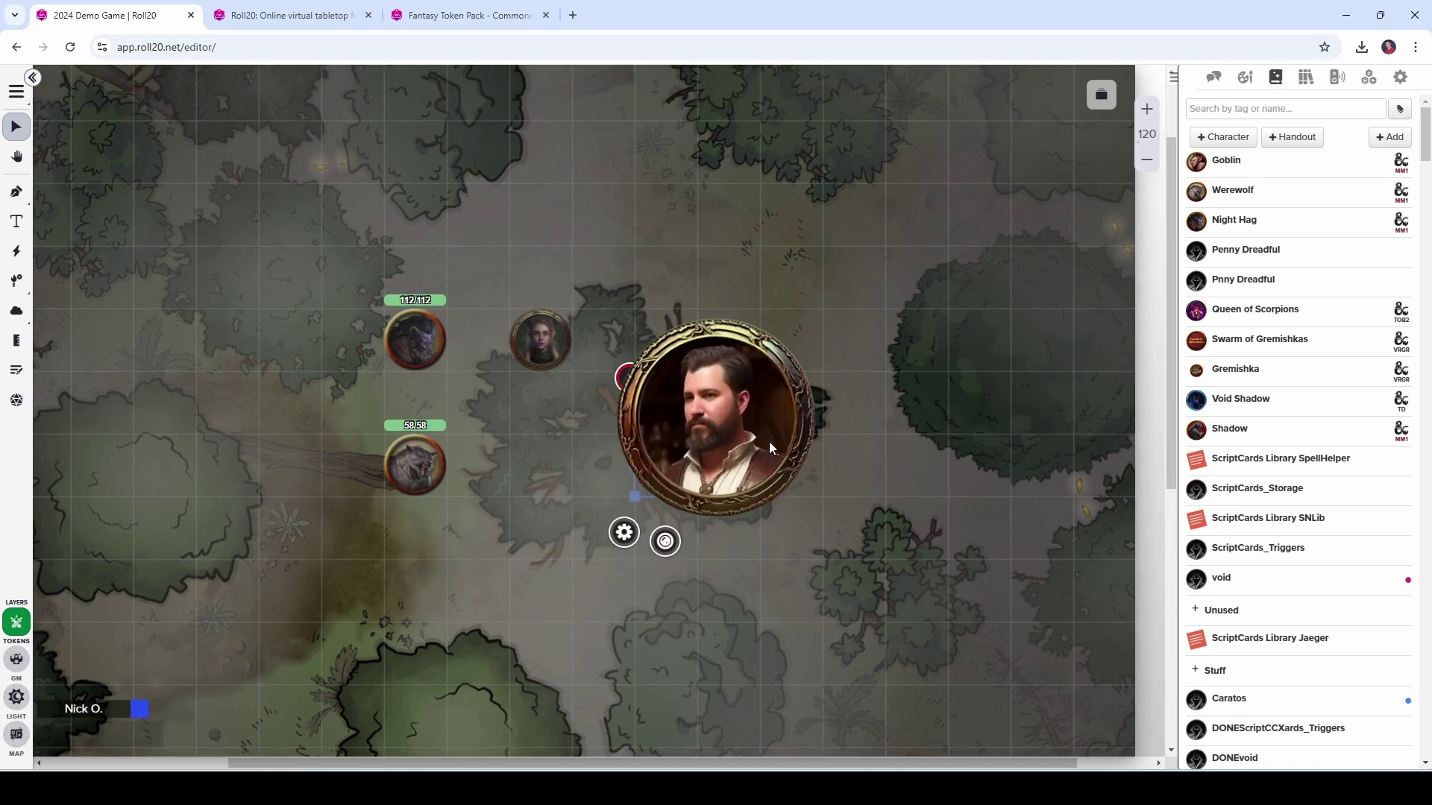
{"action": "right_click", "coordinate": [704, 380]}
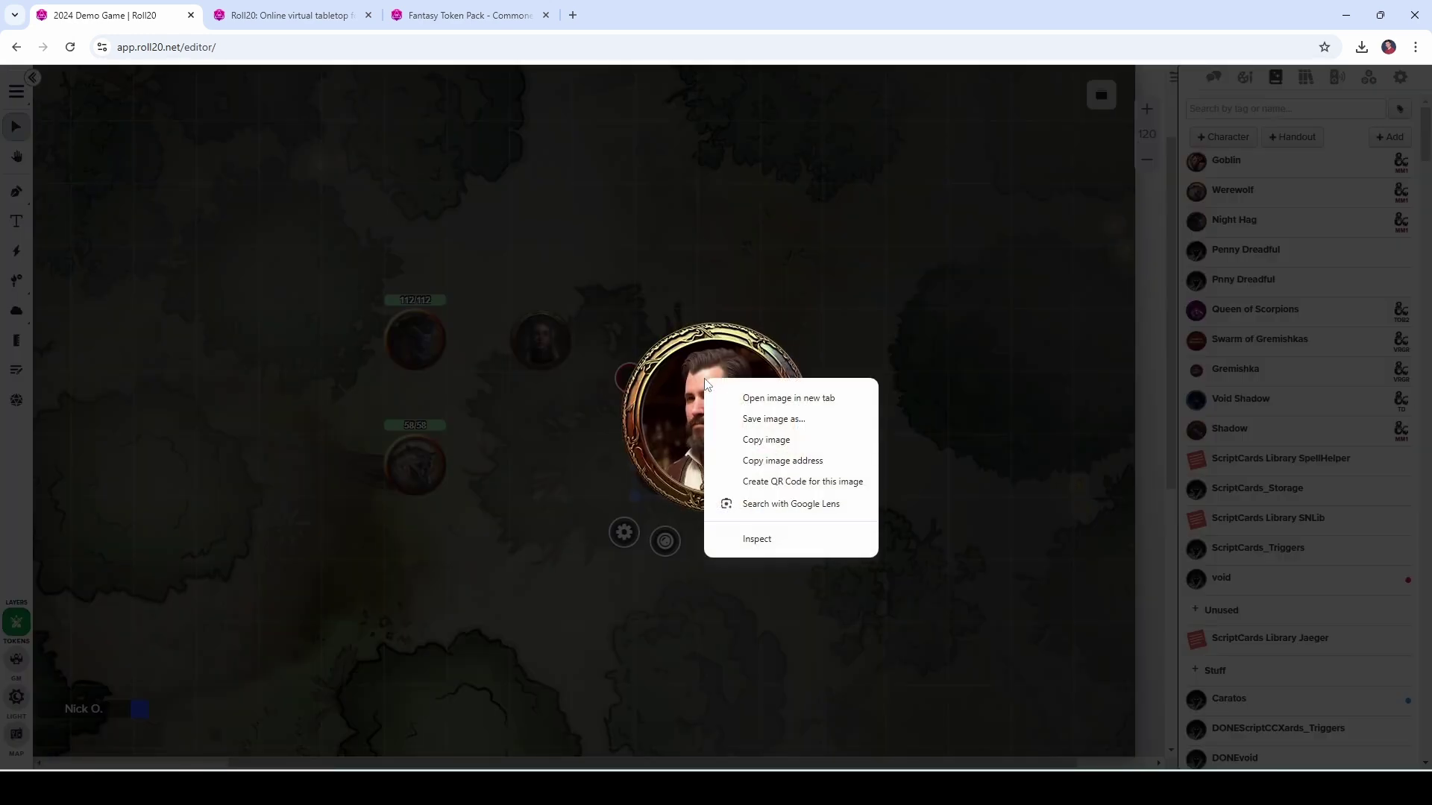
{"action": "left_click", "coordinate": [808, 460]}
{"action": "left_click", "coordinate": [807, 459]}
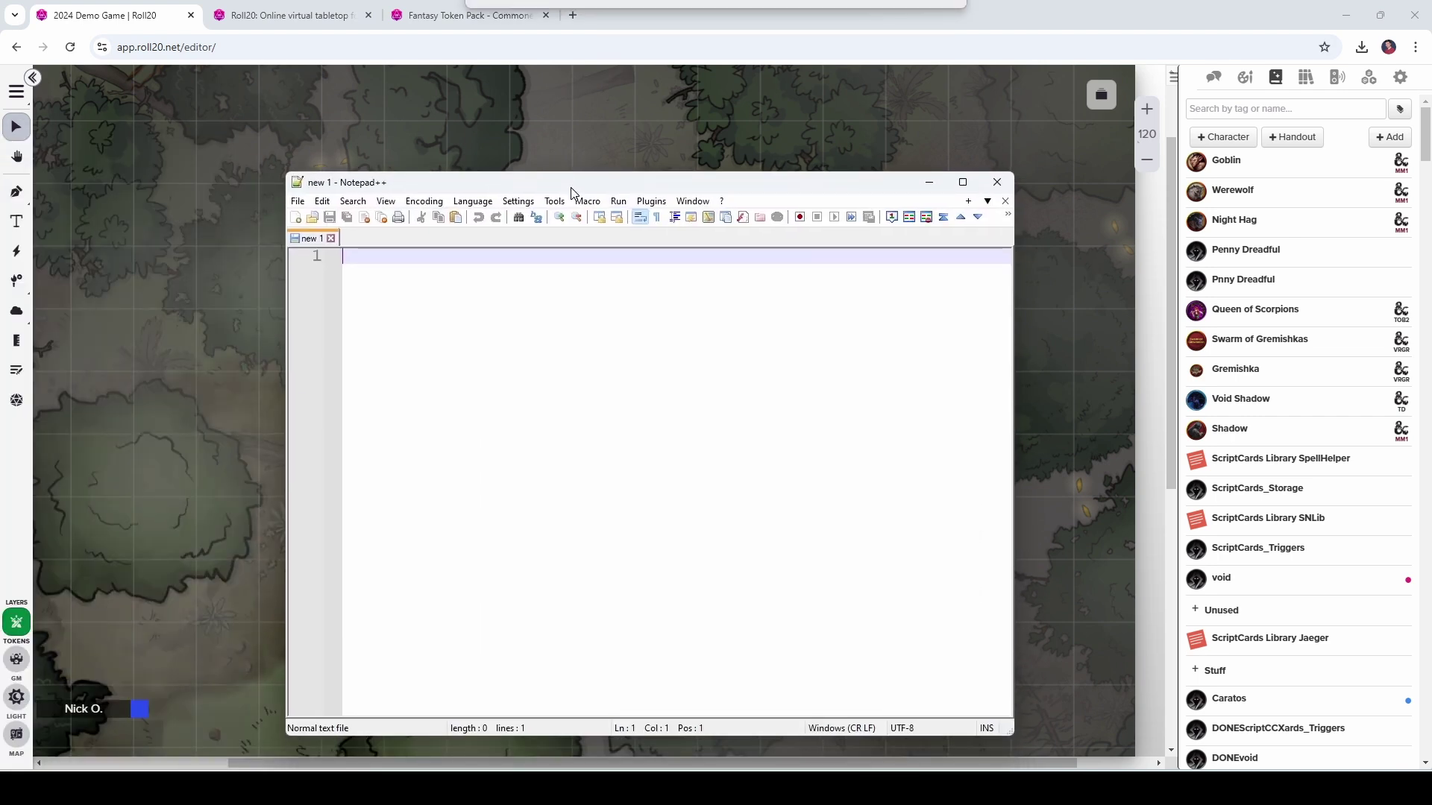
{"action": "key", "text": "ctrl+v"}
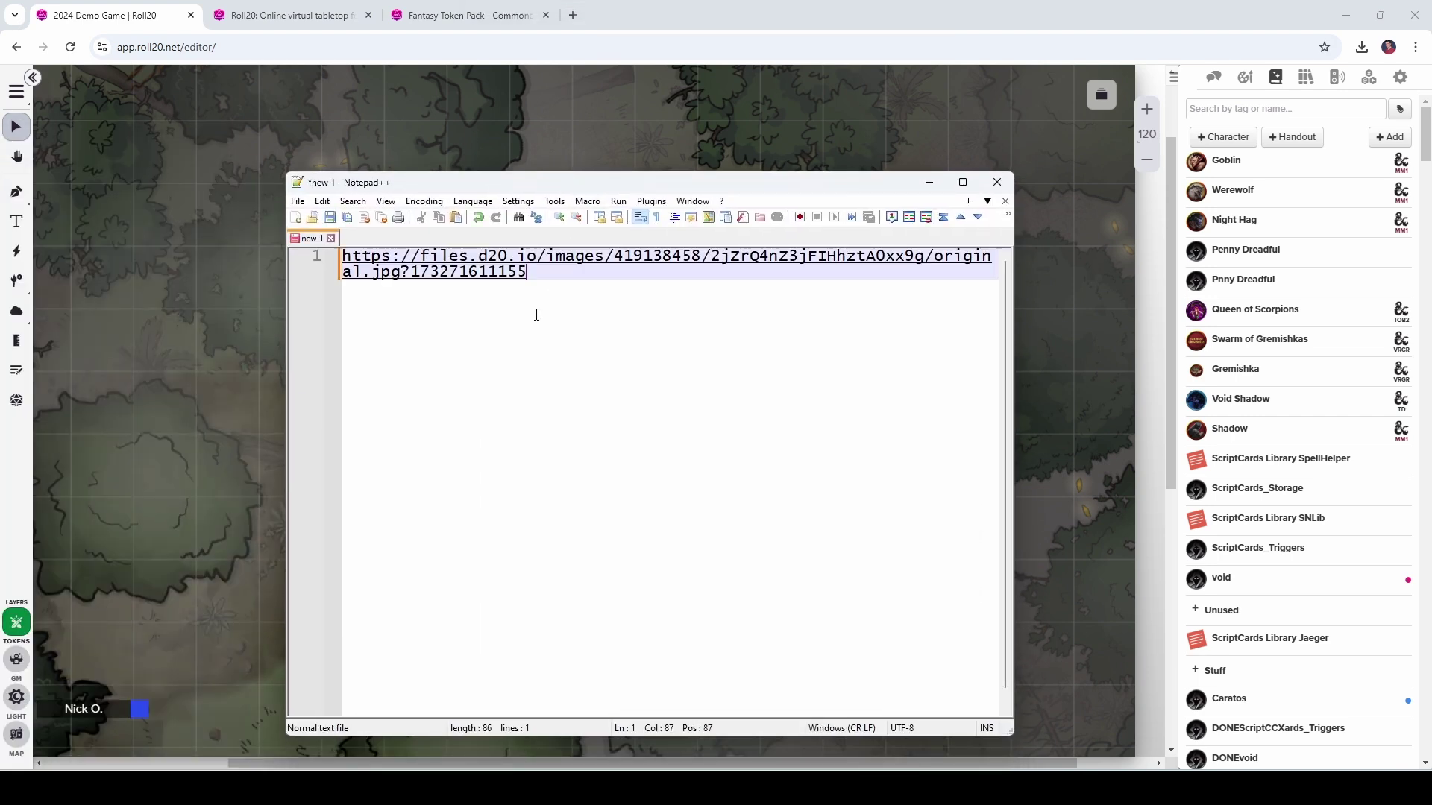
{"action": "left_click_drag", "start_coordinate": [563, 185], "coordinate": [832, 186]}
{"action": "scroll", "coordinate": [427, 458], "scroll_direction": "left", "scroll_amount": 3}
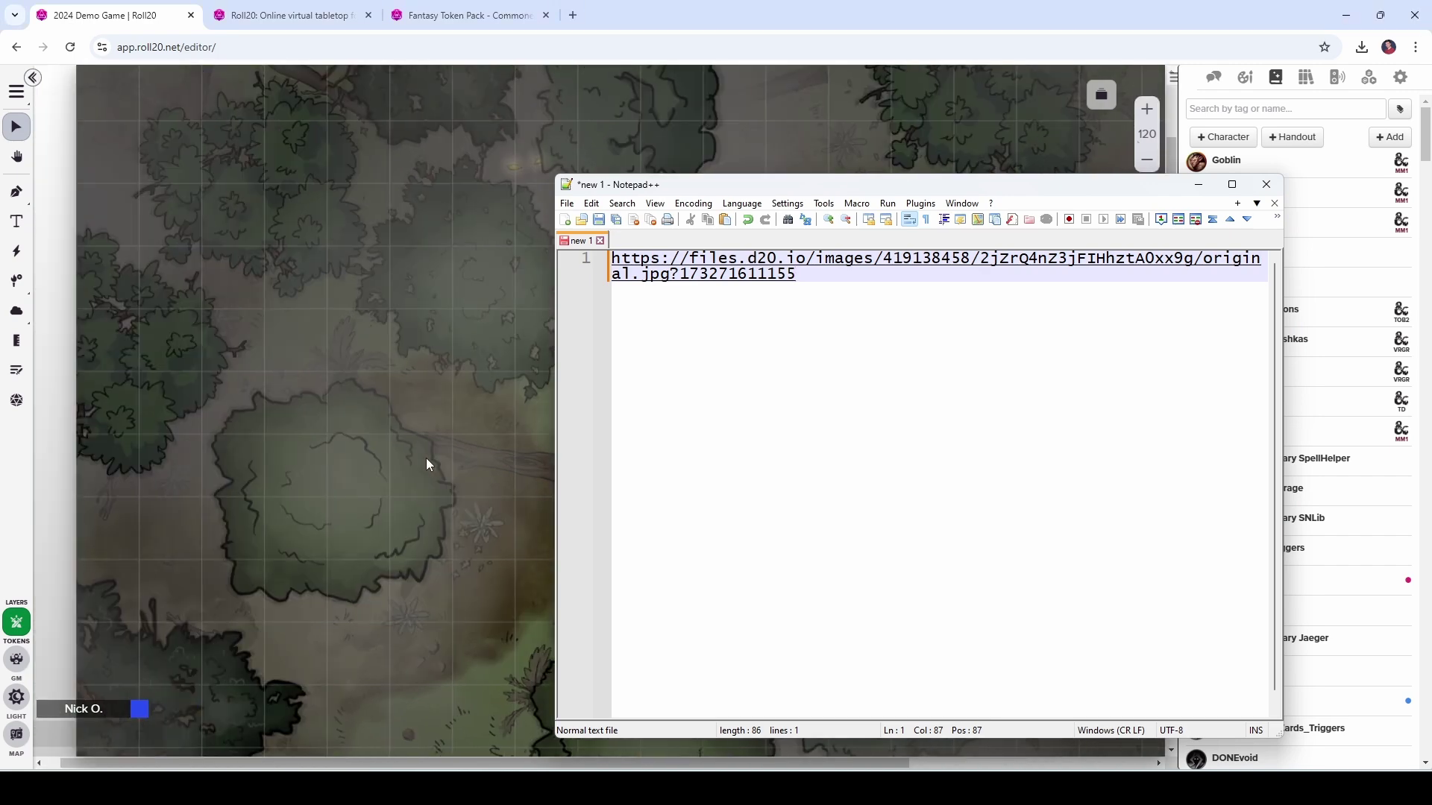
{"action": "scroll", "coordinate": [425, 461], "scroll_direction": "right", "scroll_amount": 5}
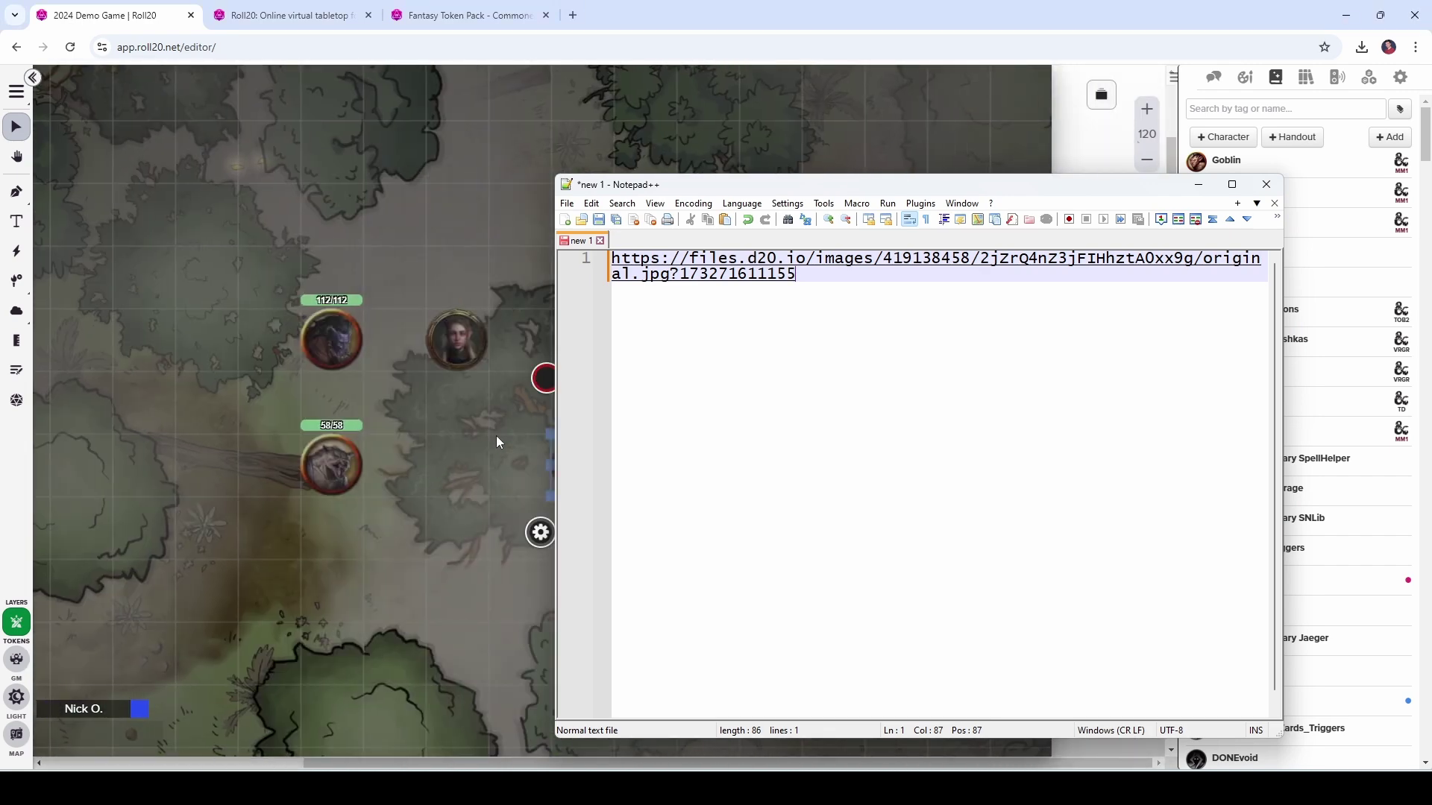
Step: Add '!token-mod --set imgsrc|+' on line 3 below the image URL
{"action": "left_click", "coordinate": [497, 442]}
{"action": "left_click_drag", "start_coordinate": [582, 466], "coordinate": [456, 466]}
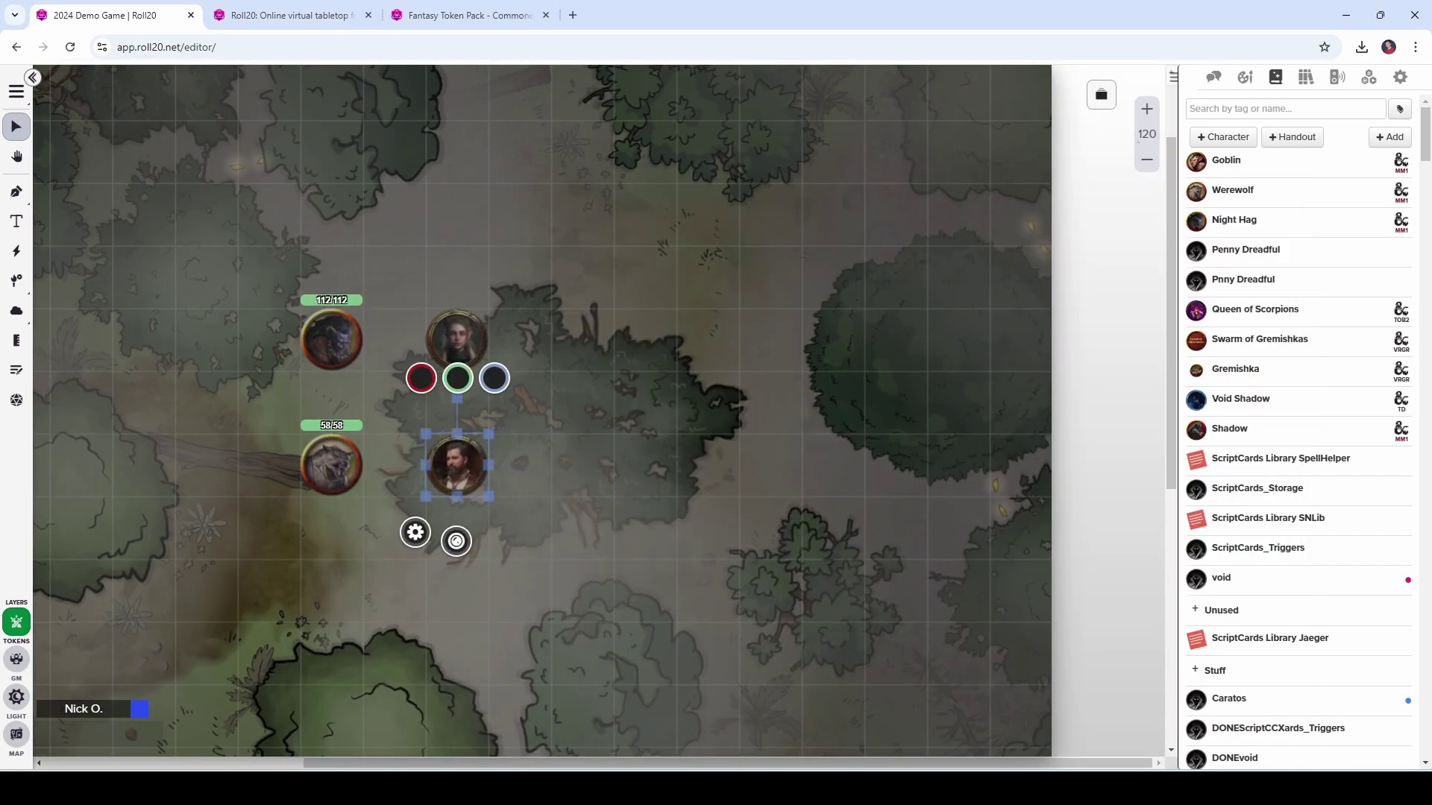
{"action": "key", "text": "alt+Tab"}
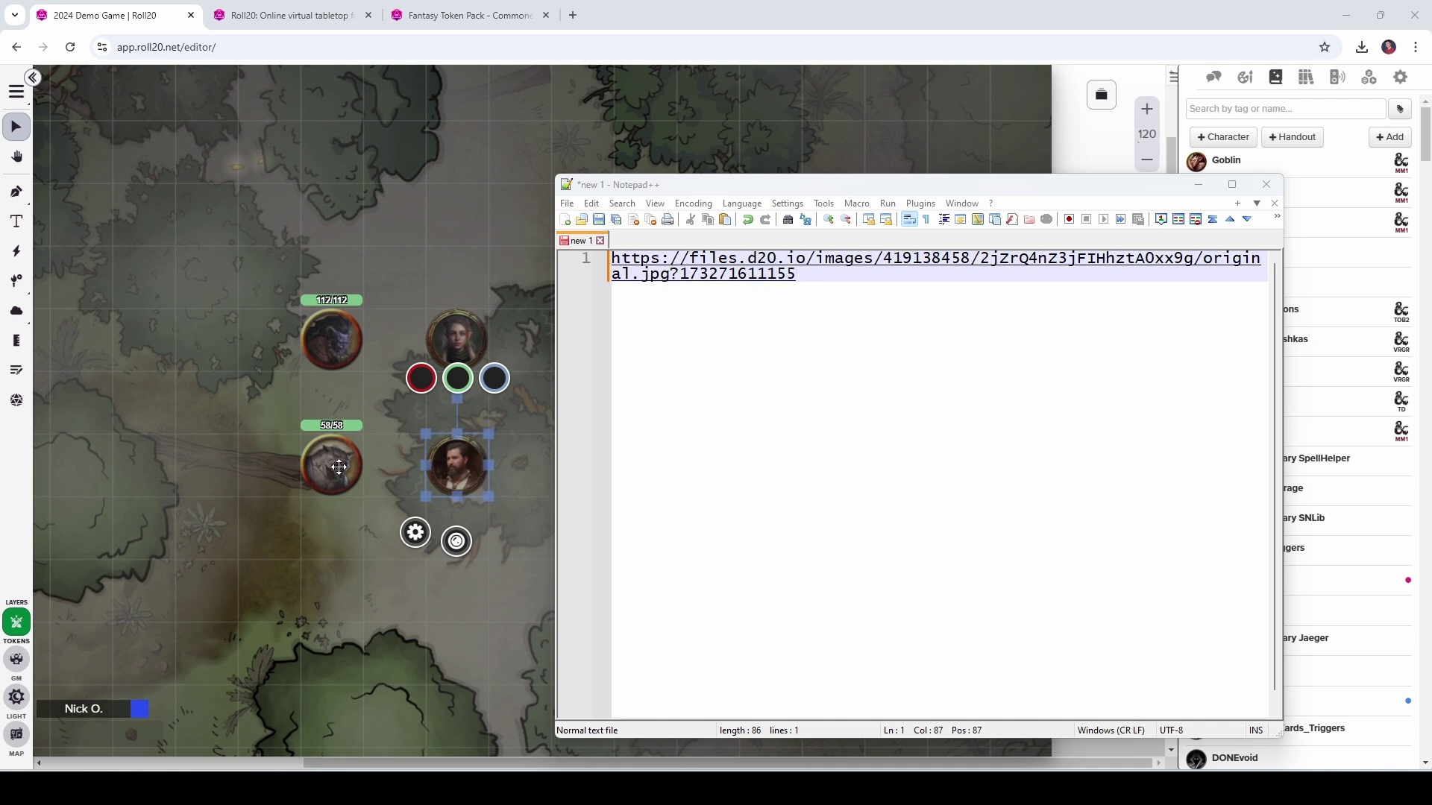
{"action": "key", "text": "Return"}
{"action": "key", "text": "Return"}
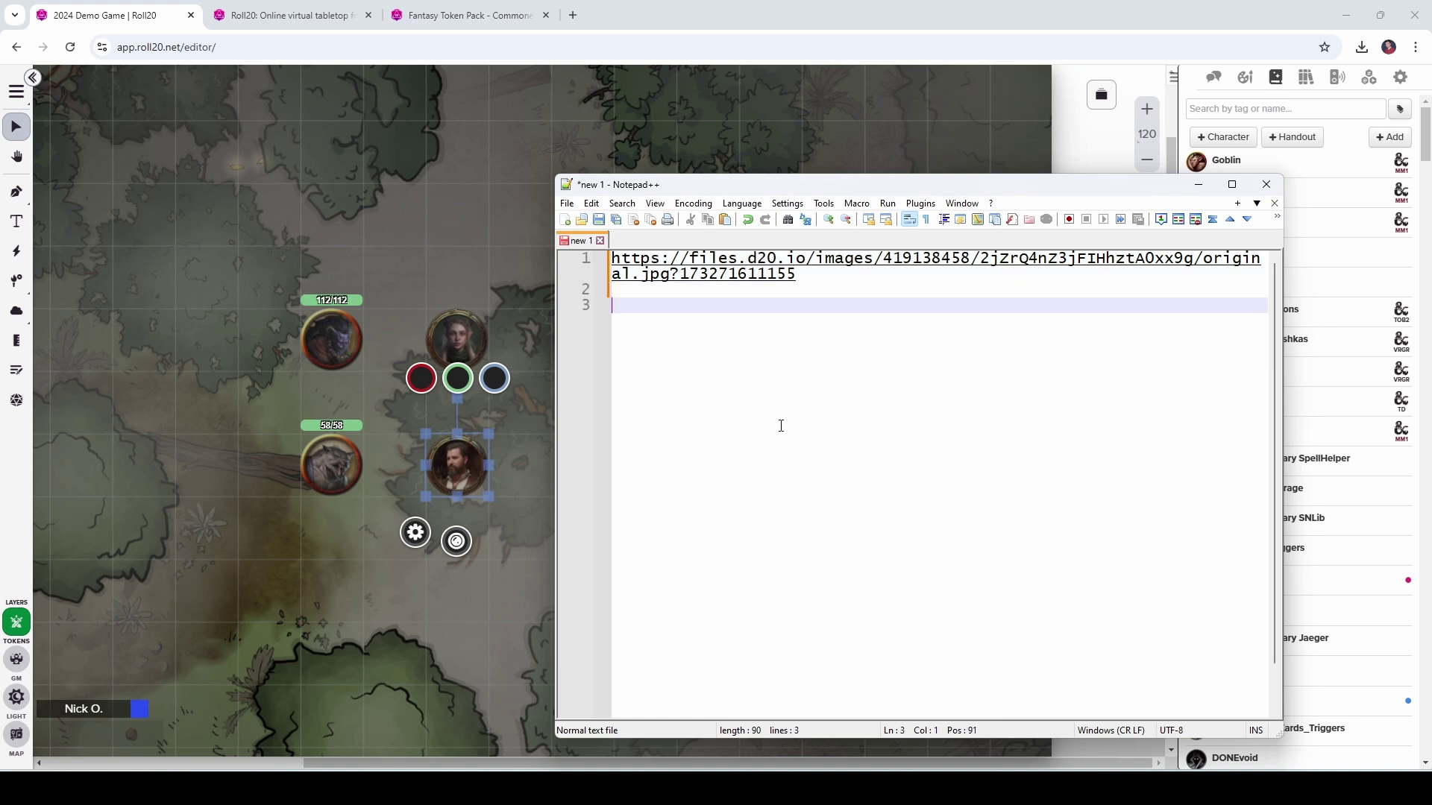
{"action": "key", "text": "ctrl+v"}
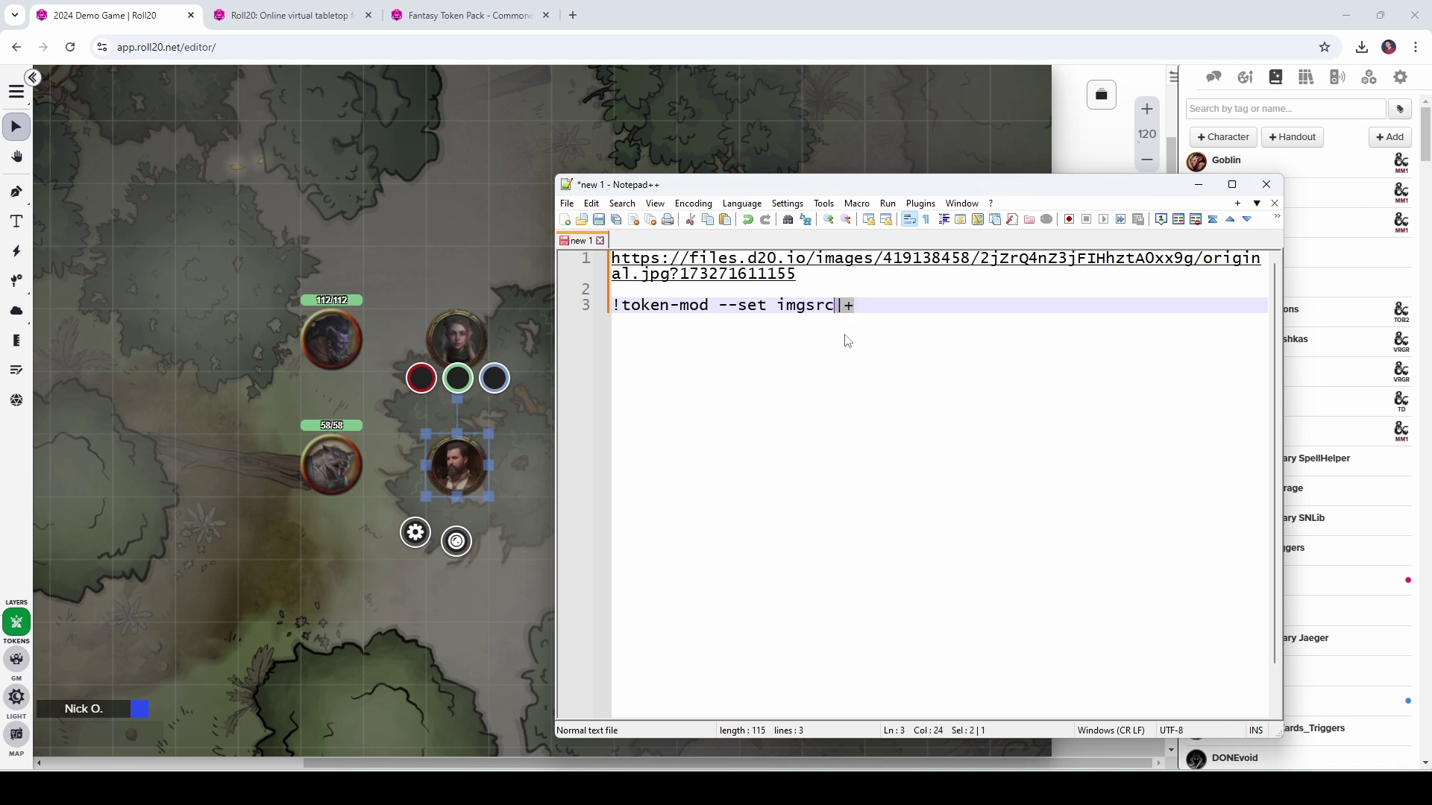
Step: Move the image URL from line 1 to follow imgsrc|+ on line 3
{"action": "left_click_drag", "start_coordinate": [853, 312], "coordinate": [850, 313]}
{"action": "left_click", "coordinate": [858, 307]}
{"action": "left_click_drag", "start_coordinate": [798, 274], "coordinate": [594, 265]}
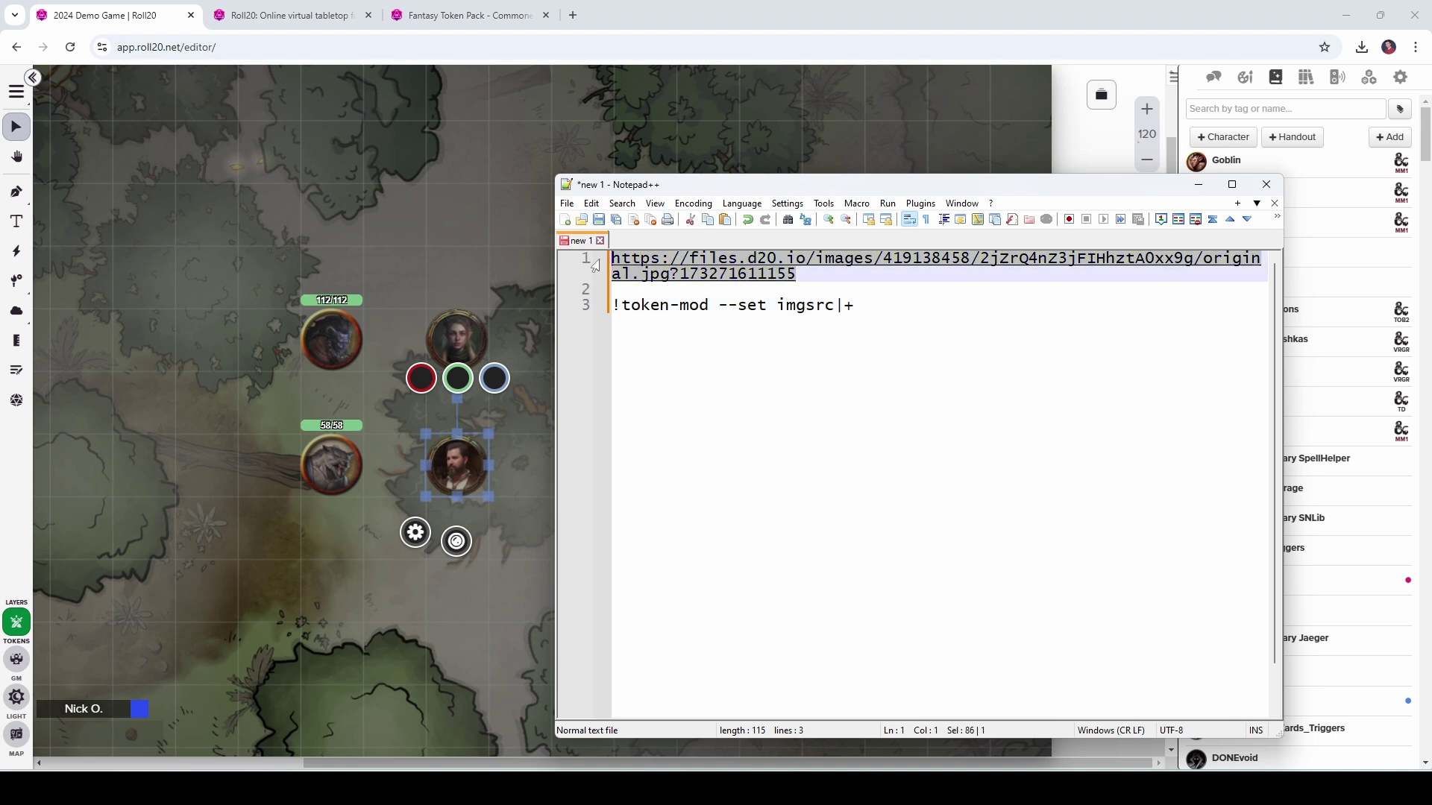
{"action": "key", "text": "ctrl+x"}
{"action": "left_click", "coordinate": [901, 387]}
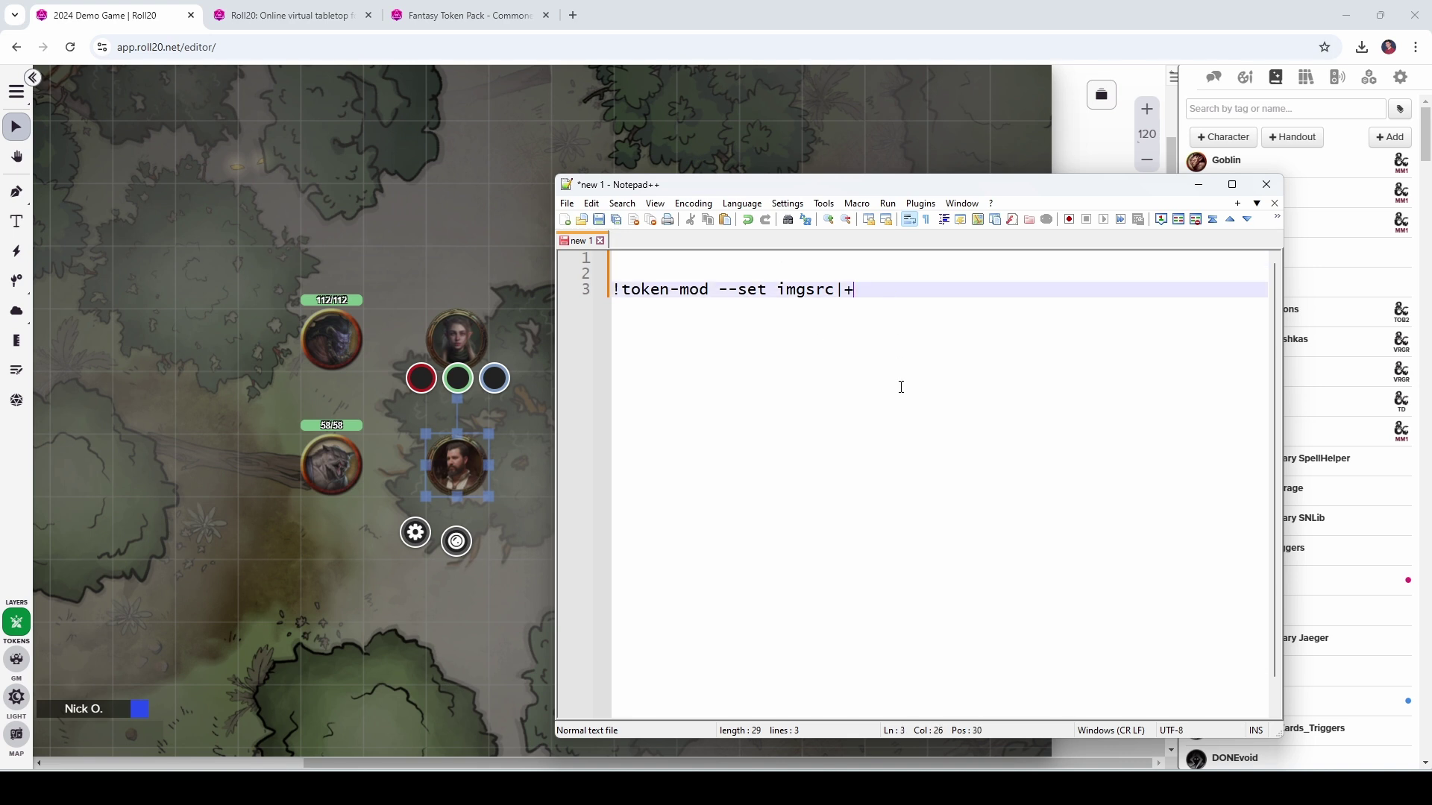
{"action": "key", "text": "ctrl+v"}
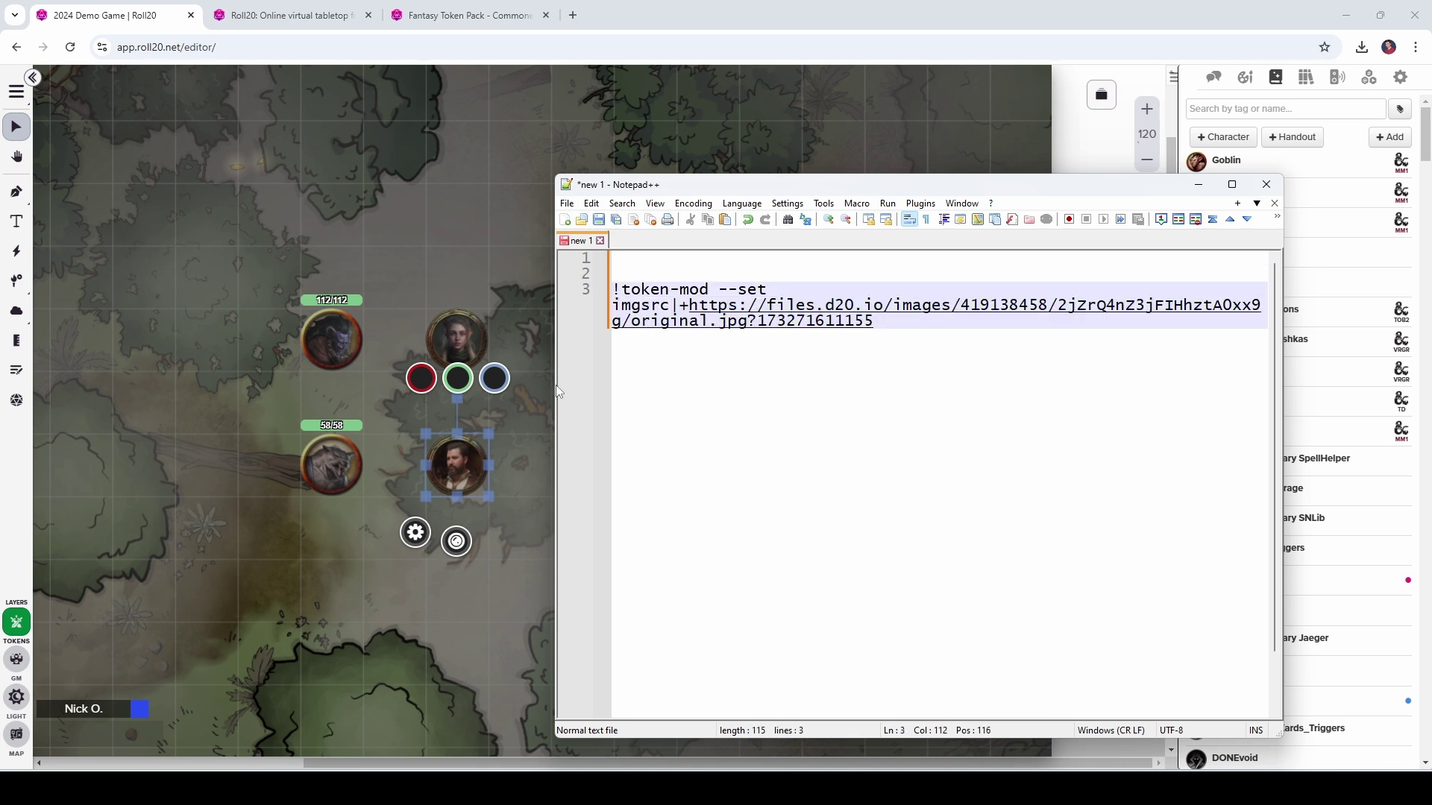
{"action": "mouse_move", "coordinate": [557, 392]}
{"action": "left_mouse_down"}
{"action": "mouse_move", "coordinate": [190, 399]}
{"action": "mouse_move", "coordinate": [545, 399]}
{"action": "left_mouse_up"}
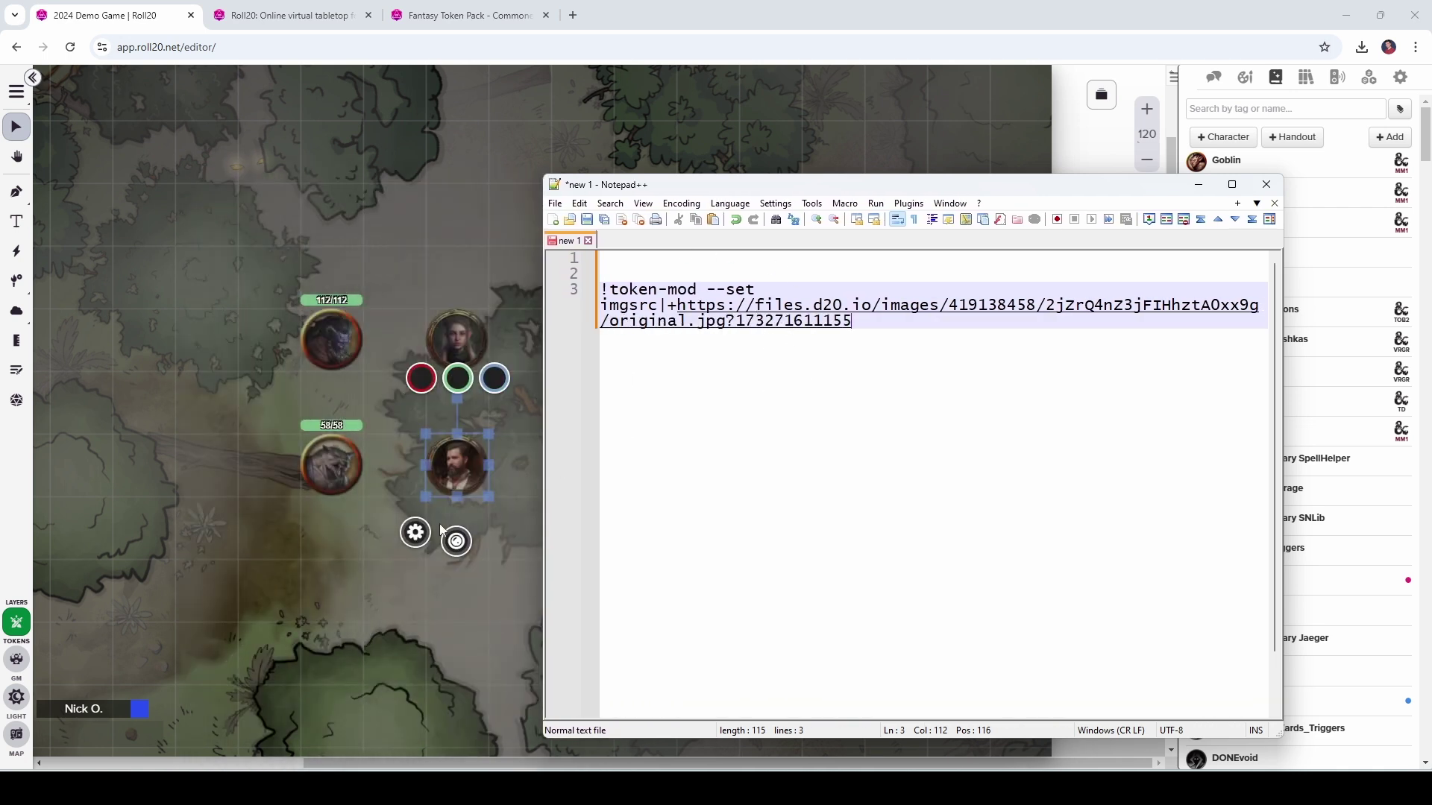
Step: With the 58/58 werewolf token selected, paste the line-3 token-mod command into chat and send it
{"action": "left_click", "coordinate": [320, 471]}
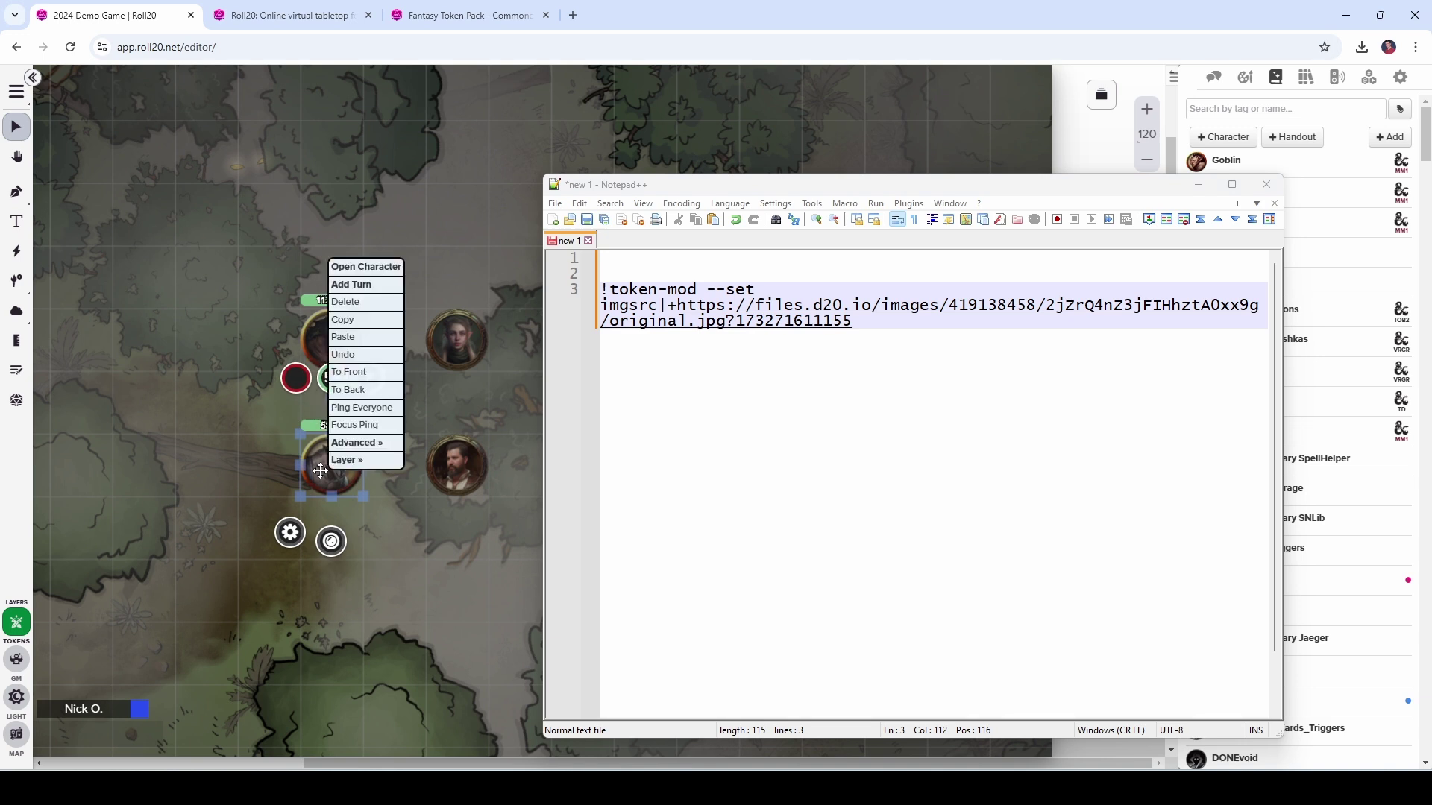
{"action": "right_click", "coordinate": [320, 471]}
{"action": "mouse_move", "coordinate": [321, 465]}
{"action": "left_click_drag", "start_coordinate": [854, 322], "coordinate": [572, 297]}
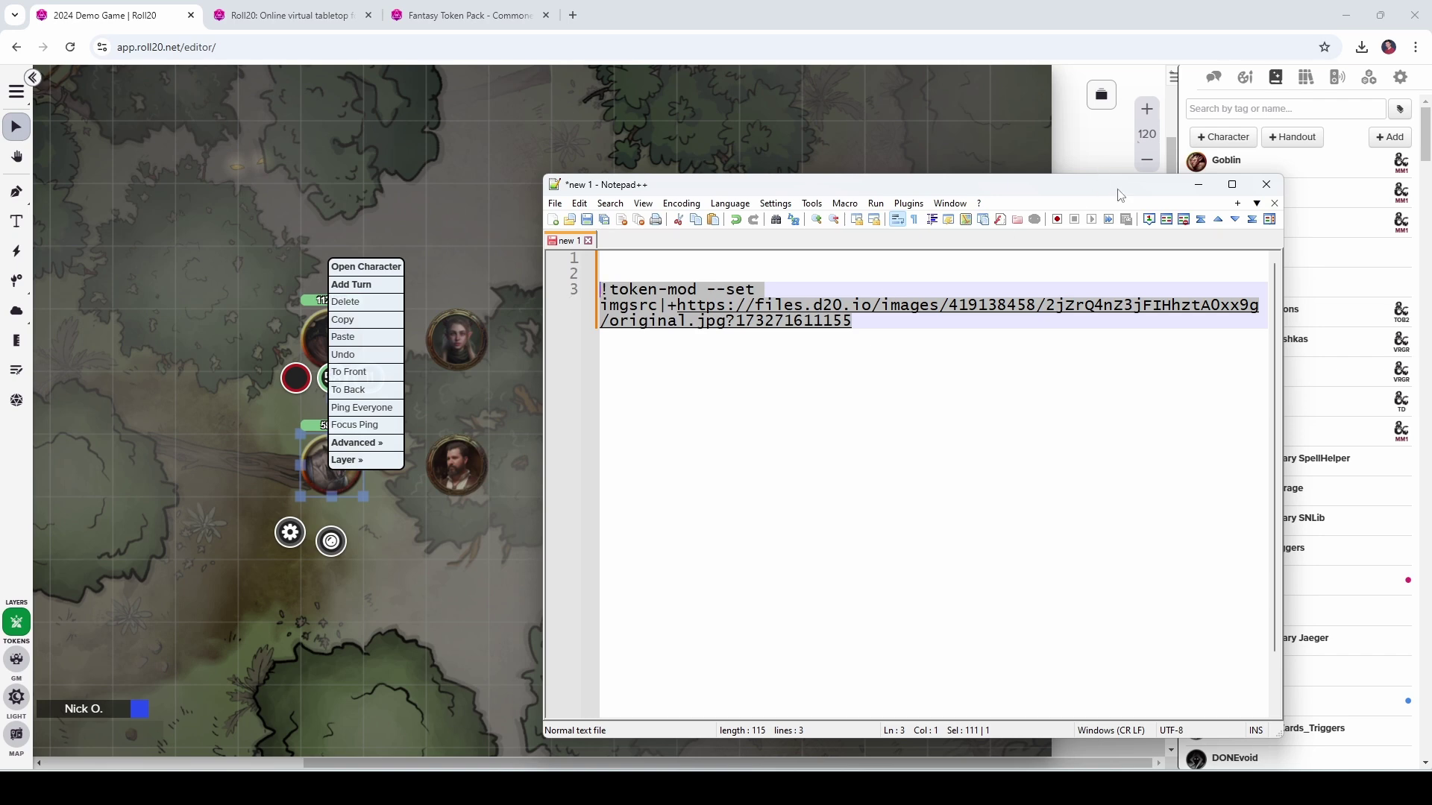
{"action": "left_click", "coordinate": [1198, 184]}
{"action": "left_click", "coordinate": [1214, 77]}
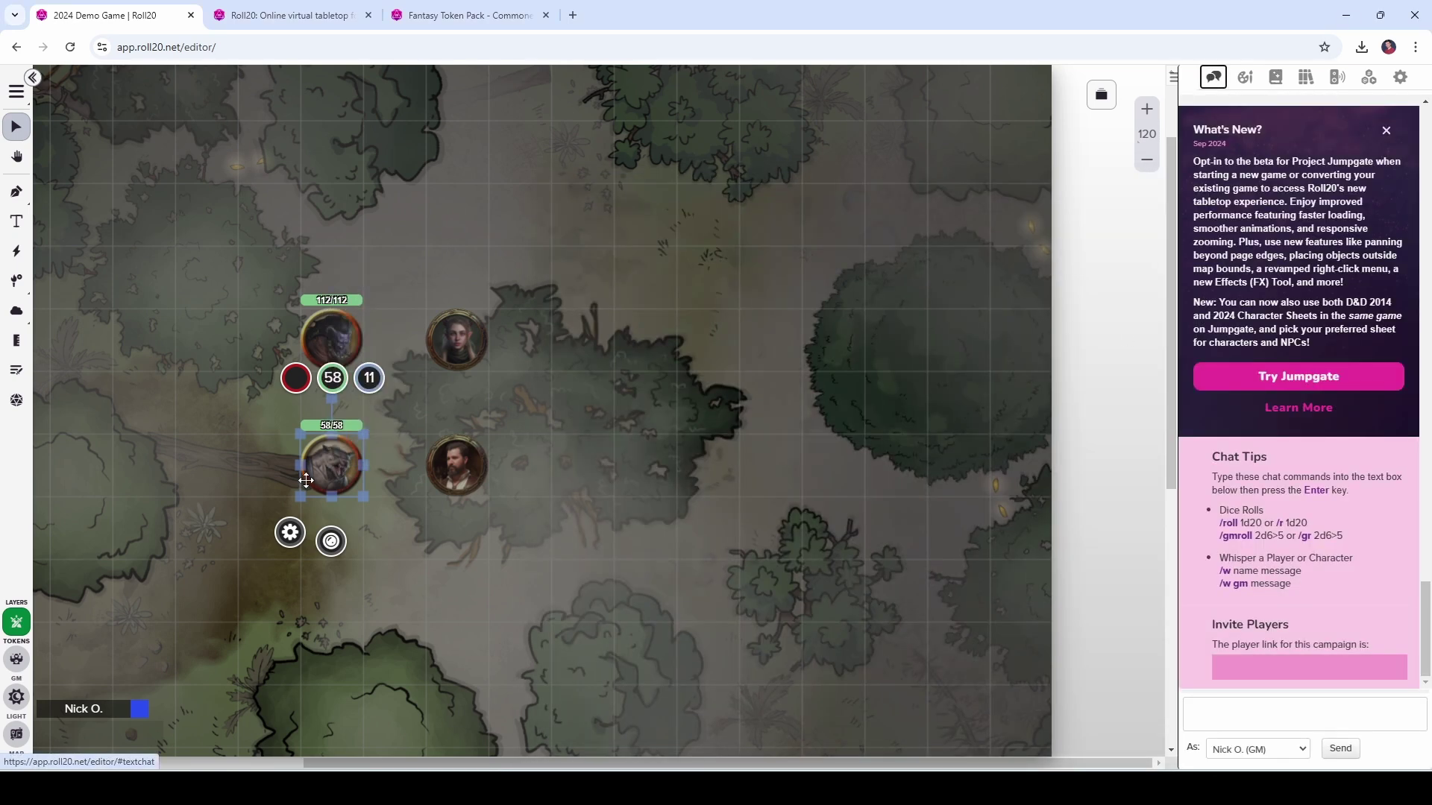
{"action": "left_click", "coordinate": [1235, 713]}
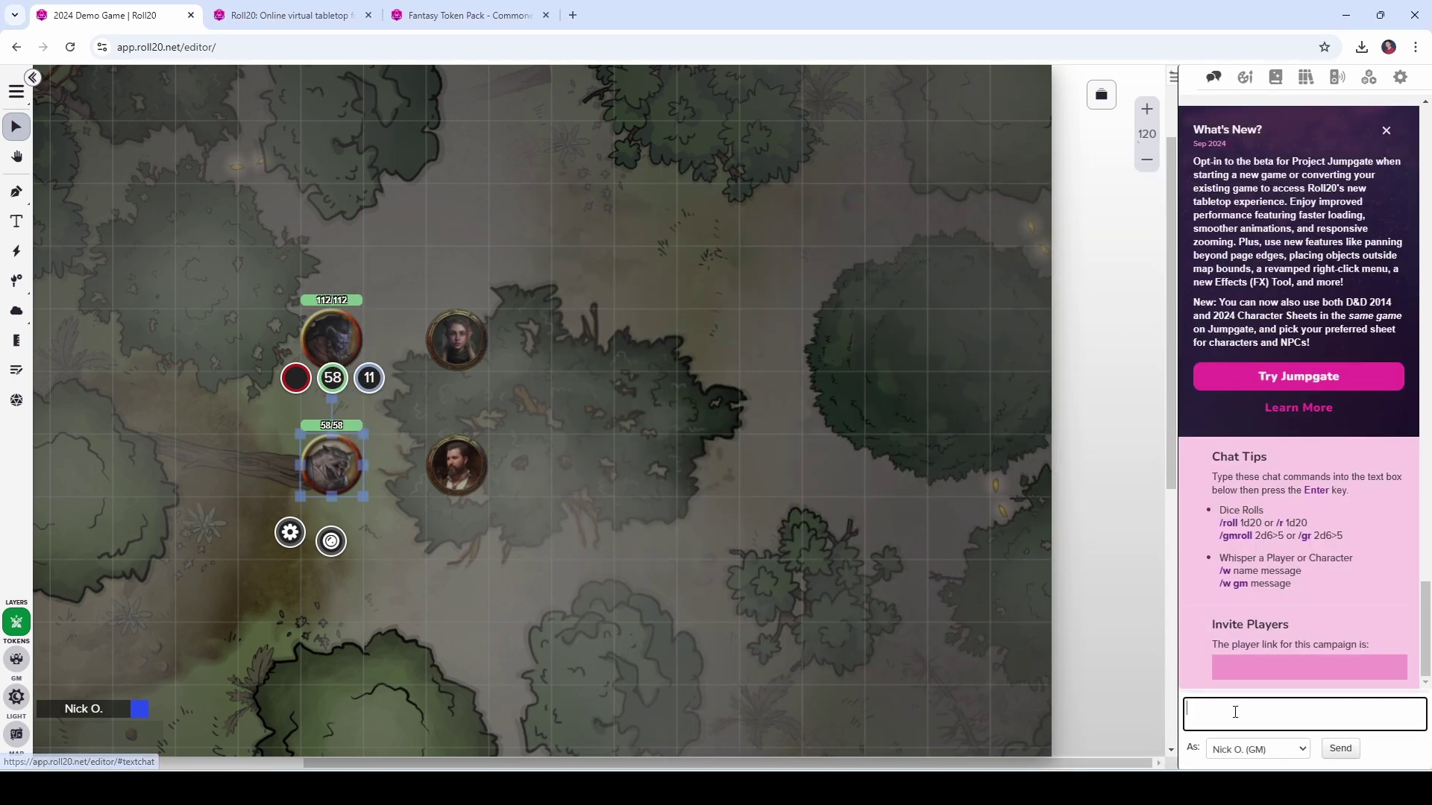
{"action": "key", "text": "ctrl+v"}
{"action": "key", "text": "Return"}
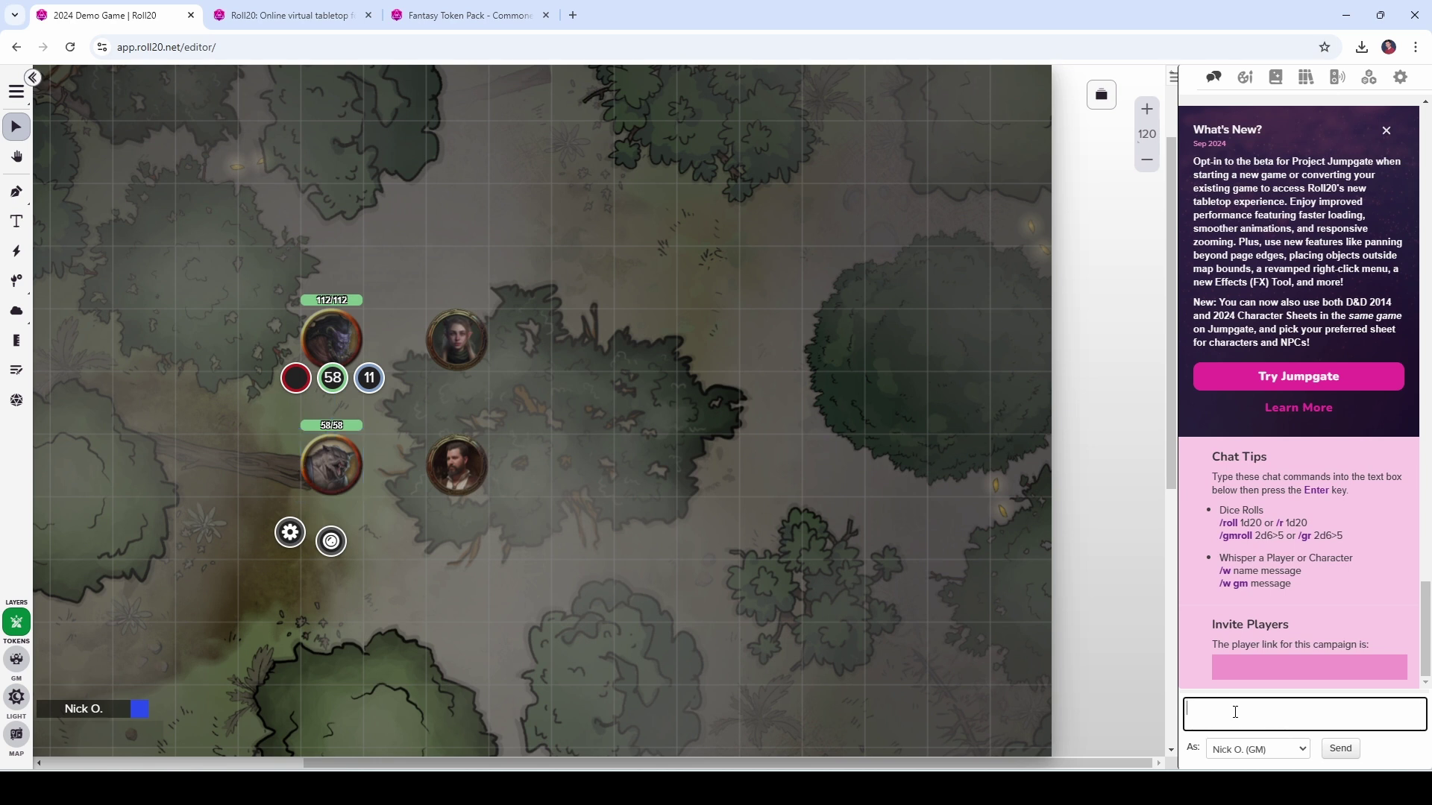
Step: Switch the 58/58 werewolf token to its second, commoner side using Multi-Sided > Choose Side
{"action": "left_click", "coordinate": [318, 465]}
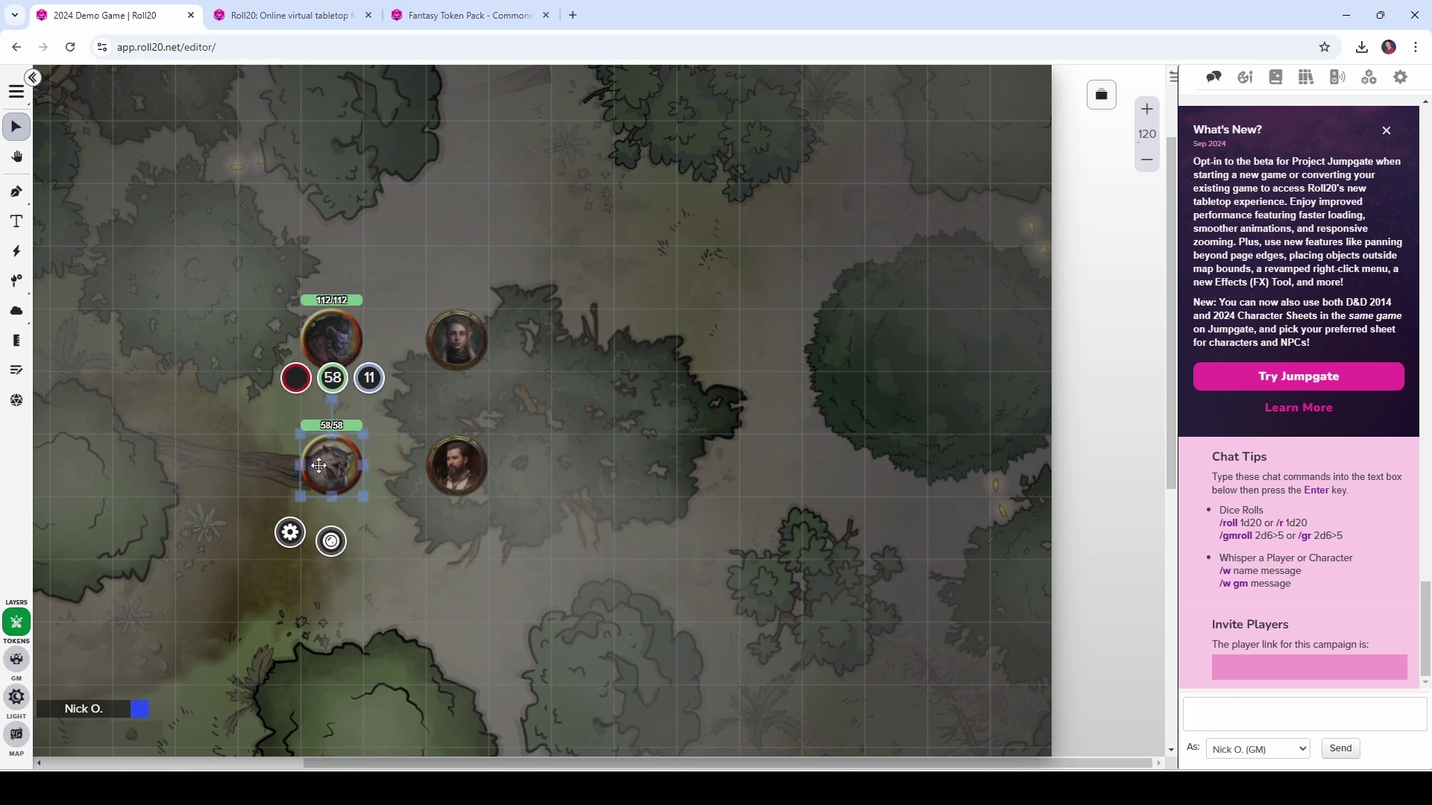
{"action": "right_click", "coordinate": [319, 465]}
{"action": "mouse_move", "coordinate": [356, 460]}
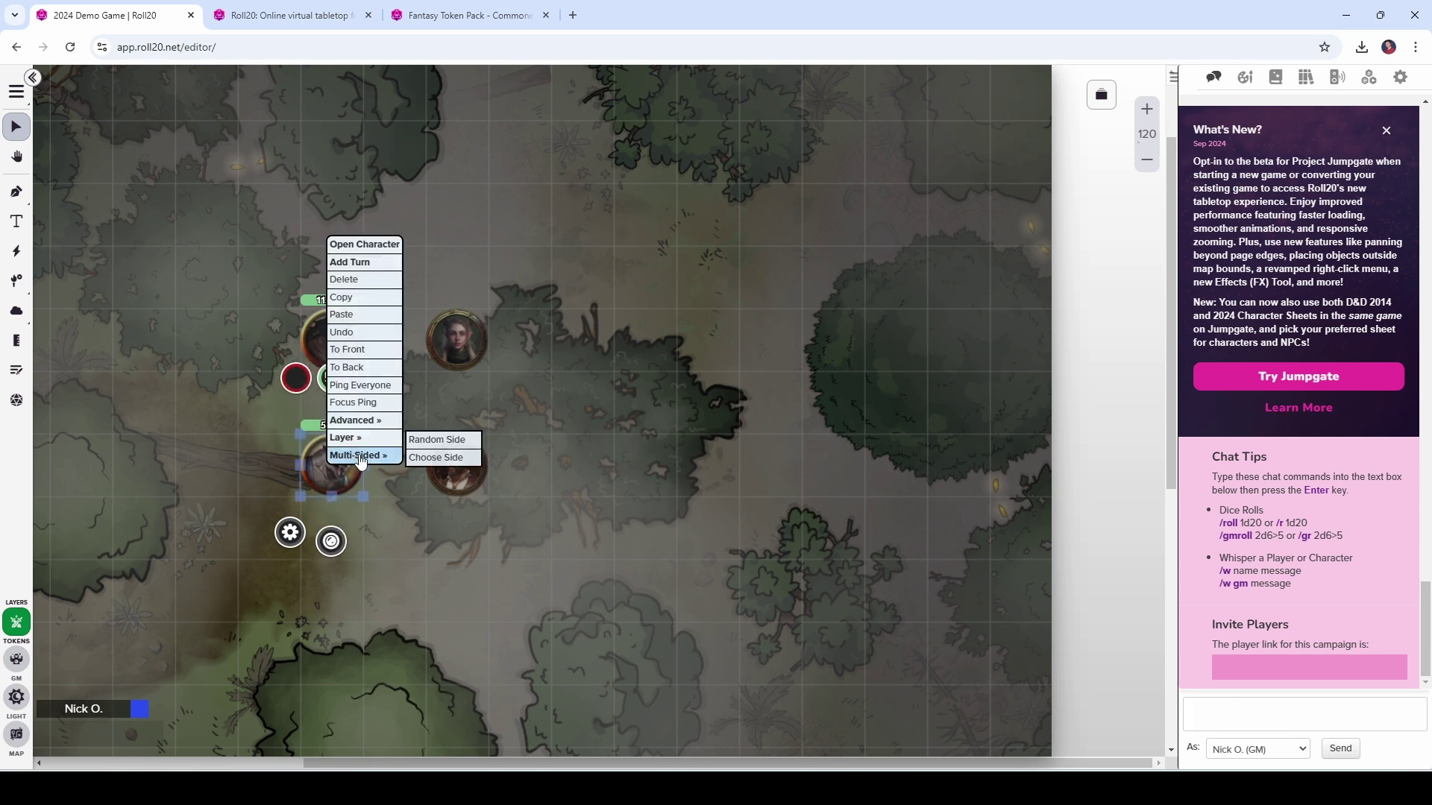
{"action": "left_click", "coordinate": [420, 458]}
{"action": "left_click", "coordinate": [750, 433]}
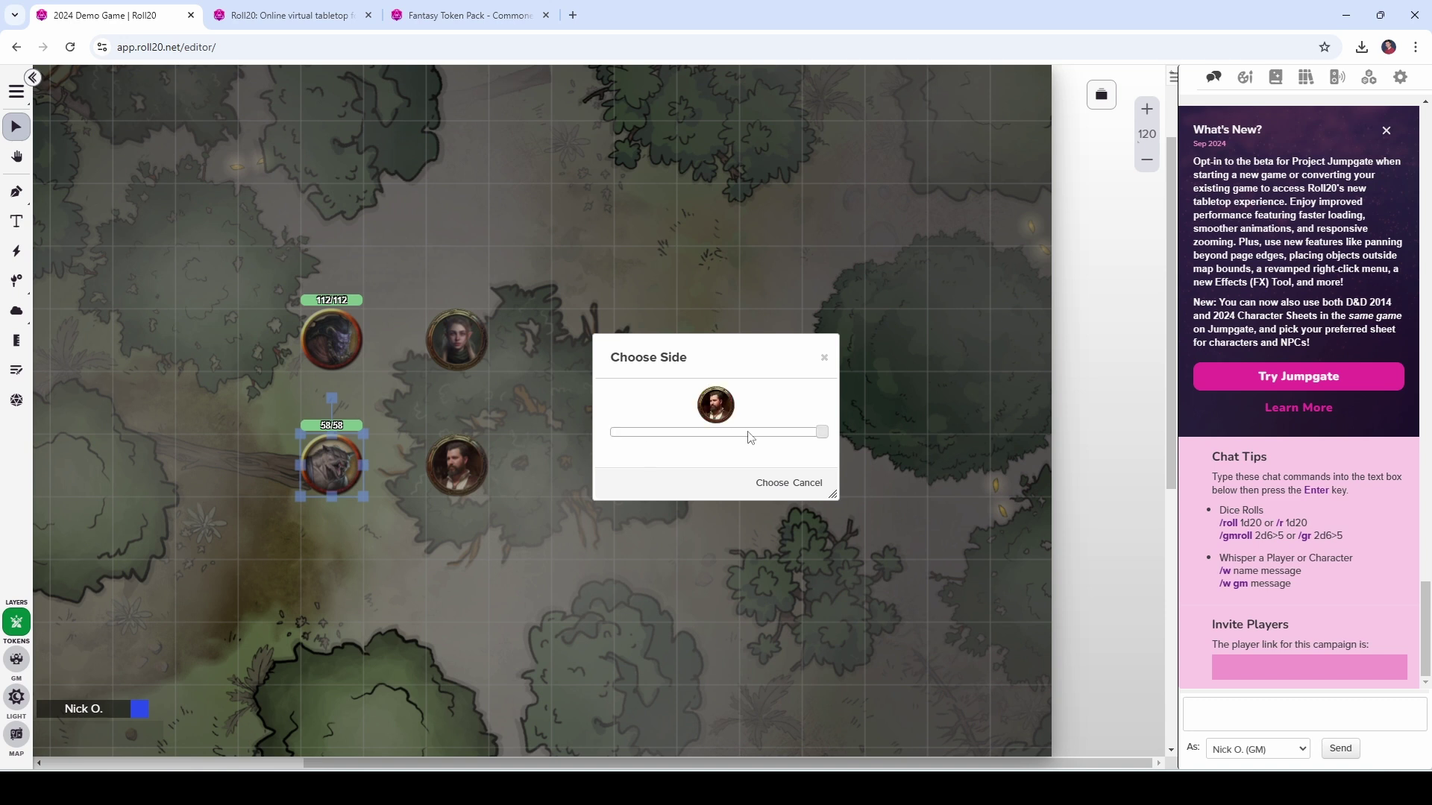
{"action": "left_click", "coordinate": [768, 482]}
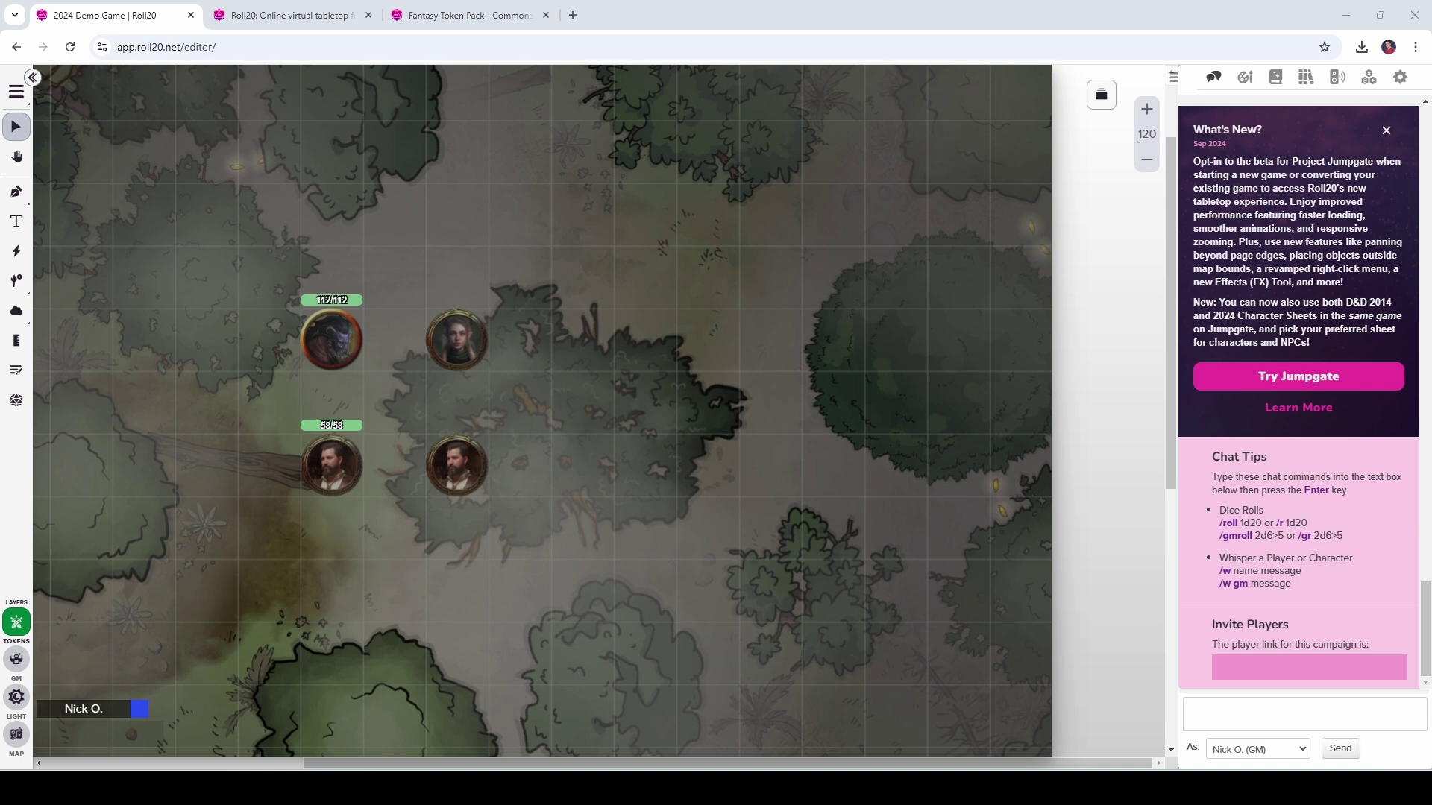
Step: Add '!token-mod --set imgsrc|+?{Enter Image URL}' on line 5 and select that line
{"action": "key", "text": "alt+Tab"}
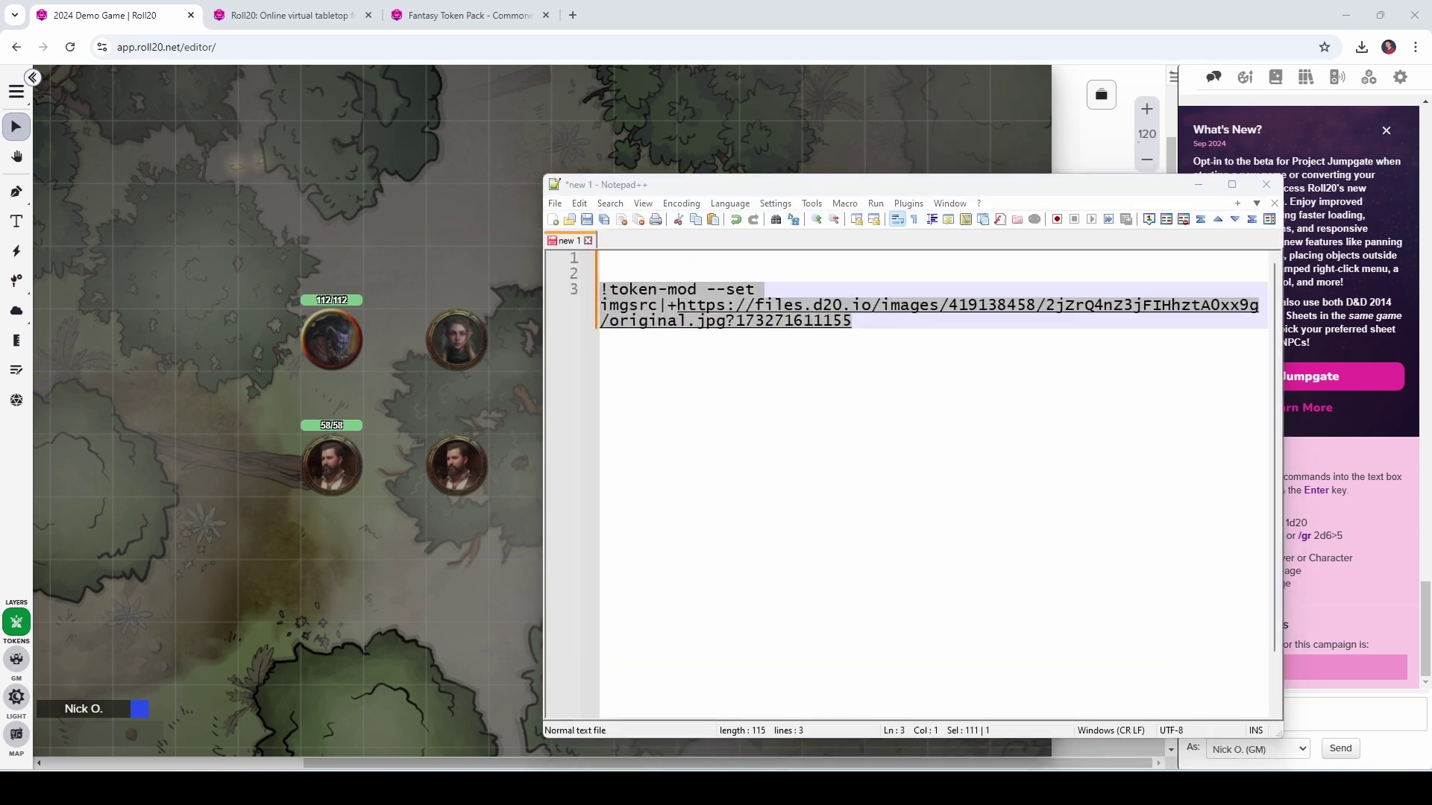
{"action": "left_click", "coordinate": [937, 383]}
{"action": "key", "text": "Return"}
{"action": "key", "text": "Return"}
{"action": "key", "text": "ctrl+v"}
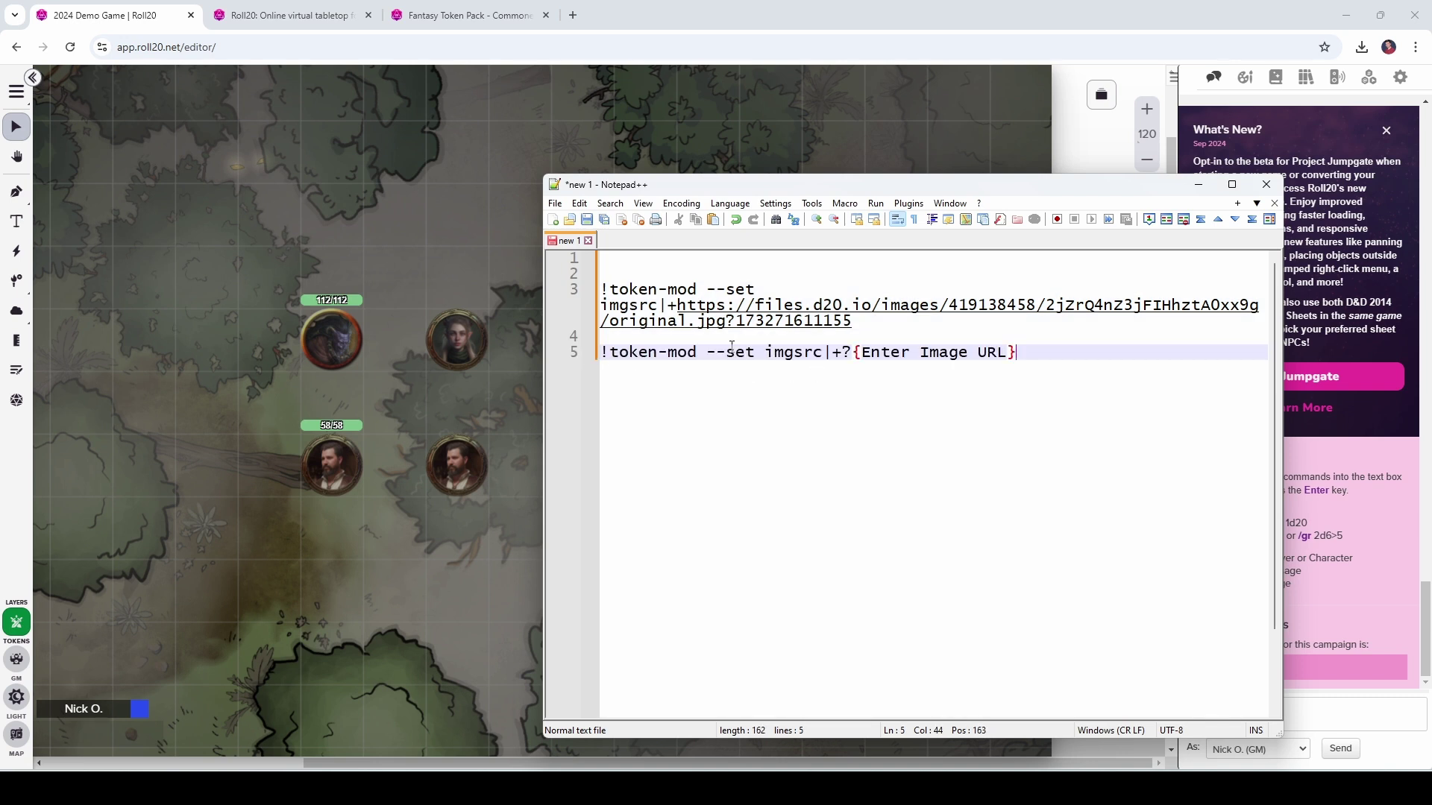
{"action": "left_click_drag", "start_coordinate": [839, 190], "coordinate": [540, 185]}
{"action": "key", "text": "shift+Home"}
{"action": "key", "text": "ctrl+c"}
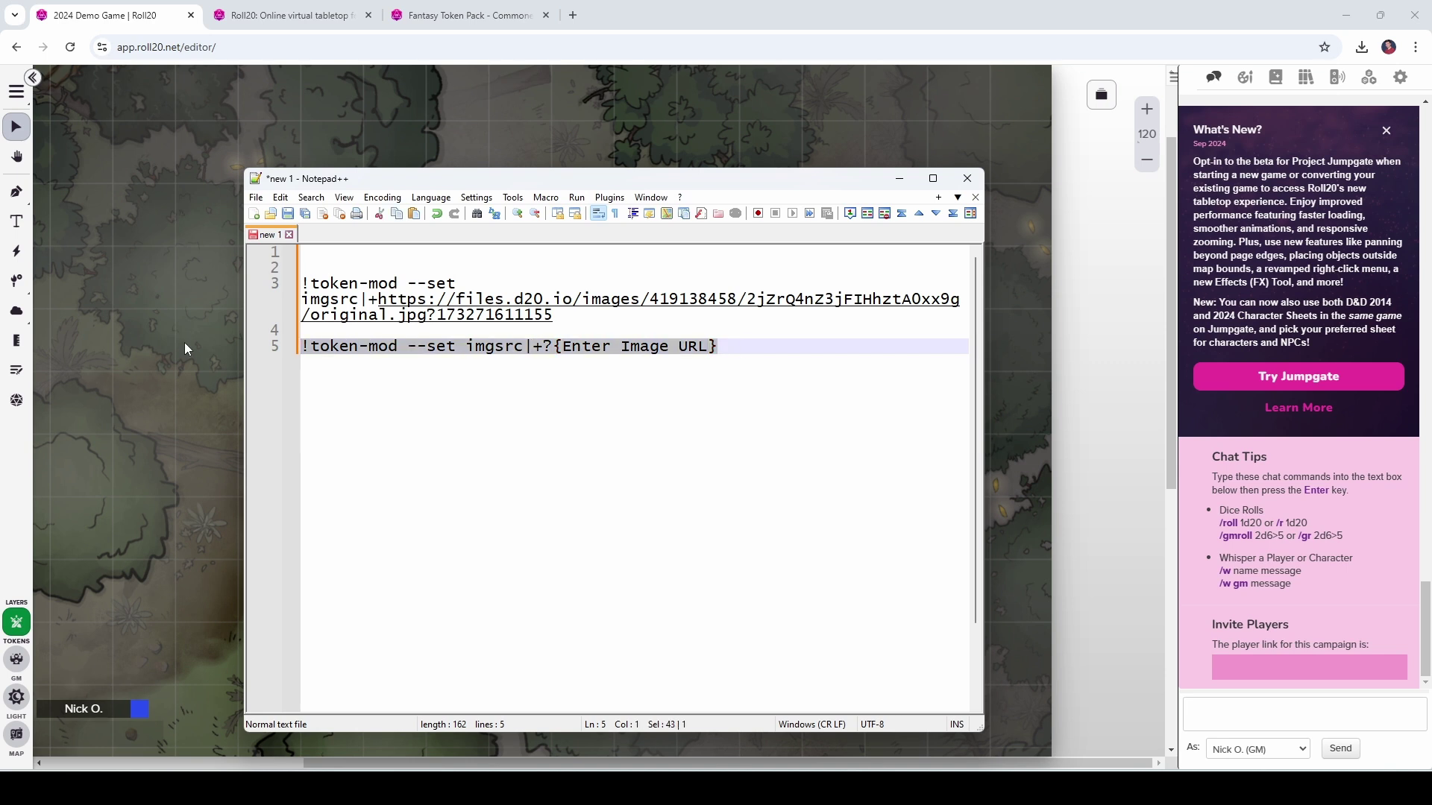
Step: Create a new macro named multiTokenImage with the prompting token-mod command as its action
{"action": "left_click", "coordinate": [1369, 77]}
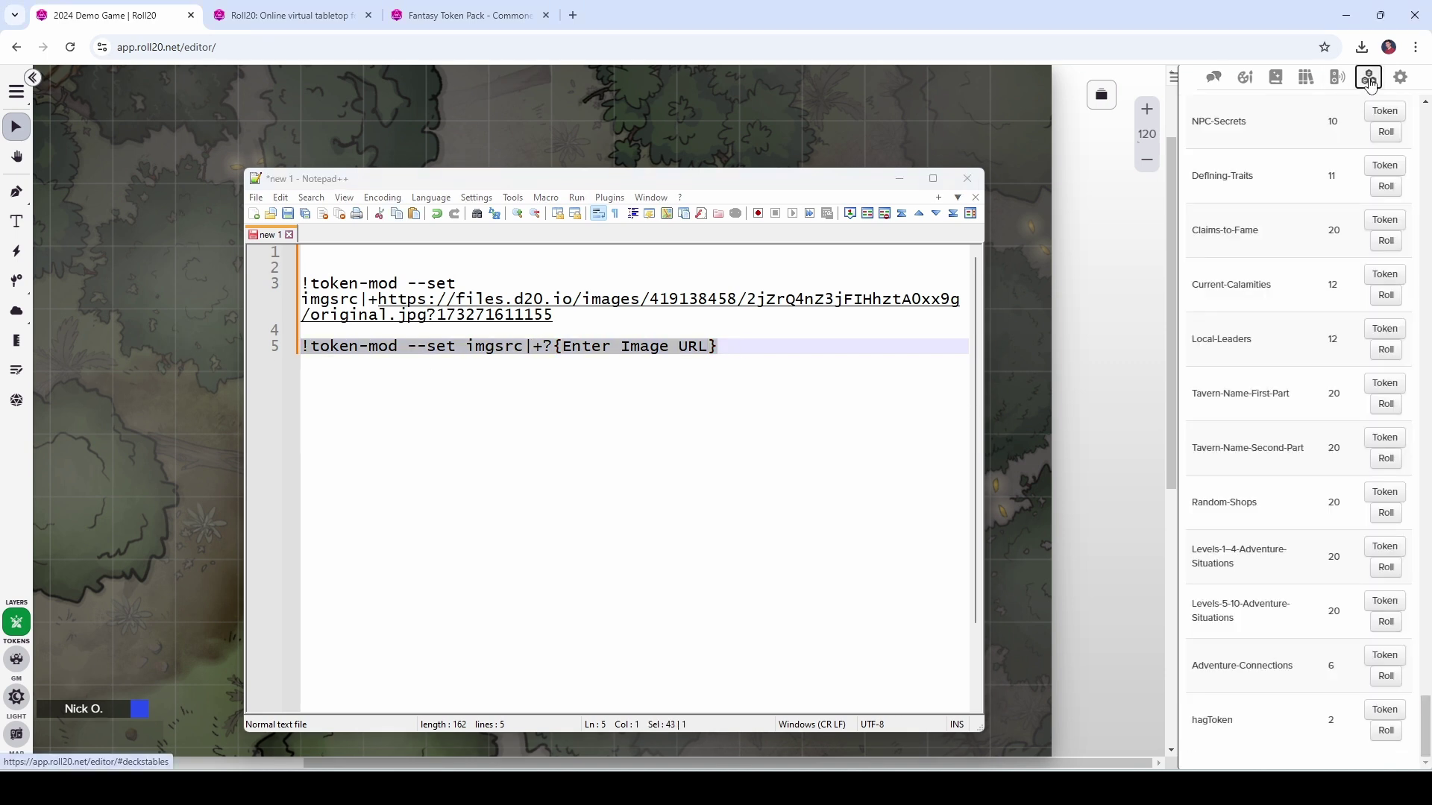
{"action": "scroll", "coordinate": [1376, 462], "scroll_direction": "up", "scroll_amount": 10}
{"action": "left_click", "coordinate": [1389, 105]}
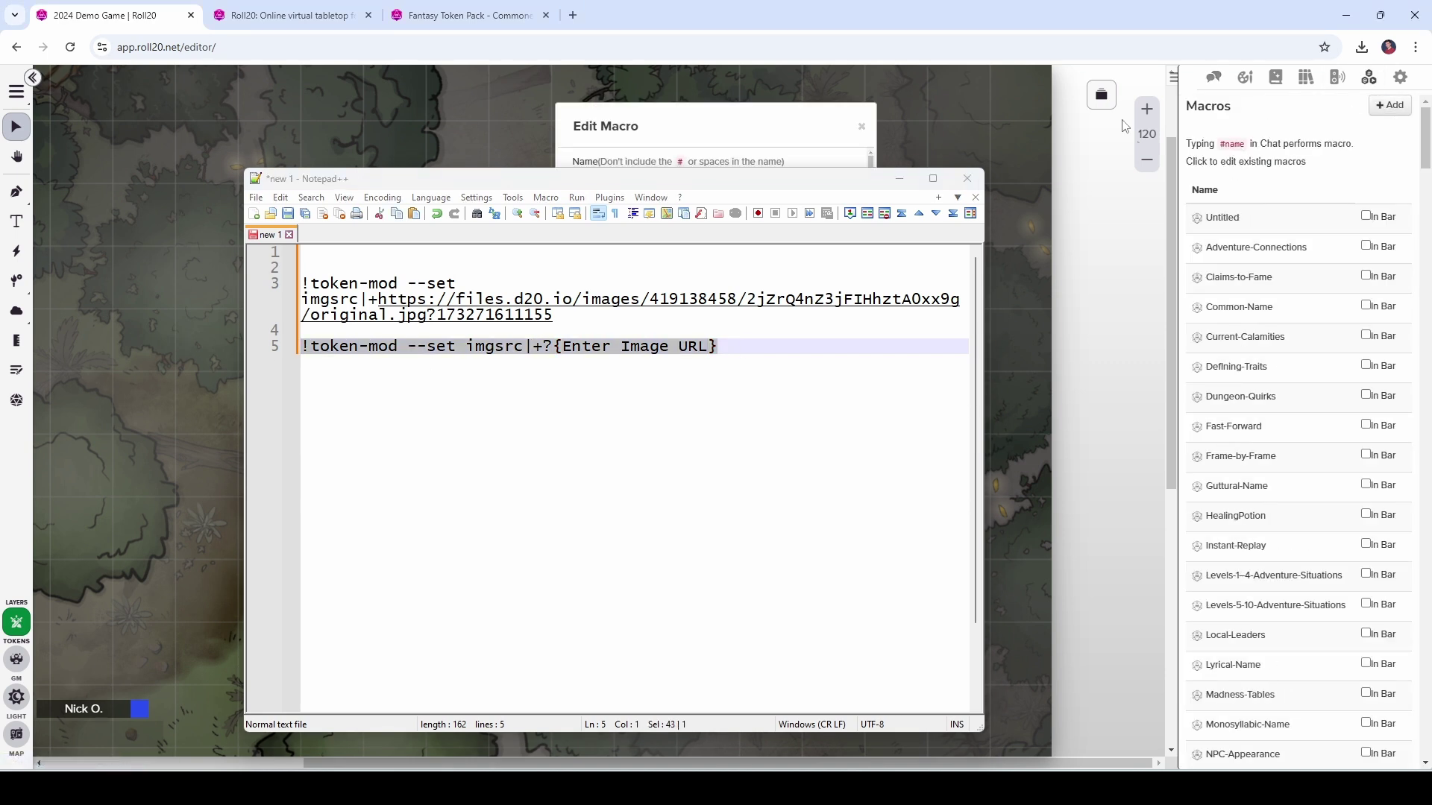
{"action": "left_click_drag", "start_coordinate": [760, 188], "coordinate": [757, 307]}
{"action": "left_click", "coordinate": [645, 185]}
{"action": "type", "text": "mu"}
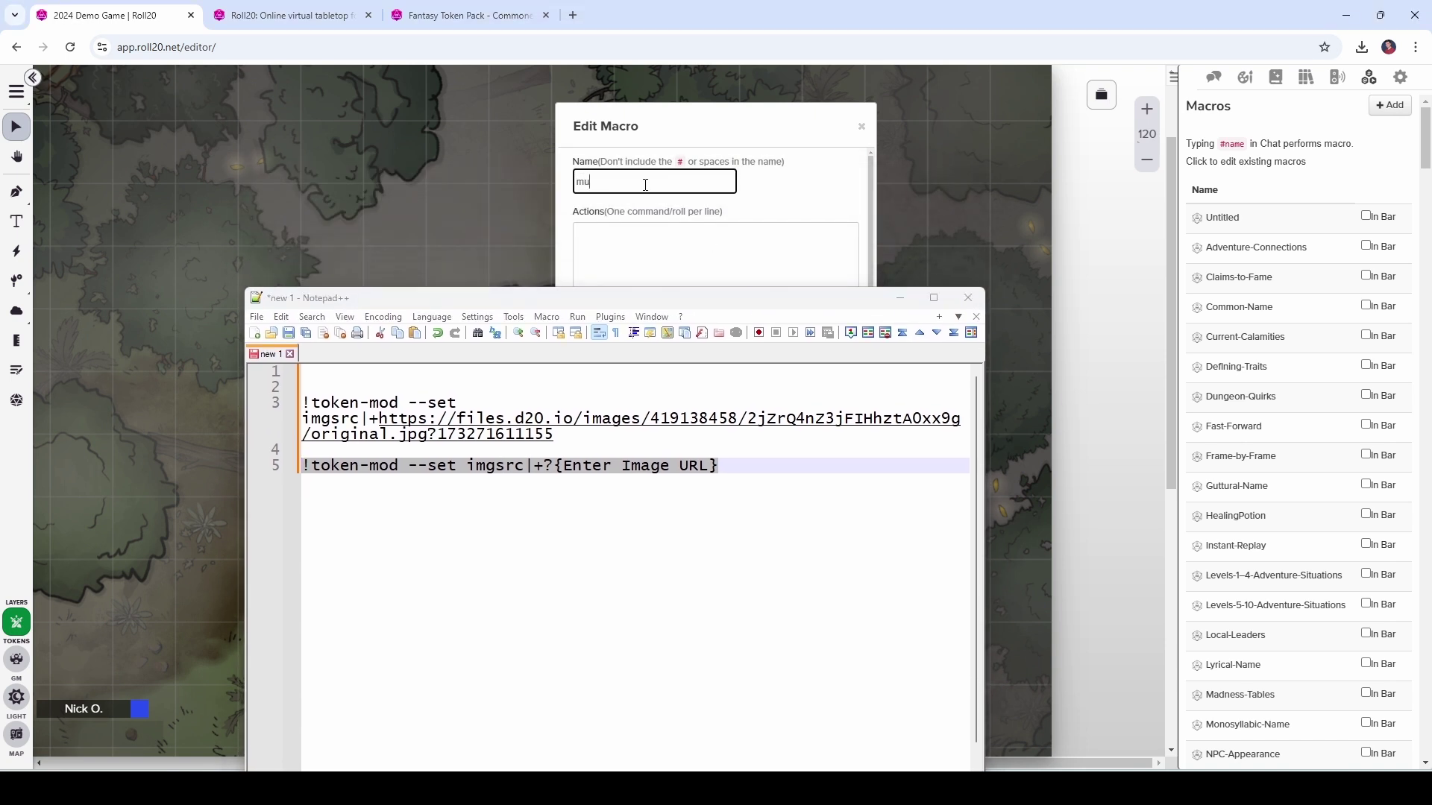
{"action": "type", "text": "ltiTokenImage"}
{"action": "left_click", "coordinate": [623, 237]}
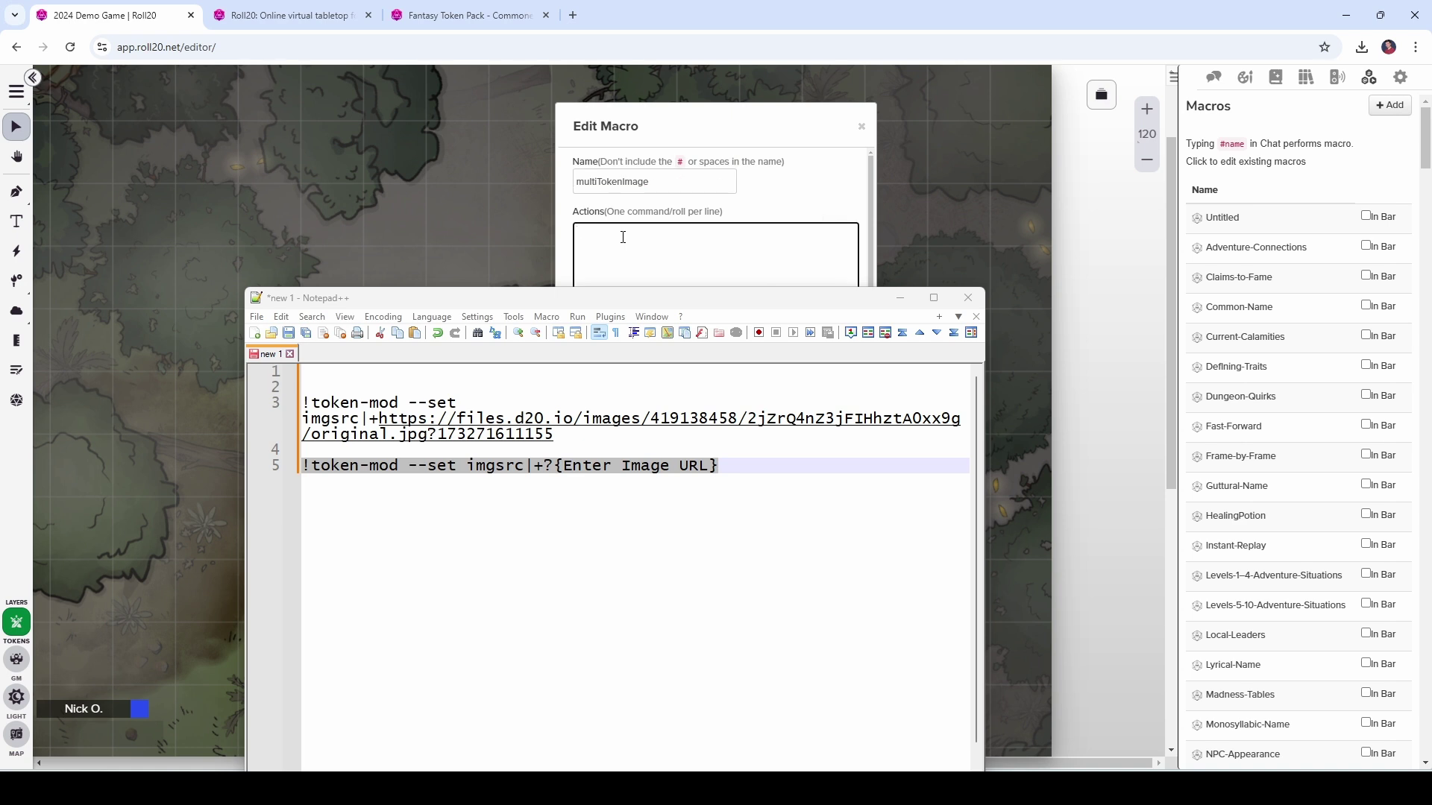
{"action": "key", "text": "ctrl+v"}
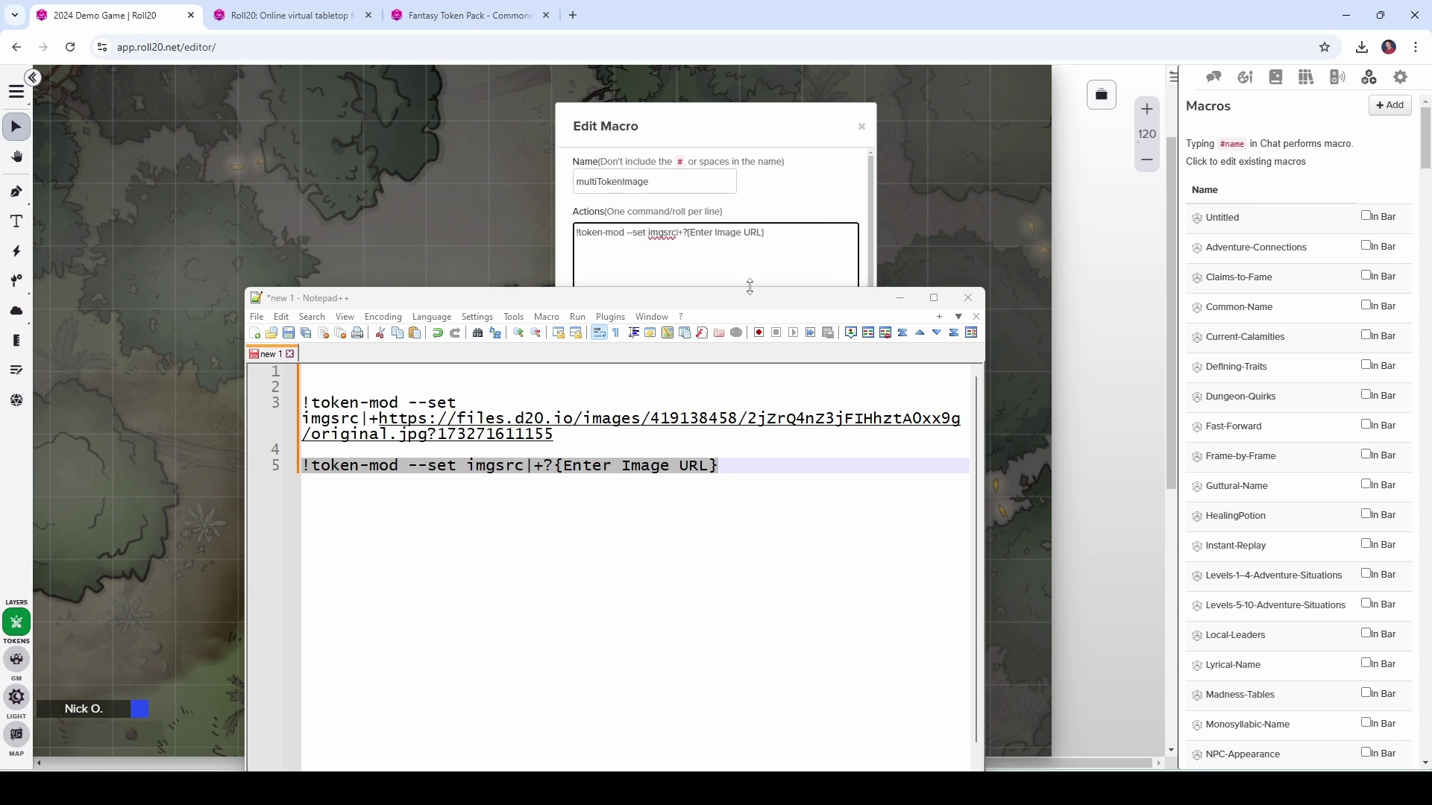
Step: Save the multiTokenImage macro and show it in the macro quick bar
{"action": "left_click_drag", "start_coordinate": [749, 286], "coordinate": [750, 501]}
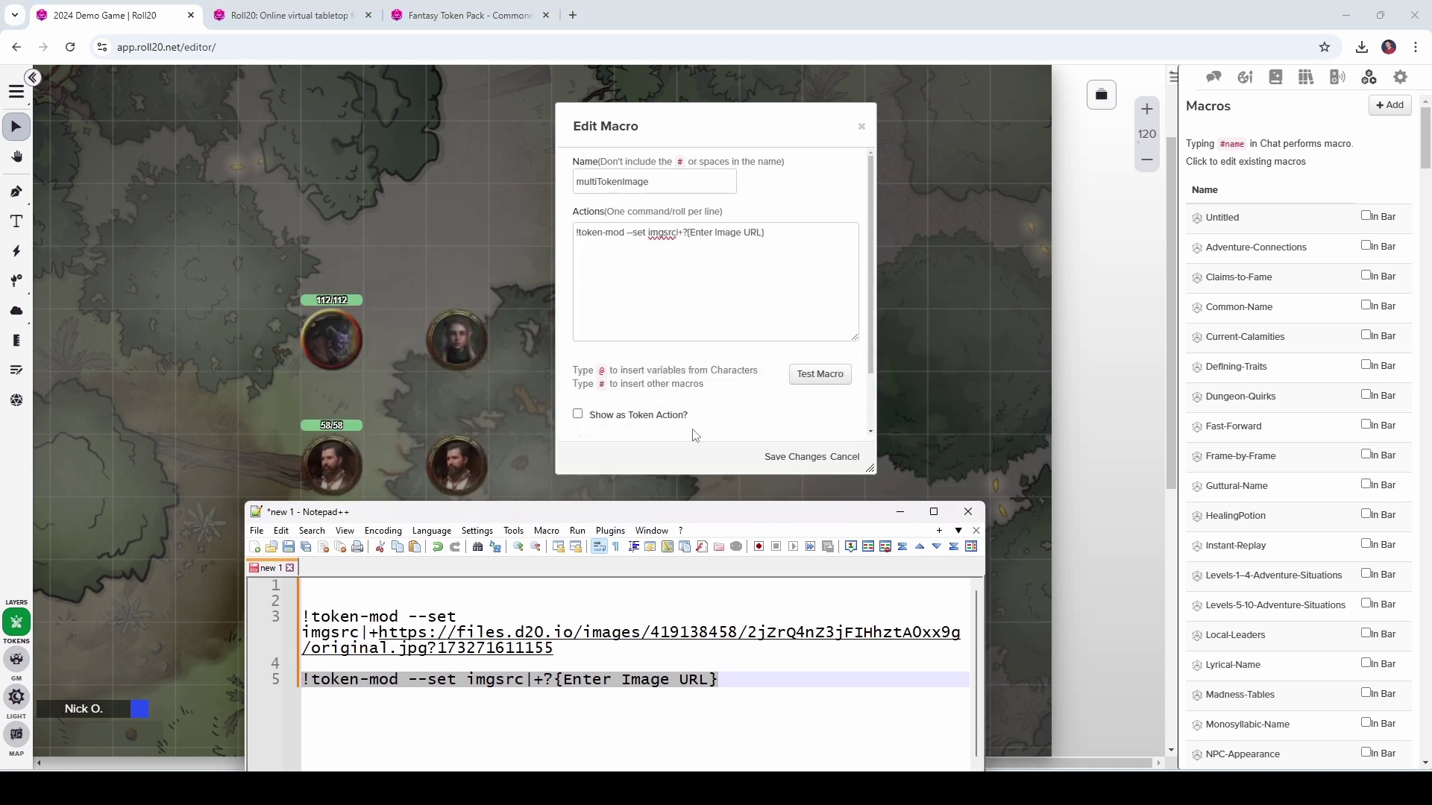
{"action": "left_click", "coordinate": [816, 458]}
{"action": "scroll", "coordinate": [1359, 369], "scroll_direction": "down", "scroll_amount": 12}
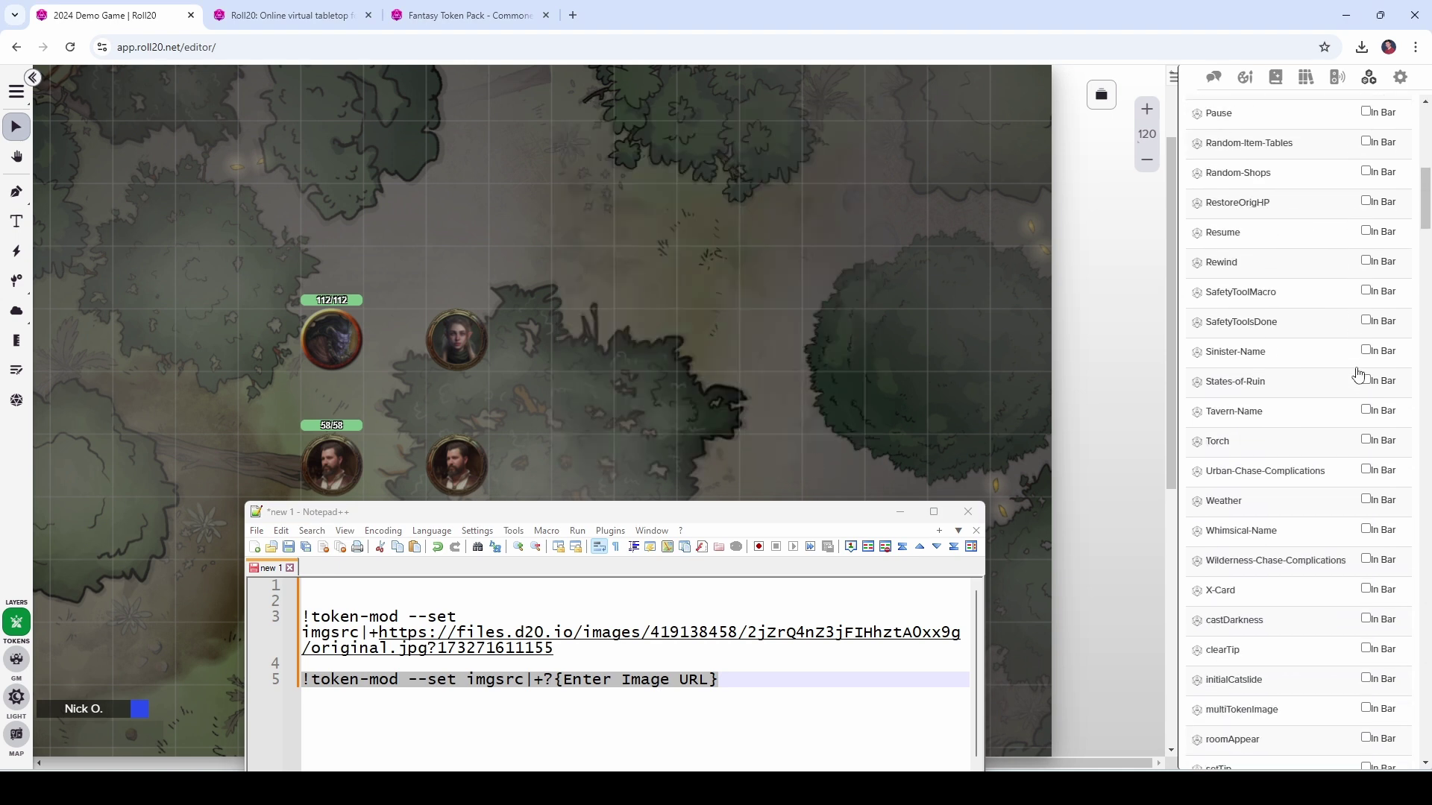
{"action": "left_click", "coordinate": [1365, 485]}
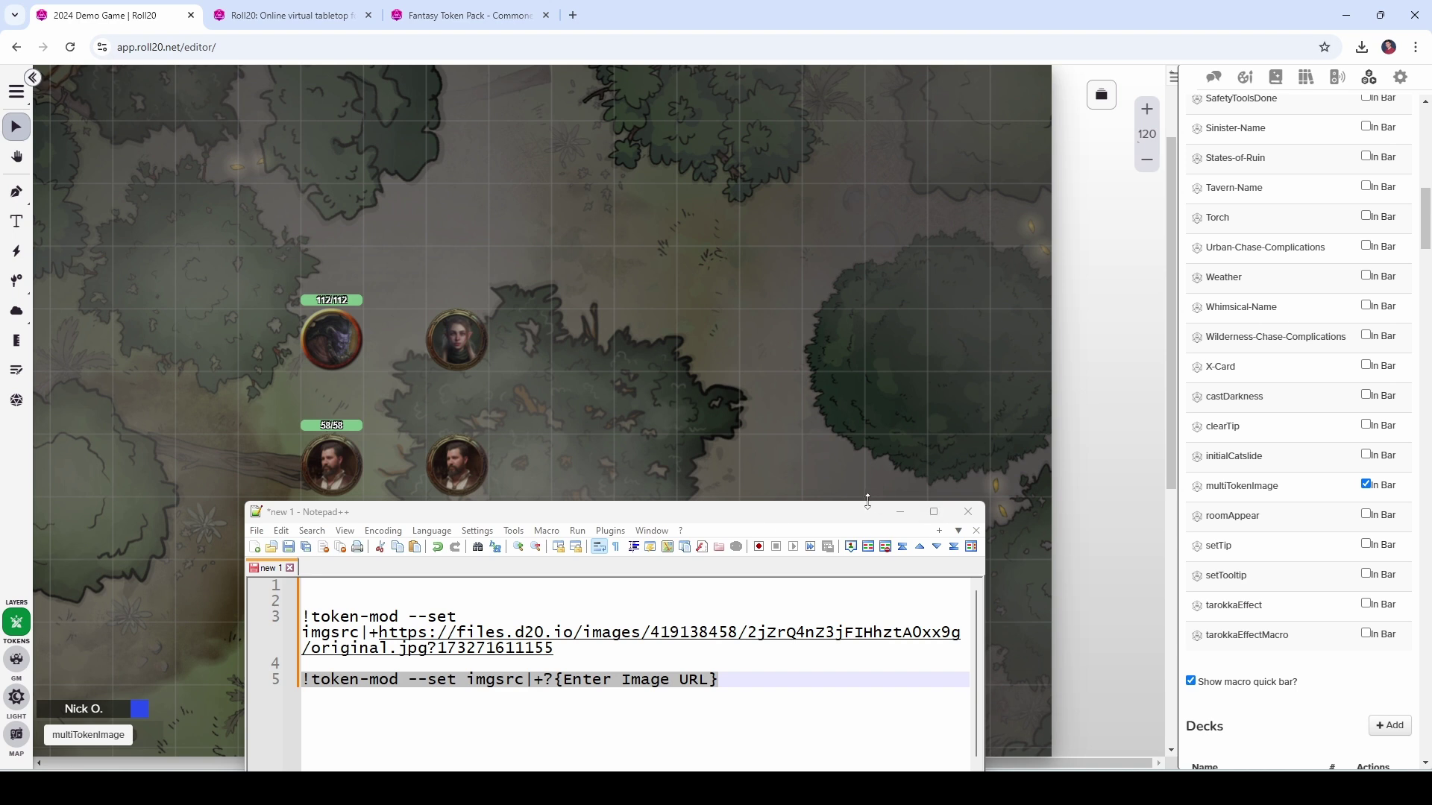
{"action": "left_click", "coordinate": [901, 512]}
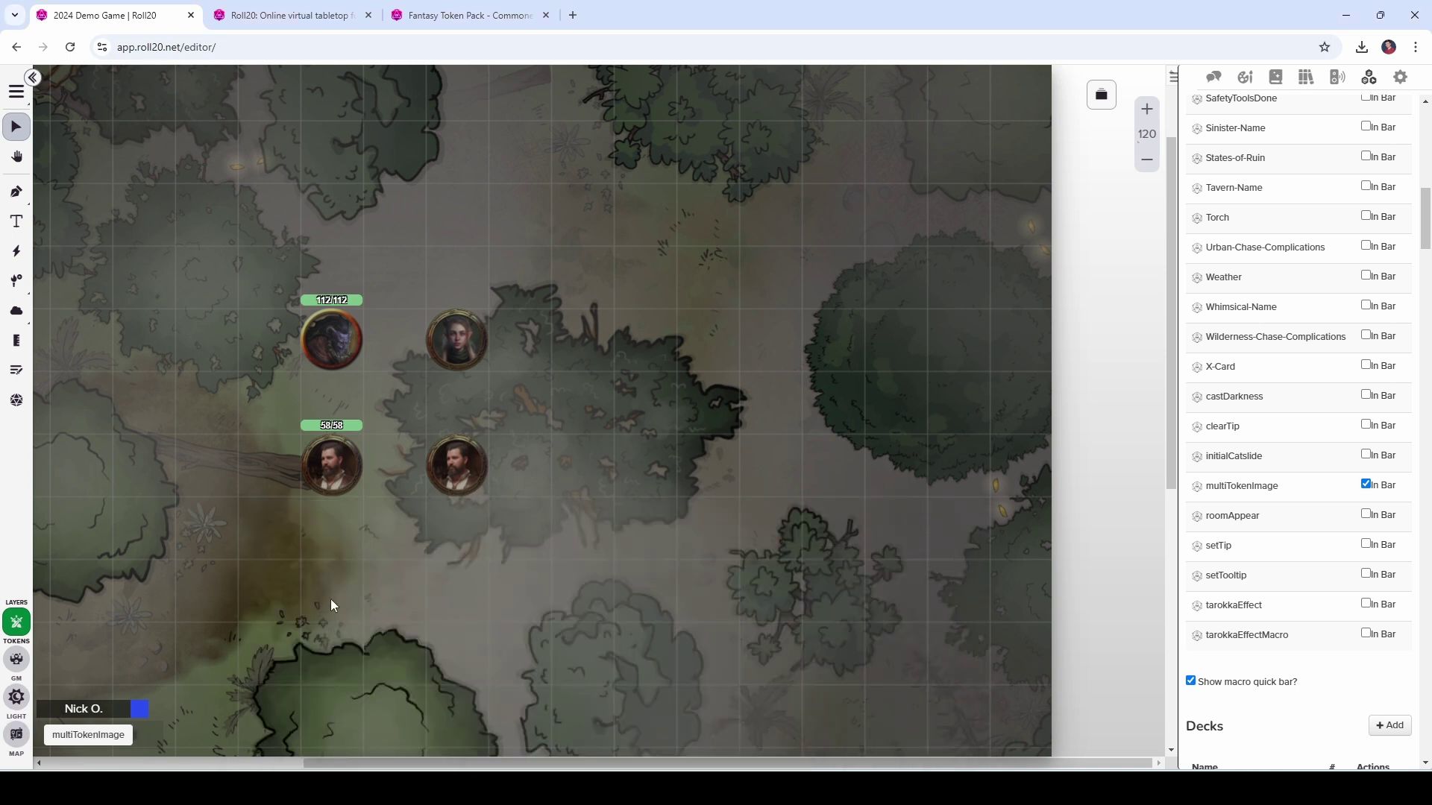
Step: Place a Werewolf token from the Journal onto the map
{"action": "left_click", "coordinate": [1276, 88]}
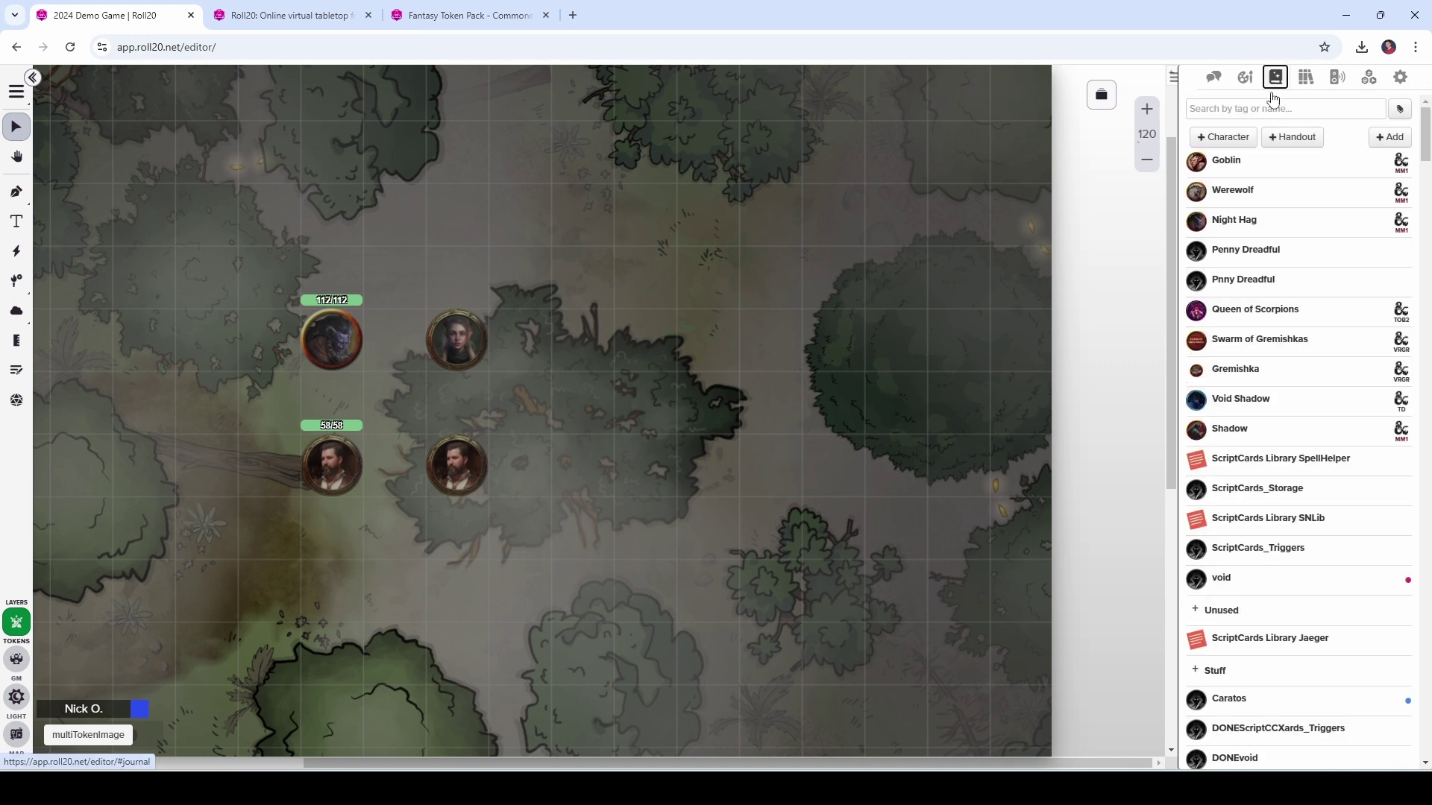
{"action": "left_click_drag", "start_coordinate": [1233, 191], "coordinate": [620, 206]}
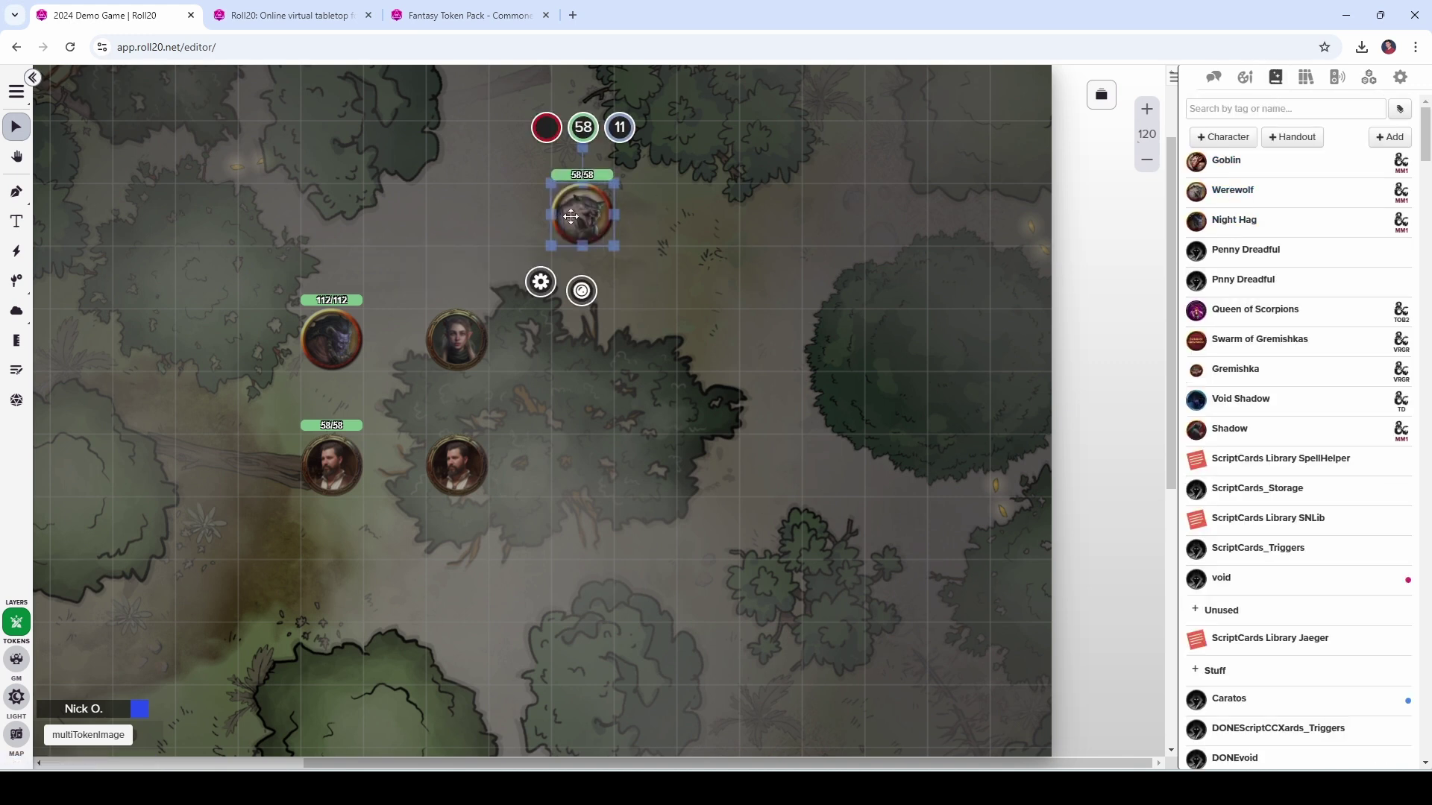
{"action": "right_click", "coordinate": [589, 210]}
{"action": "left_click", "coordinate": [629, 418]}
Step: Copy the image address of the bearded commoner token's enlarged portrait
{"action": "left_click", "coordinate": [451, 452]}
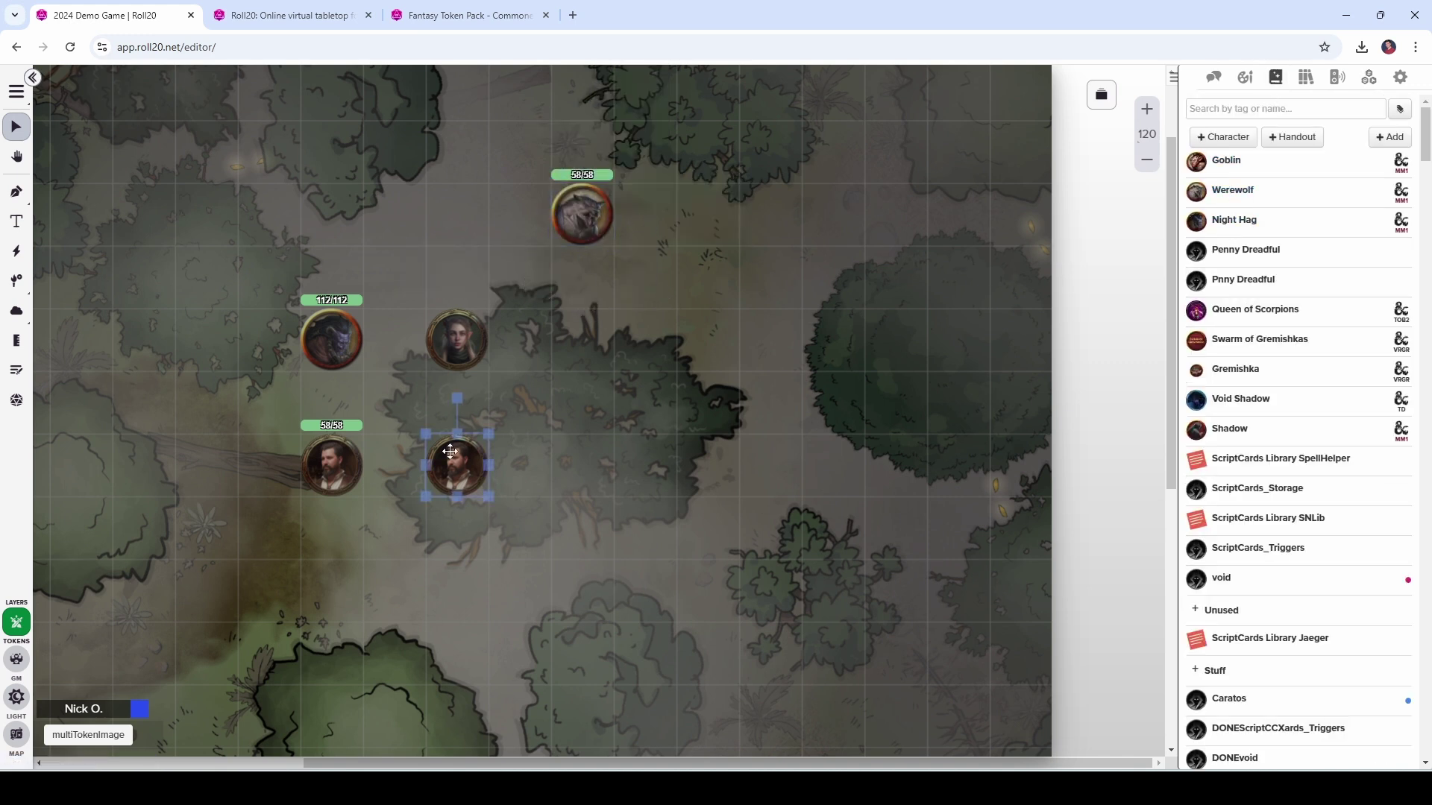
{"action": "key", "text": "z"}
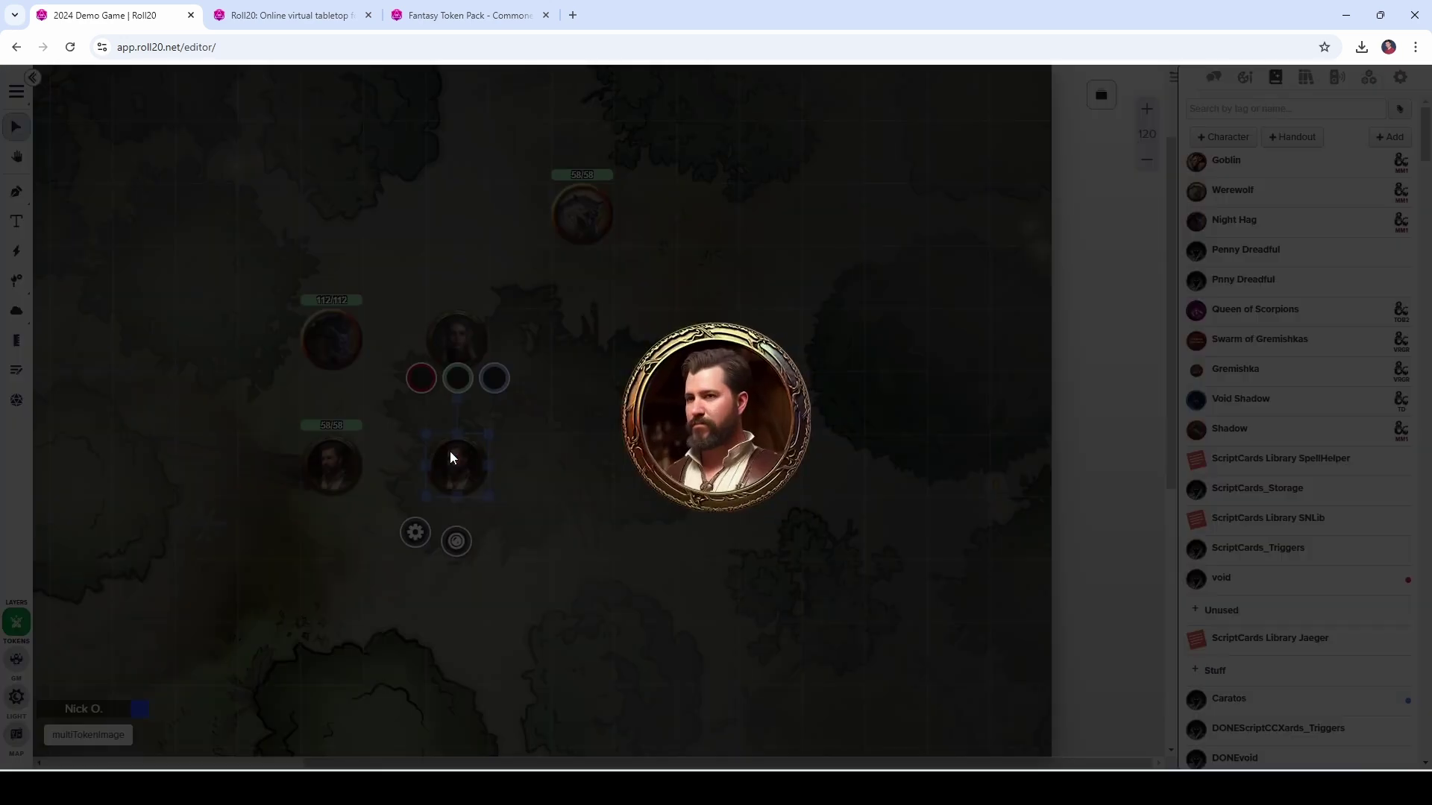
{"action": "right_click", "coordinate": [735, 386]}
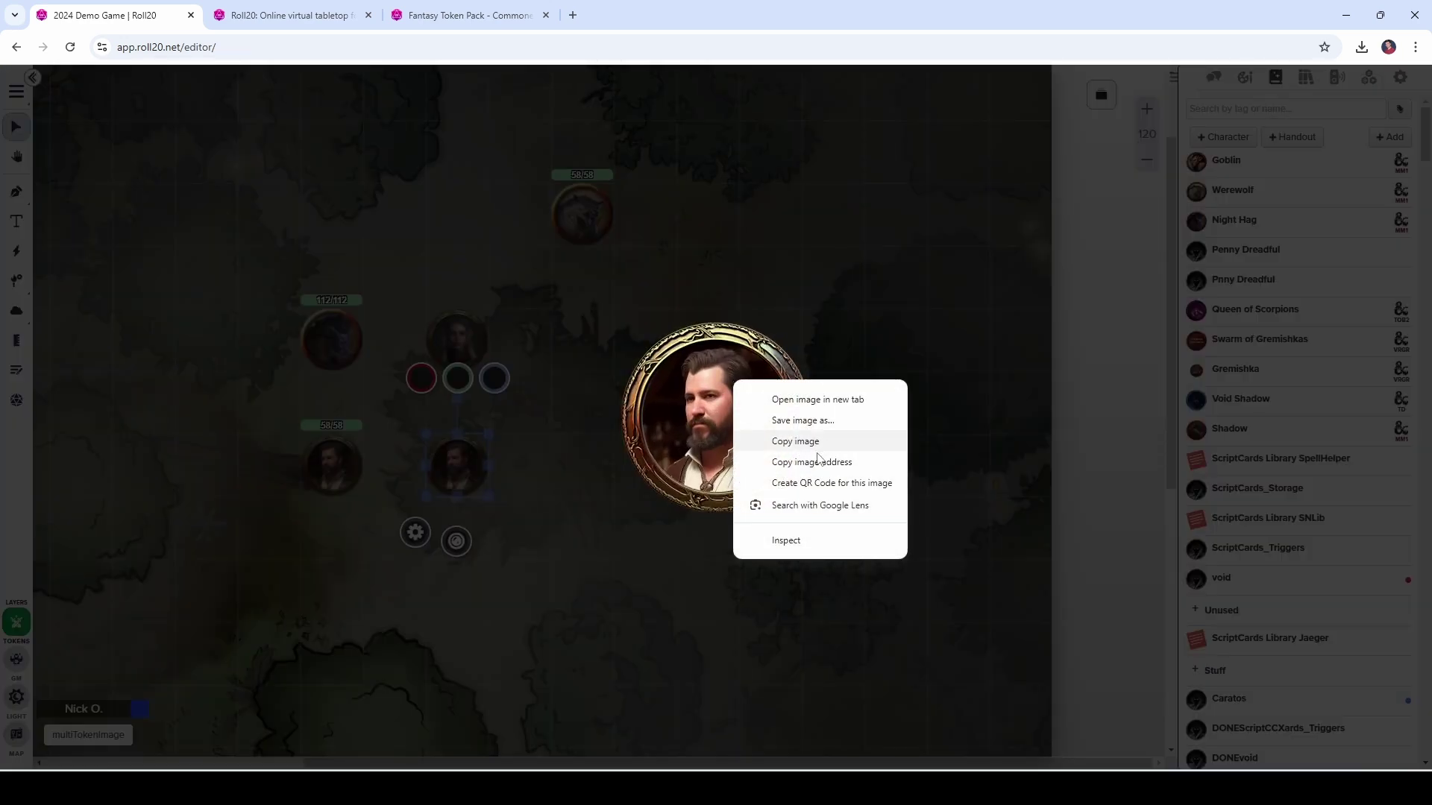
{"action": "left_click", "coordinate": [820, 462]}
{"action": "left_click", "coordinate": [810, 309]}
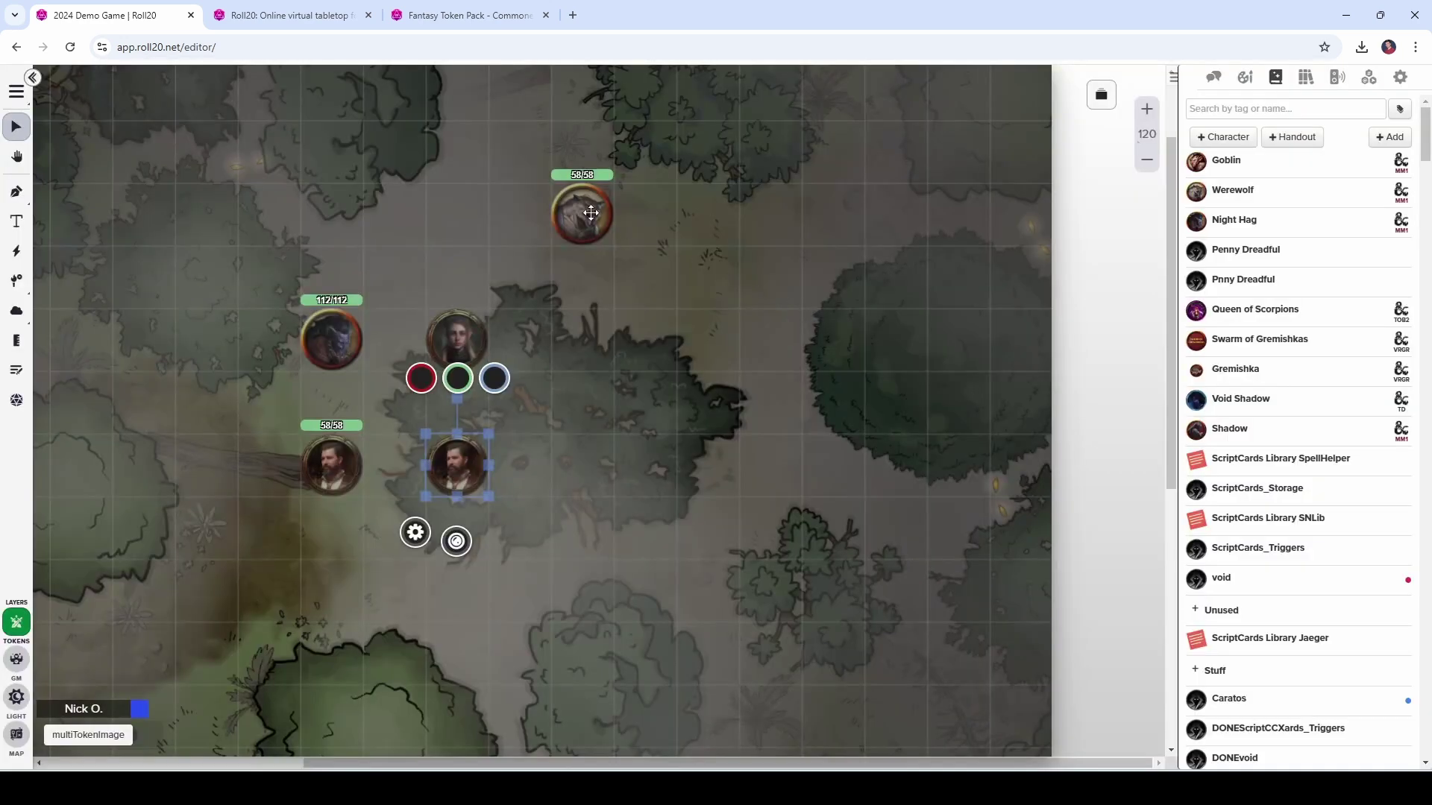
Step: Run multiTokenImage on the werewolf token, submitting the commoner portrait's URL as a new side
{"action": "left_click", "coordinate": [589, 214]}
{"action": "left_click", "coordinate": [88, 735]}
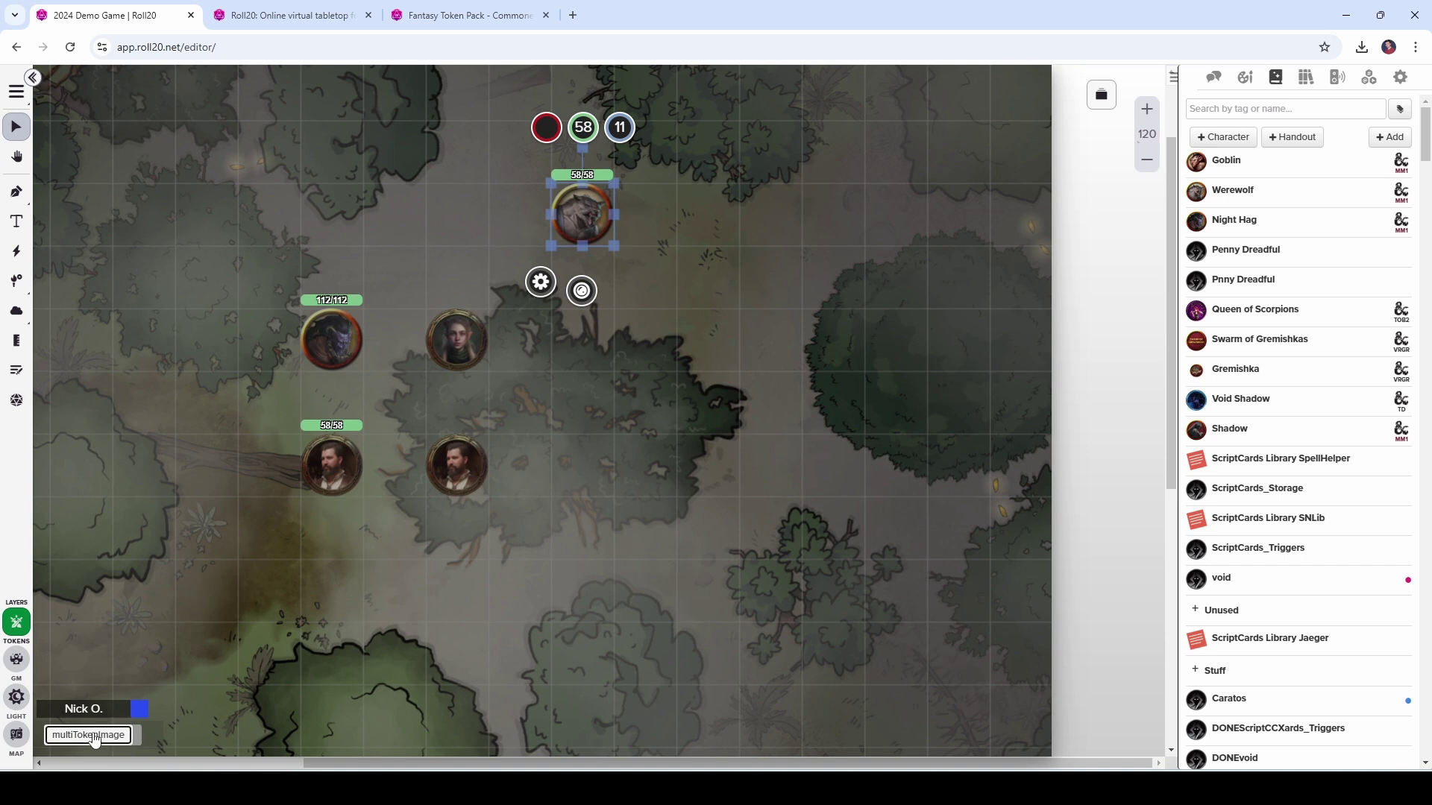
{"action": "key", "text": "ctrl+v"}
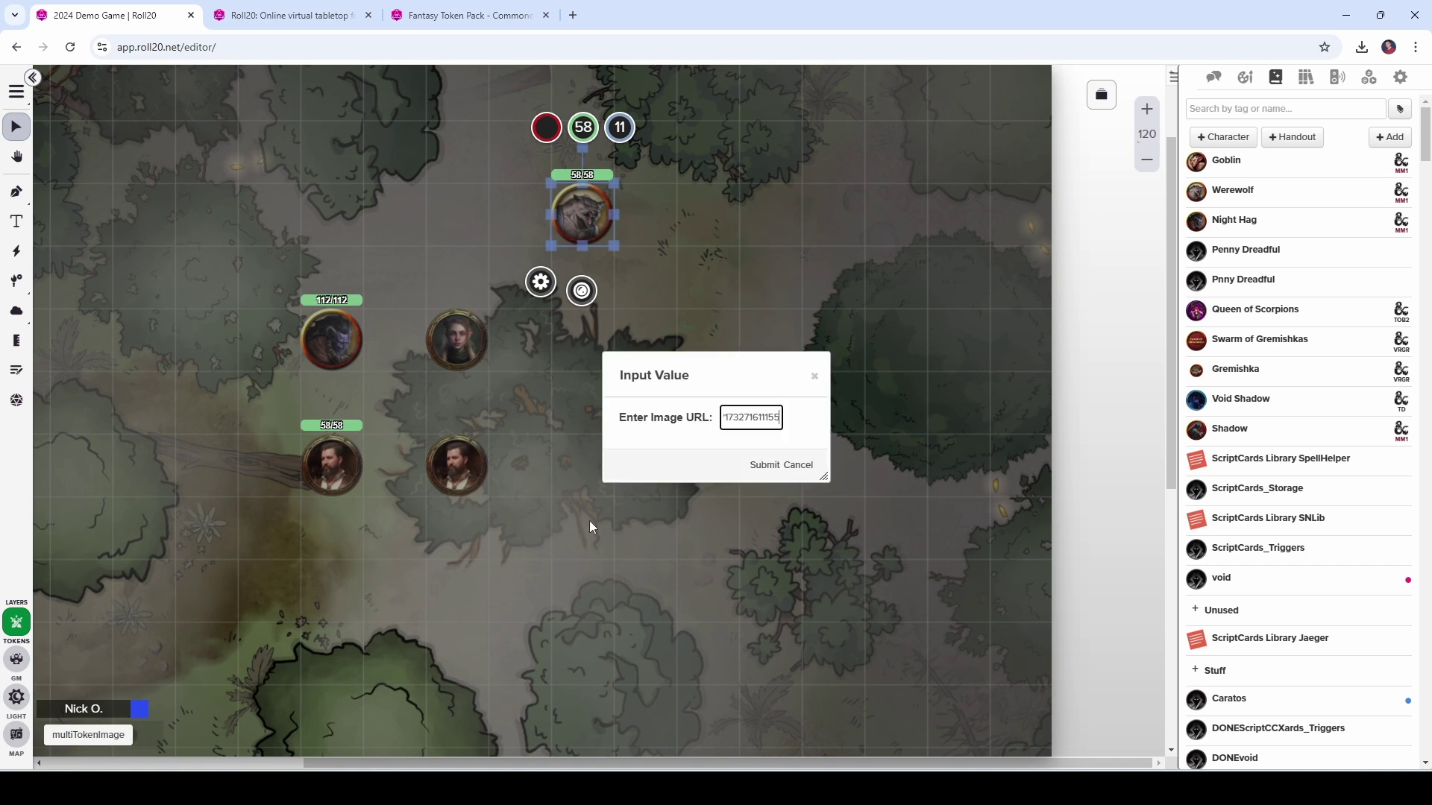
{"action": "left_click", "coordinate": [767, 465]}
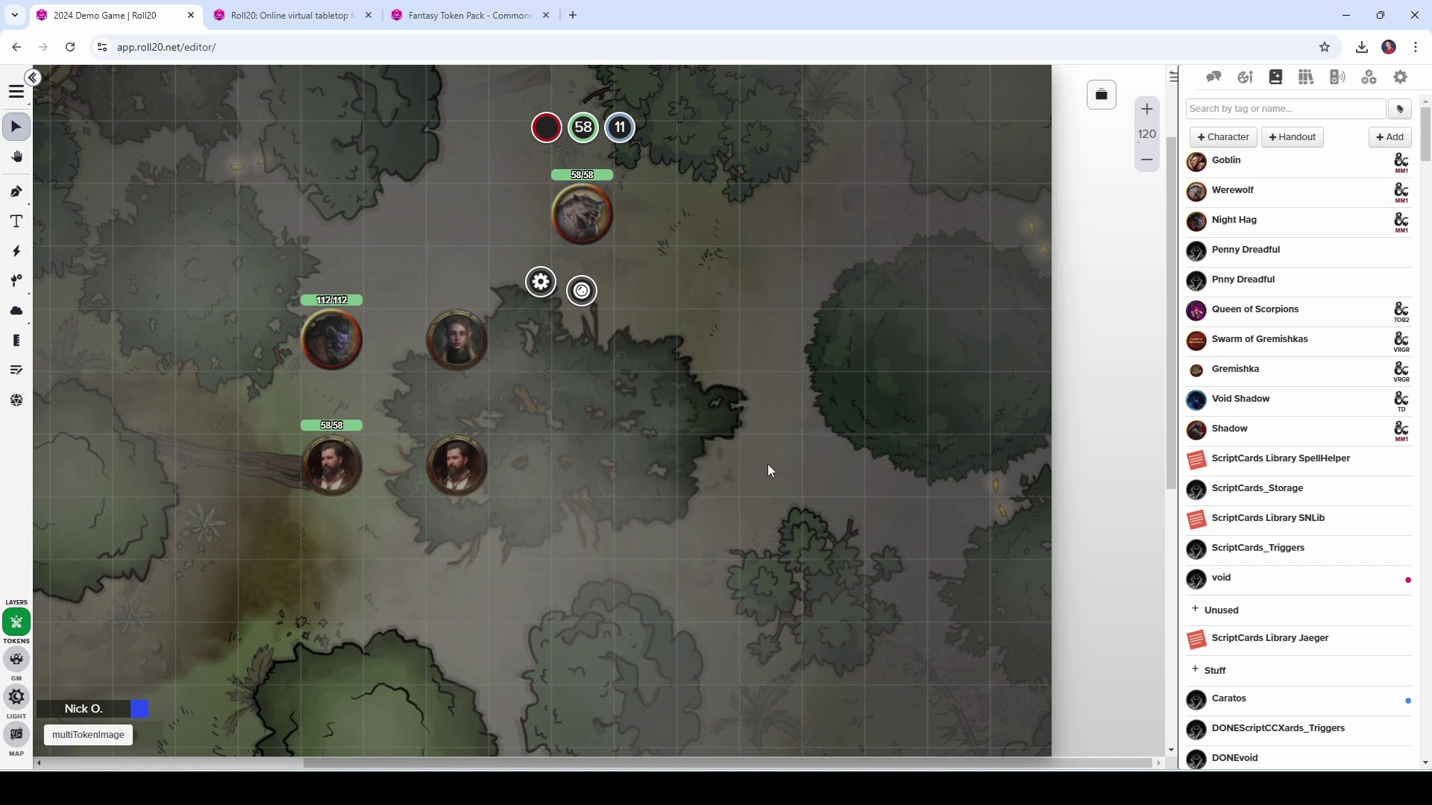
Step: Flip the werewolf token to its commoner side and nudge it down and right
{"action": "right_click", "coordinate": [599, 211]}
{"action": "mouse_move", "coordinate": [656, 190]}
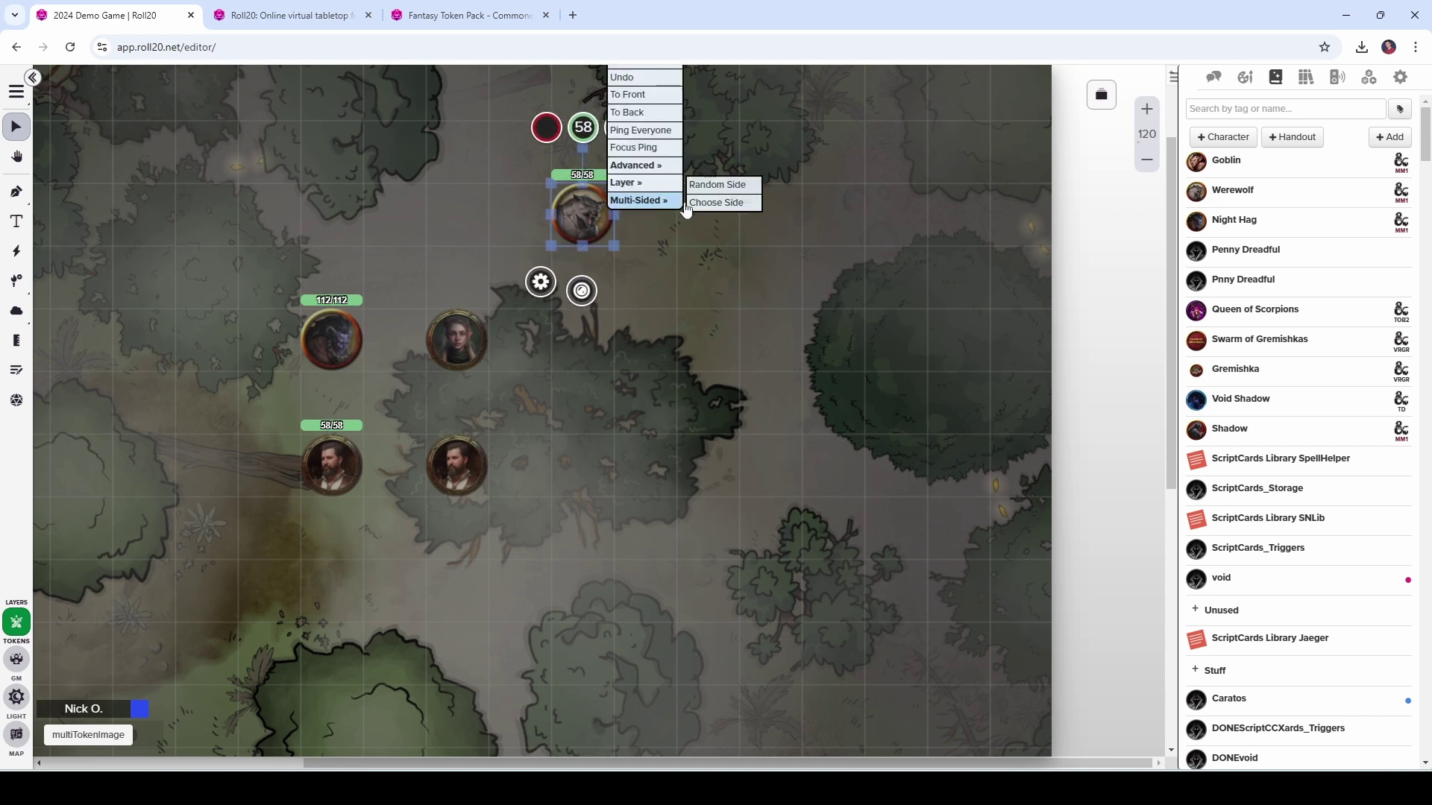
{"action": "left_click", "coordinate": [718, 202]}
{"action": "left_click", "coordinate": [785, 433]}
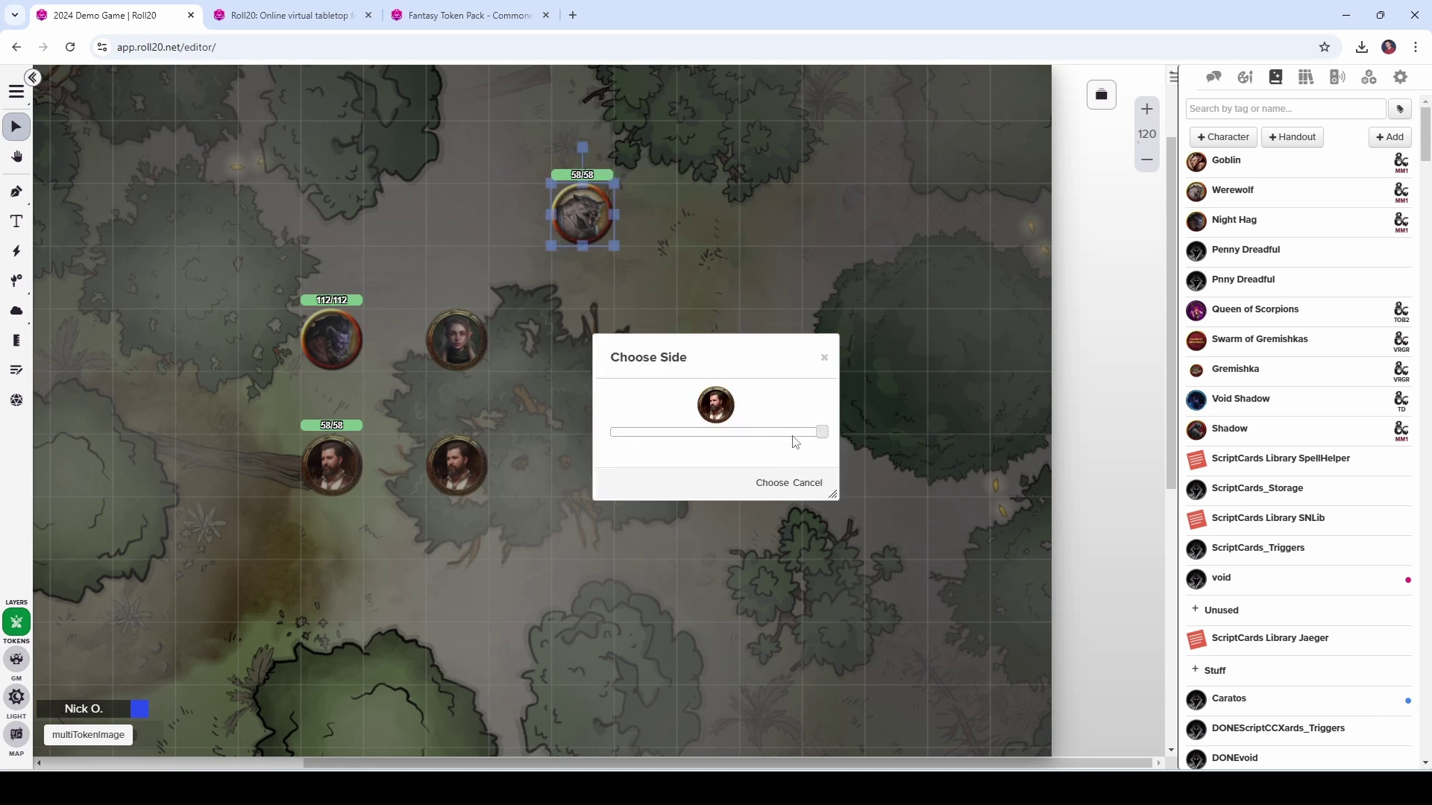
{"action": "left_click", "coordinate": [771, 482]}
{"action": "left_click_drag", "start_coordinate": [575, 214], "coordinate": [615, 275]}
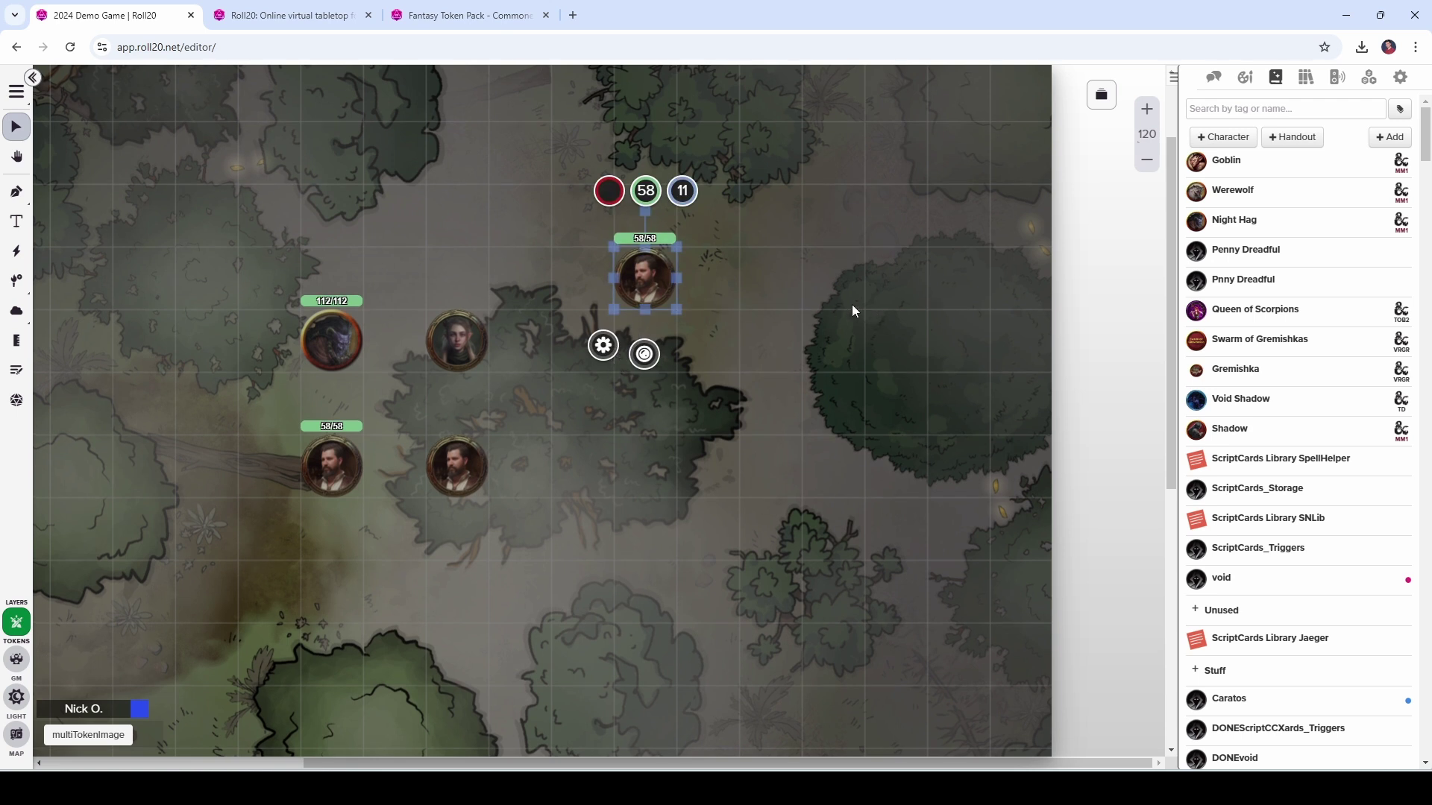
Step: Drop another Werewolf, then save the commoner-side token as the Werewolf's default token
{"action": "left_click_drag", "start_coordinate": [1238, 191], "coordinate": [639, 461]}
{"action": "right_click", "coordinate": [639, 461]}
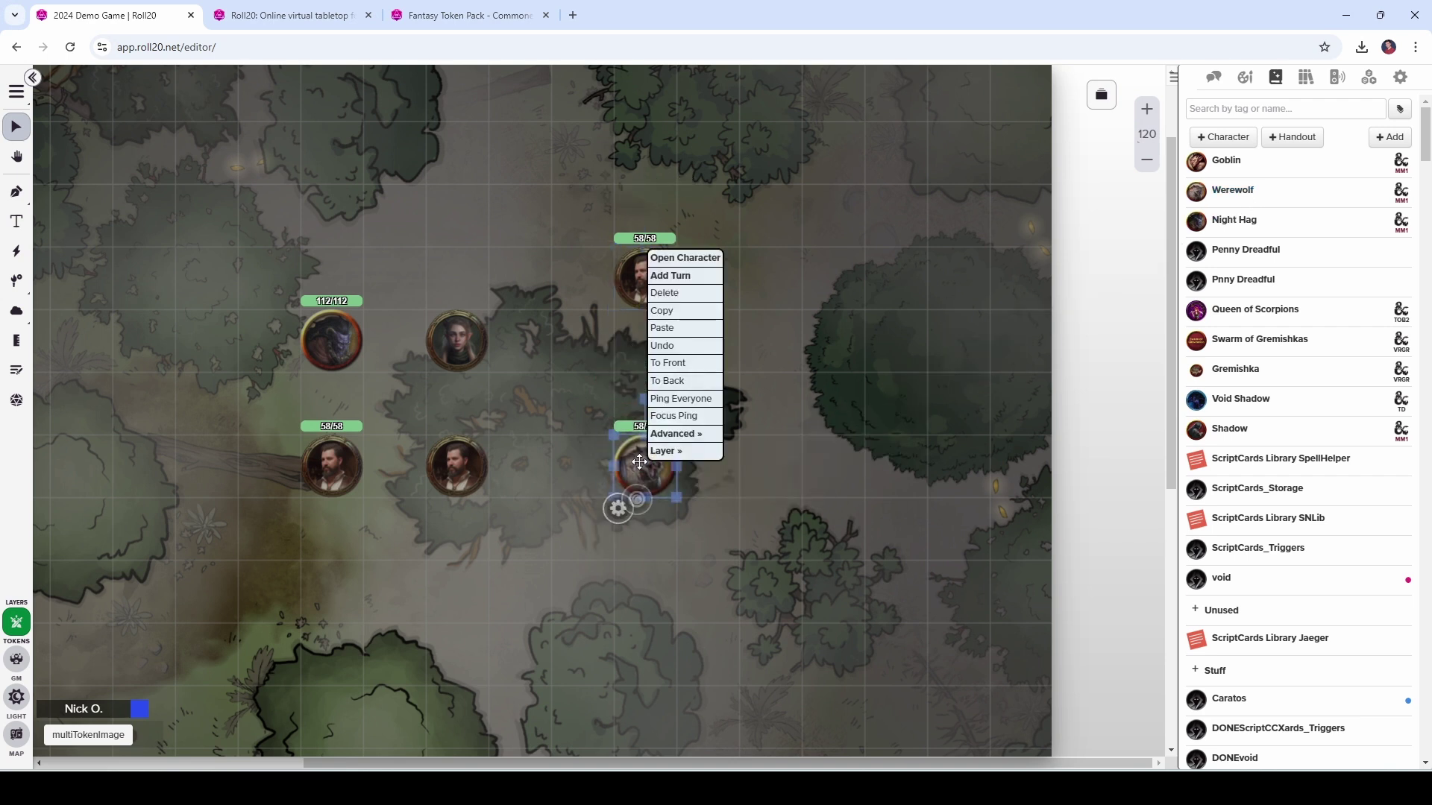
{"action": "left_click", "coordinate": [565, 414]}
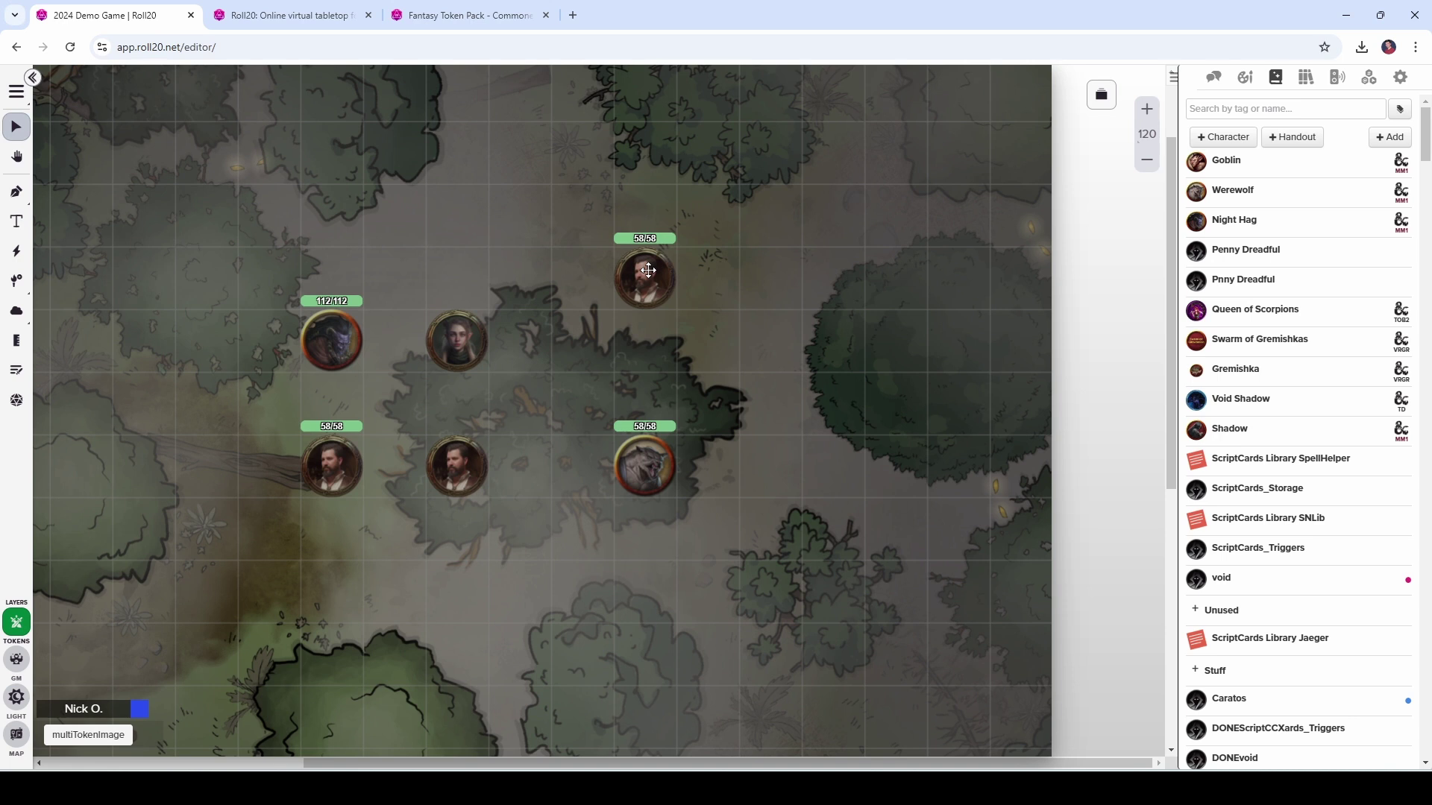
{"action": "double_click", "coordinate": [648, 271]}
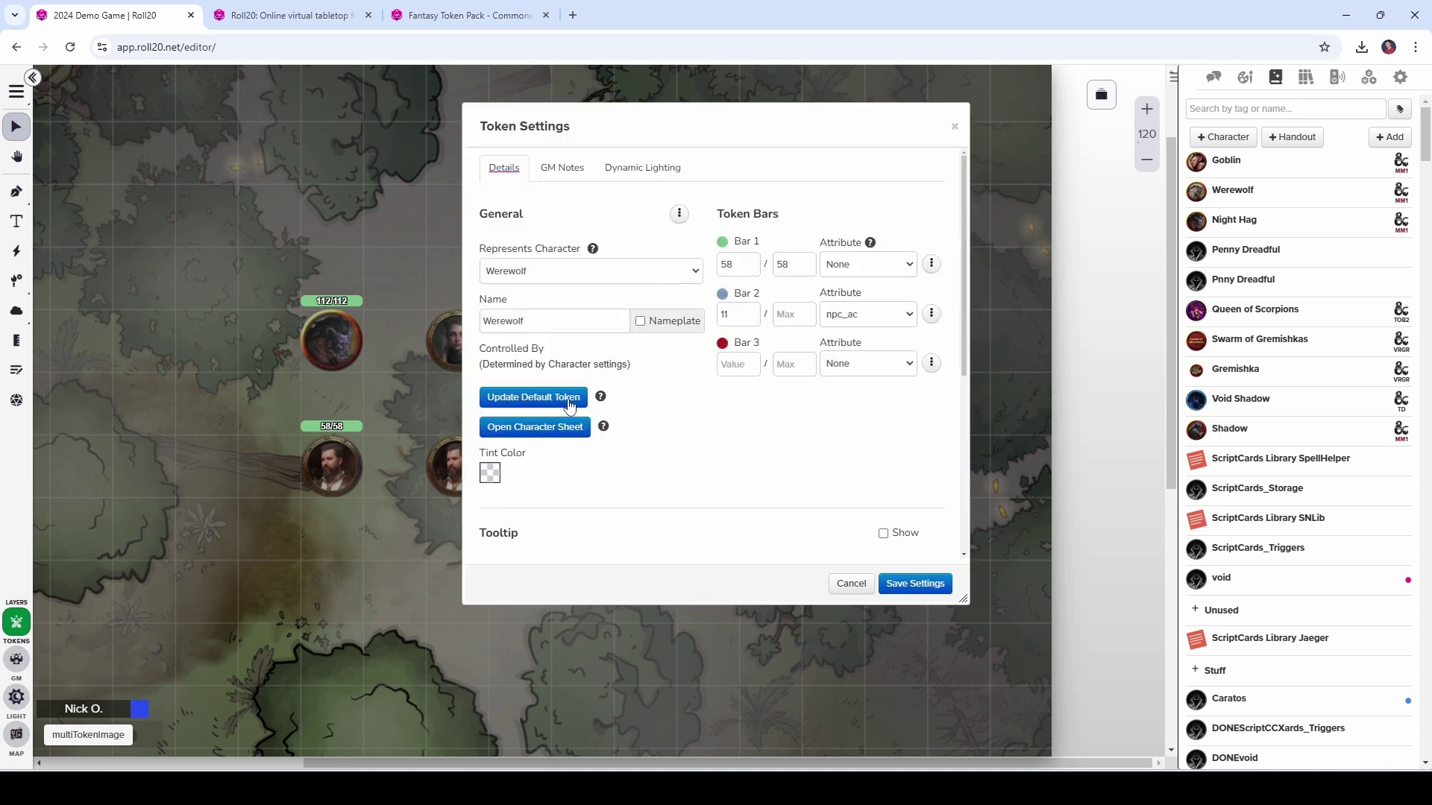
{"action": "left_click", "coordinate": [561, 401]}
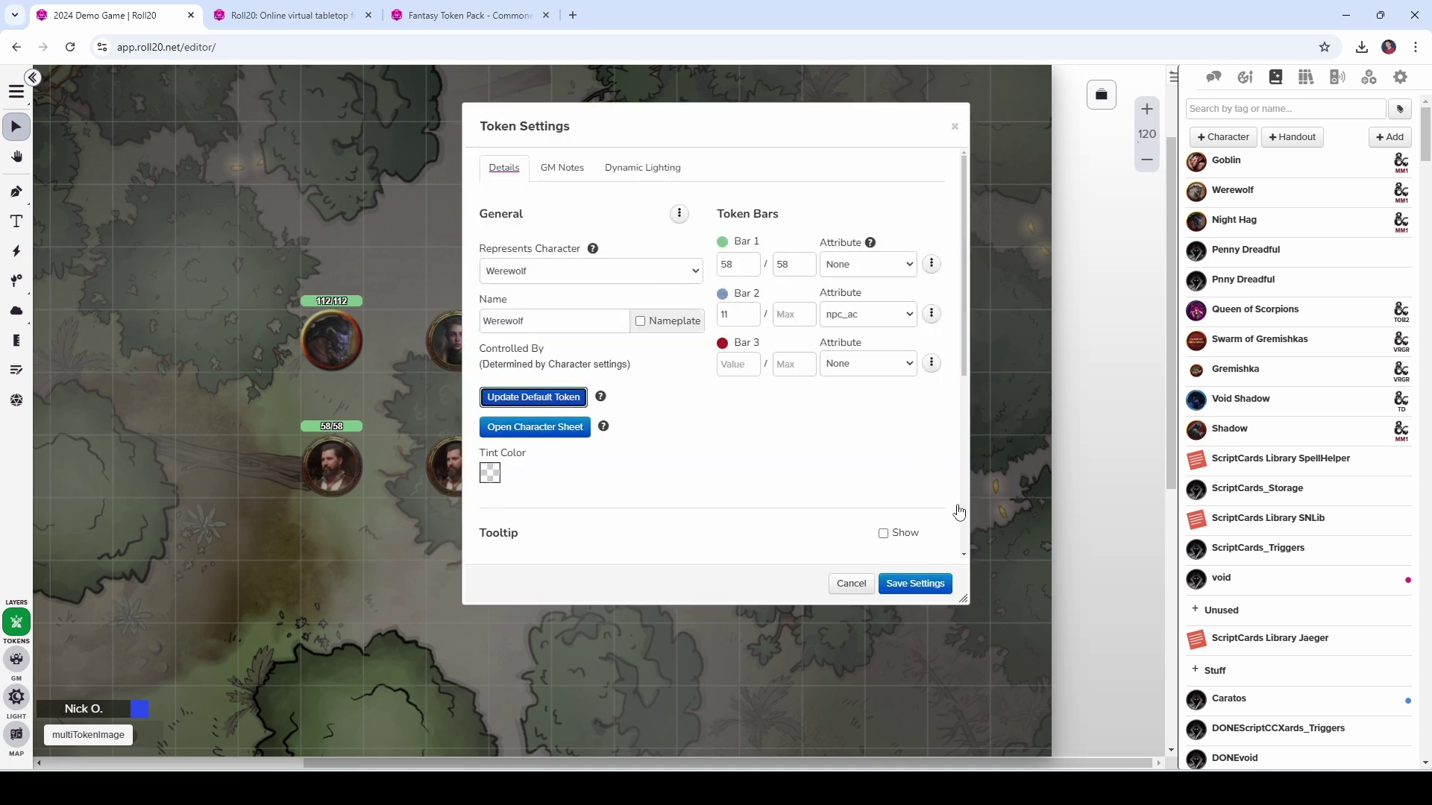
{"action": "left_click", "coordinate": [915, 584]}
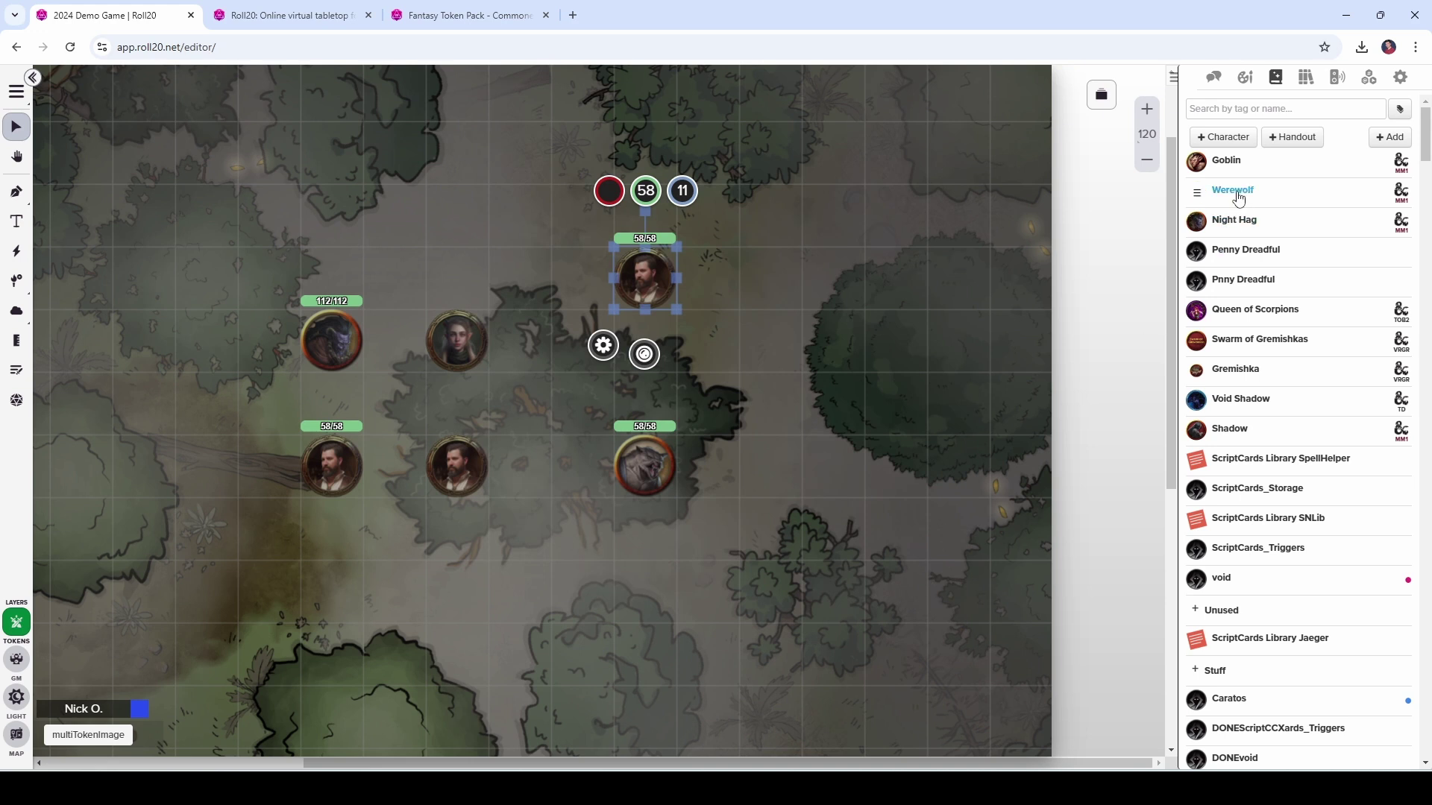
Step: Place a fresh Werewolf token and confirm its options menu offers Multi-Sided
{"action": "left_click_drag", "start_coordinate": [1232, 193], "coordinate": [765, 343]}
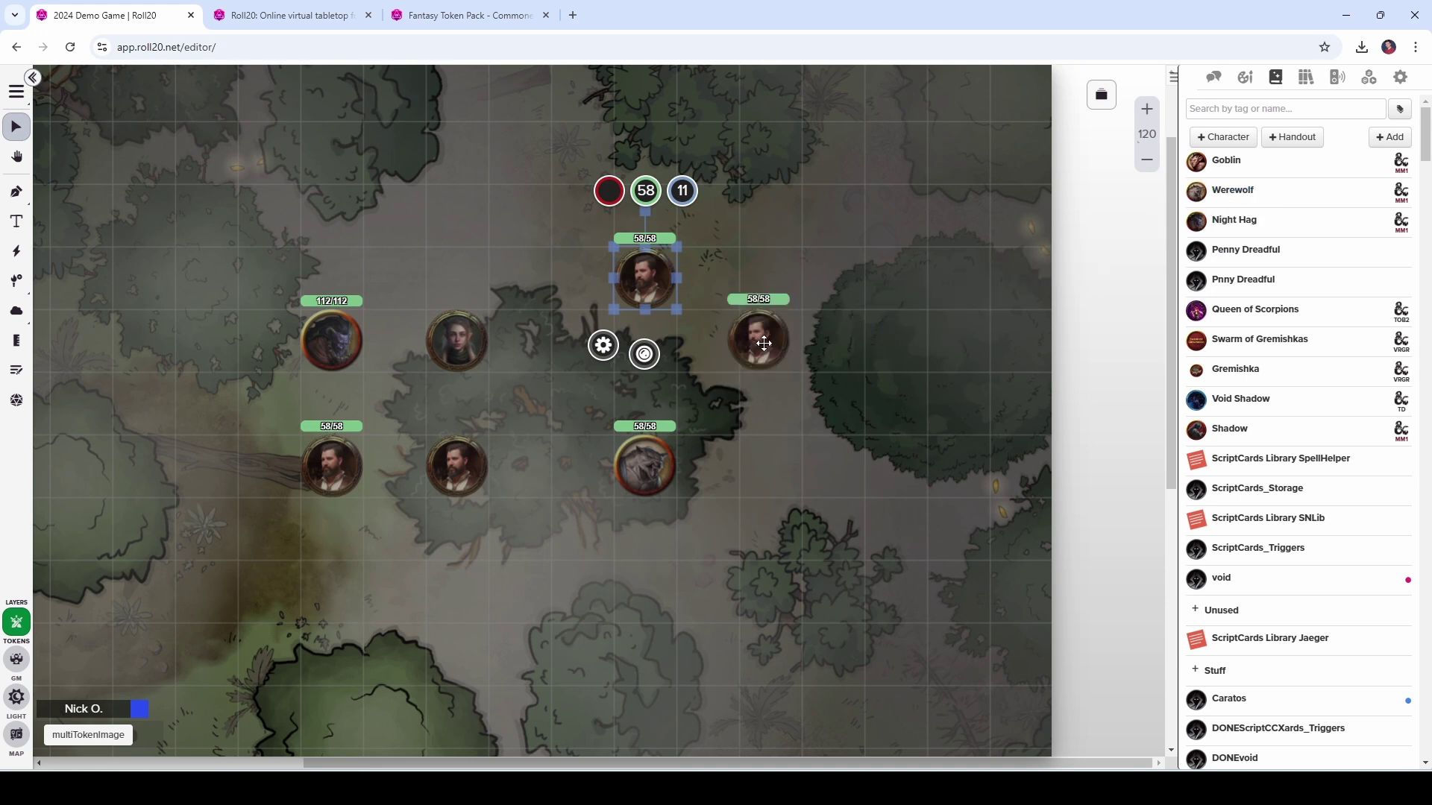
{"action": "left_click", "coordinate": [764, 343]}
{"action": "right_click", "coordinate": [769, 349]}
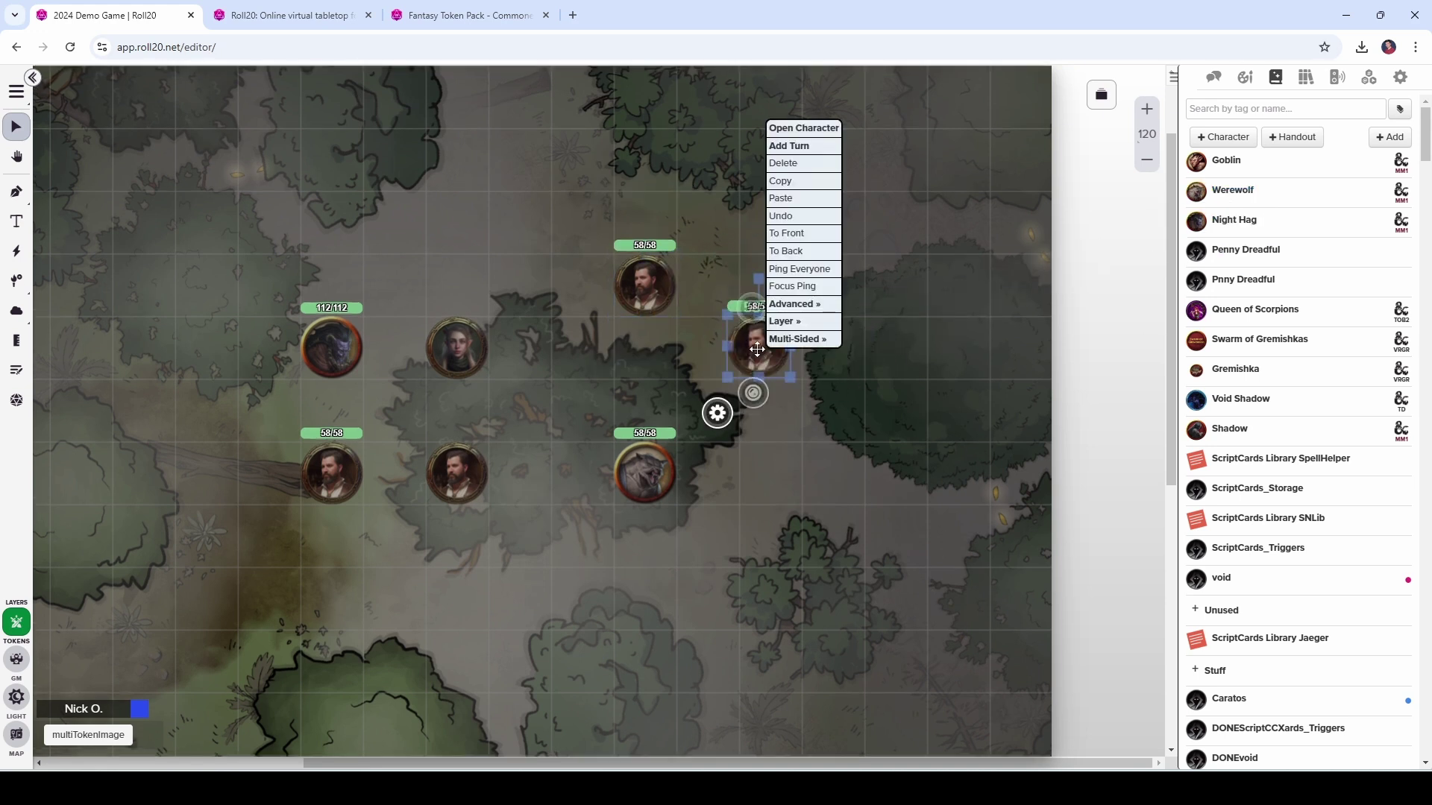
{"action": "left_click", "coordinate": [686, 361]}
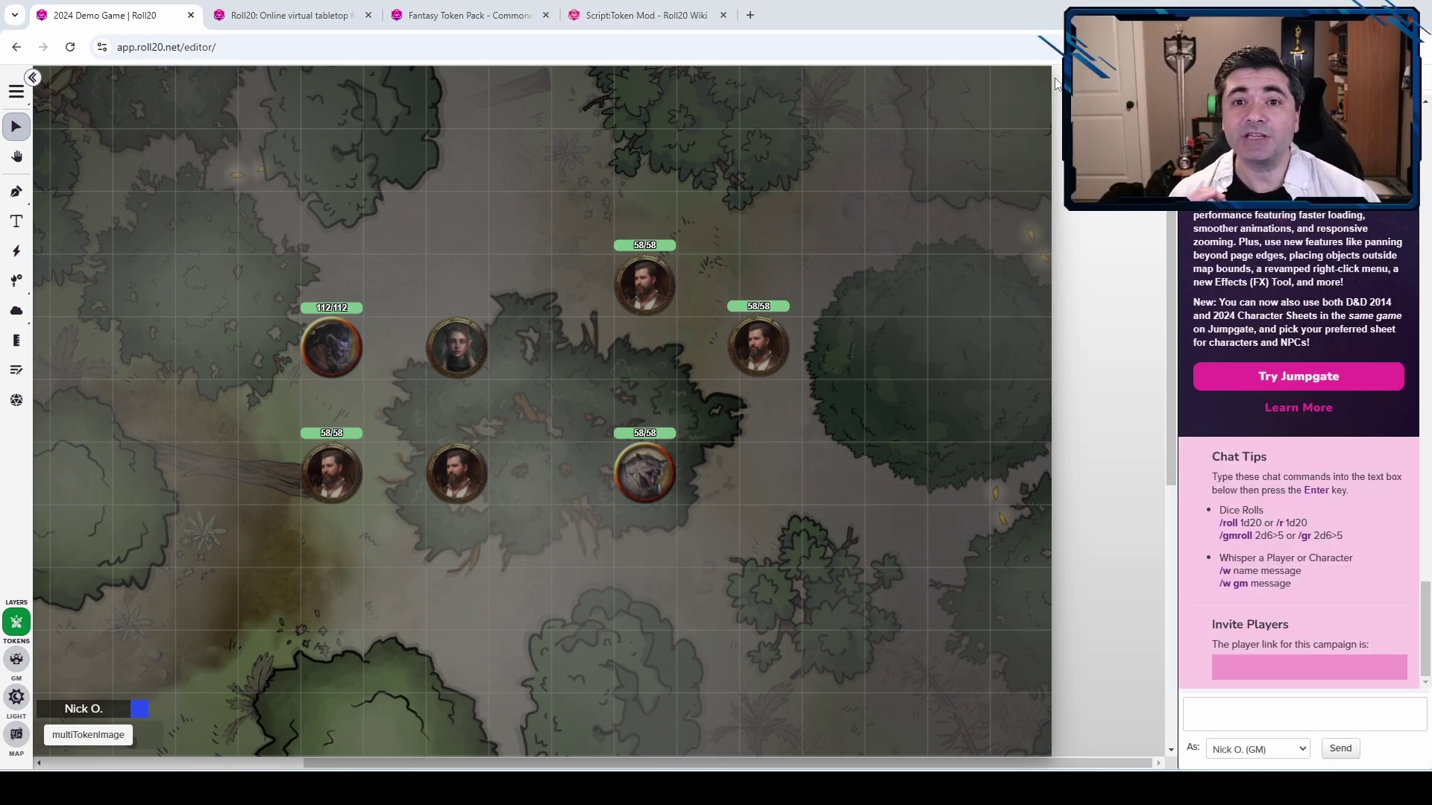